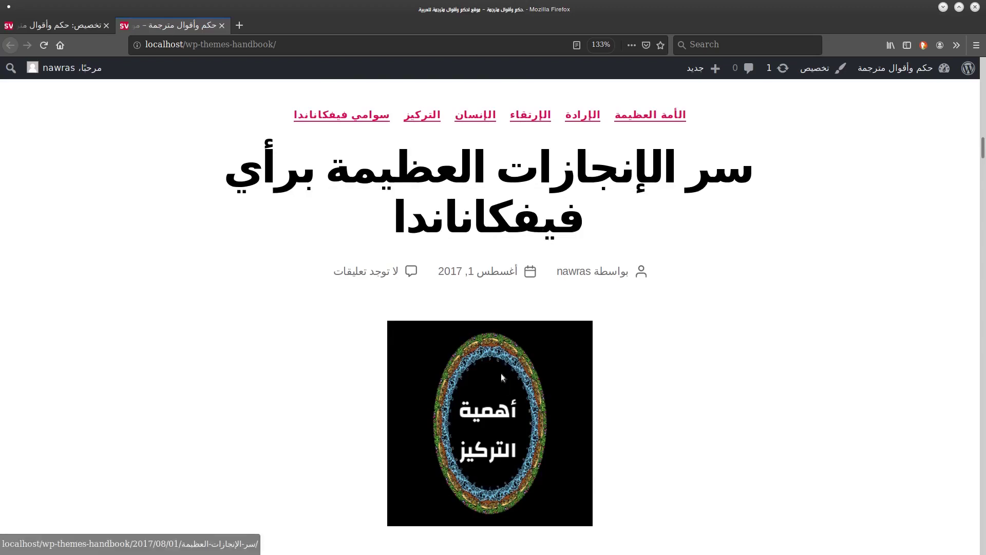
Review how the post "سر الإنجازات العظيمة برأي فيفكاناندا" displays its text on the site's home page
scroll(540, 384, down, 3)
scroll(540, 384, down, 4)
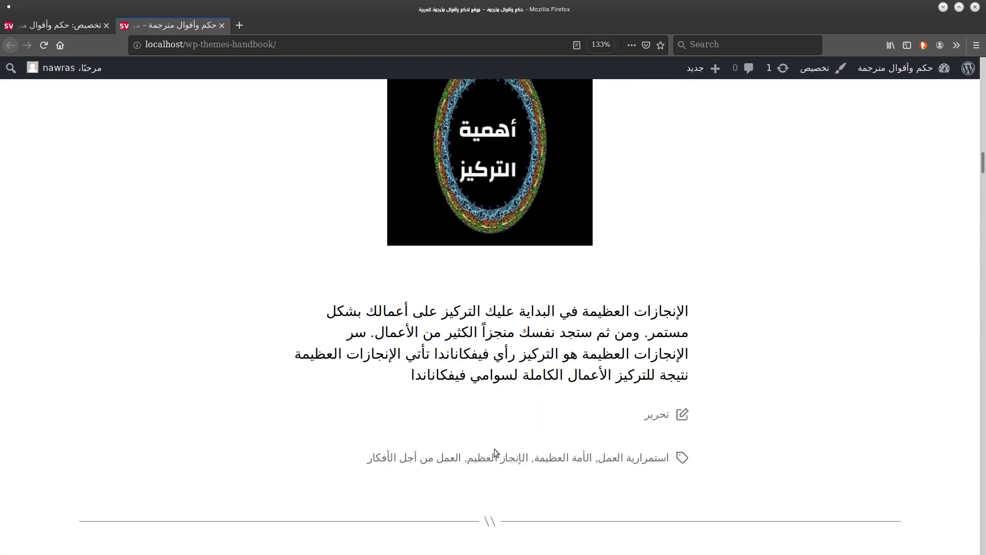
drag(431, 382, 741, 285)
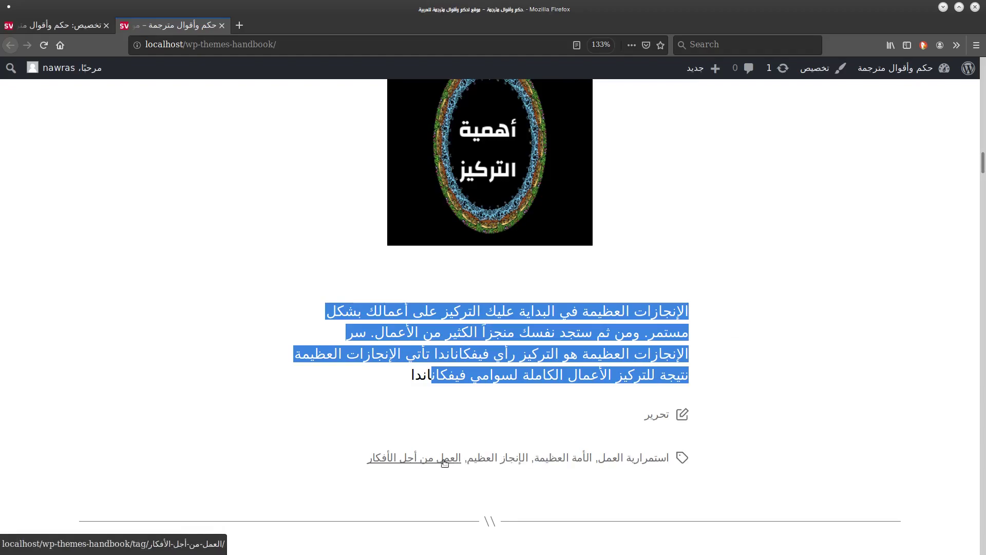
scroll(982, 174, up, 15)
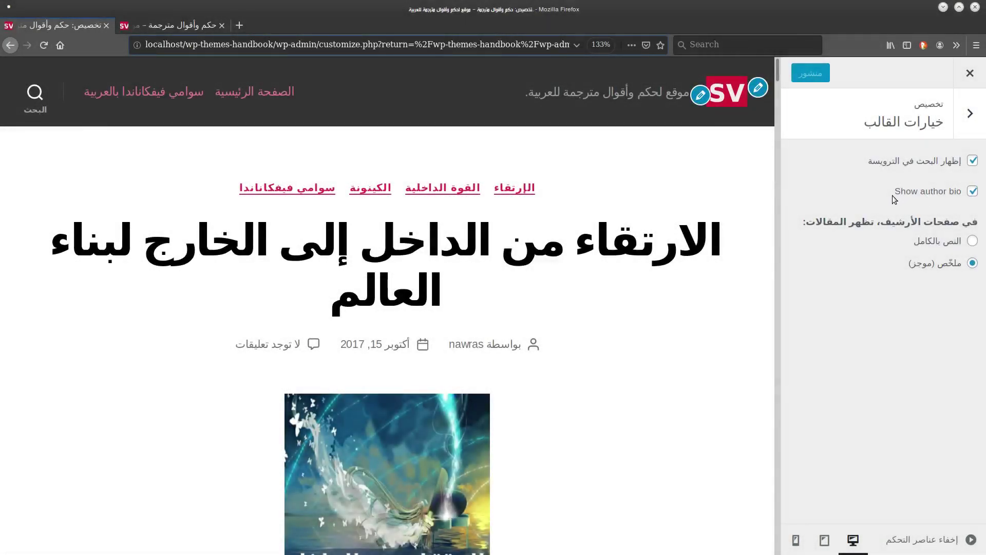
Locate the "Show author bio" theme option, then open the post "الارتقاء من الداخل إلى الخارج لبناء العالم" and check it for author information
drag(895, 191, 954, 193)
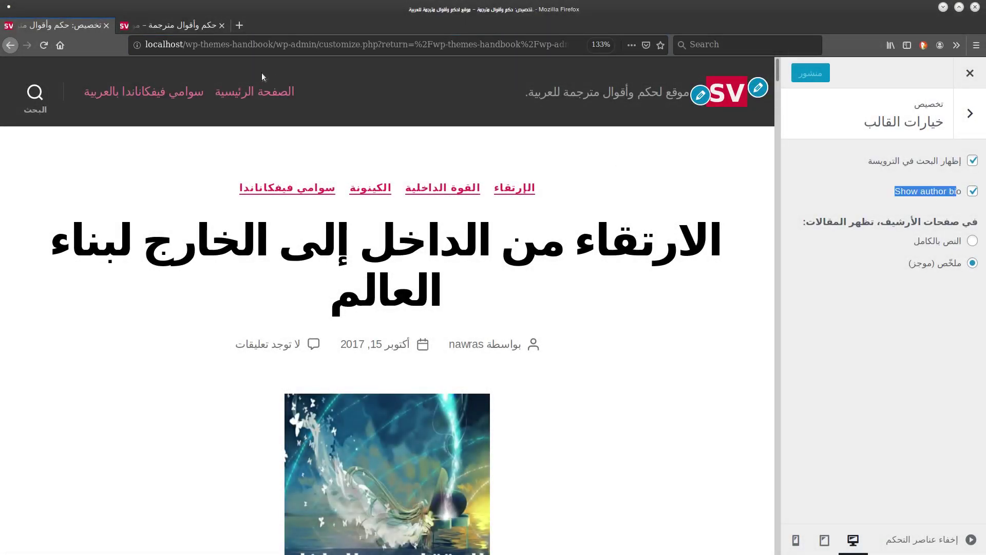
click(169, 25)
click(770, 257)
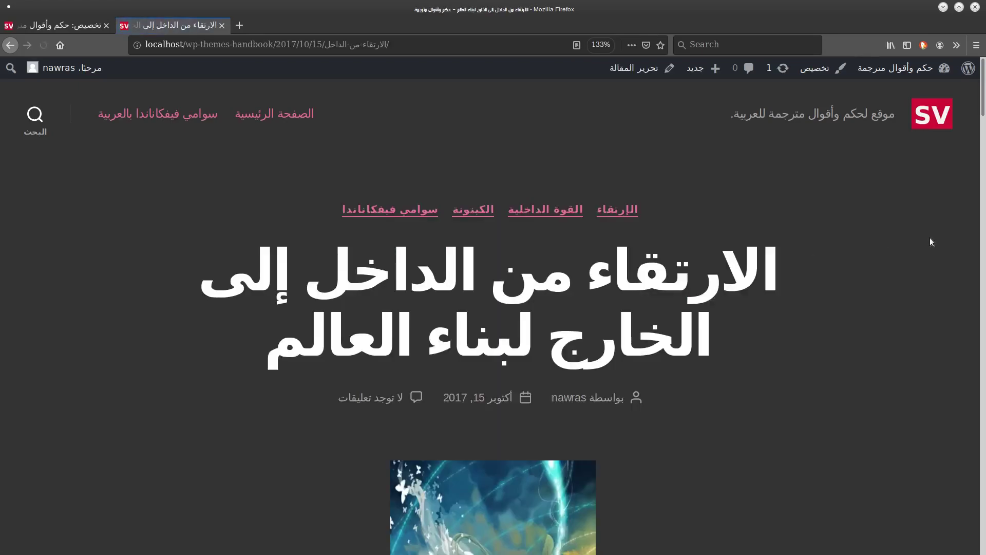
scroll(945, 236, down, 15)
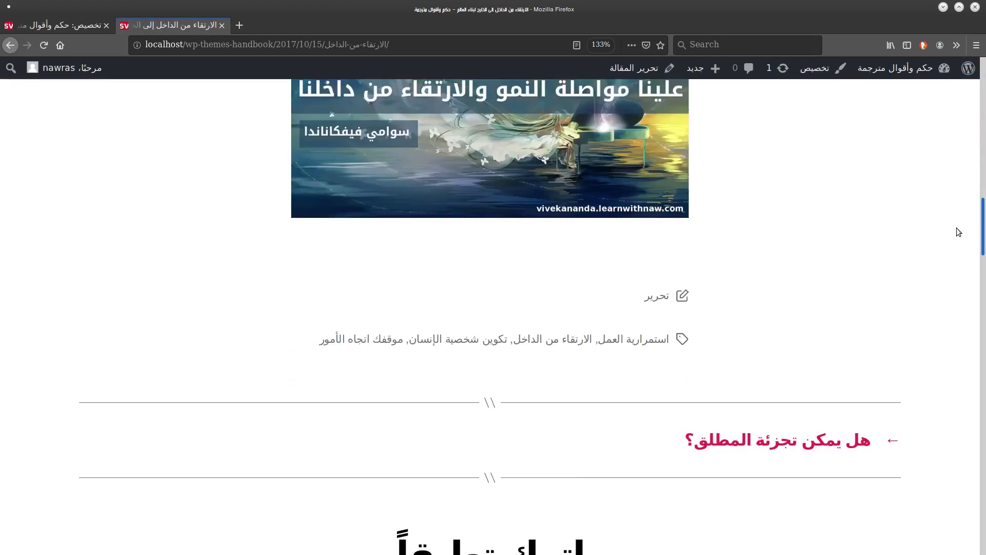
scroll(955, 239, down, 4)
scroll(961, 213, up, 12)
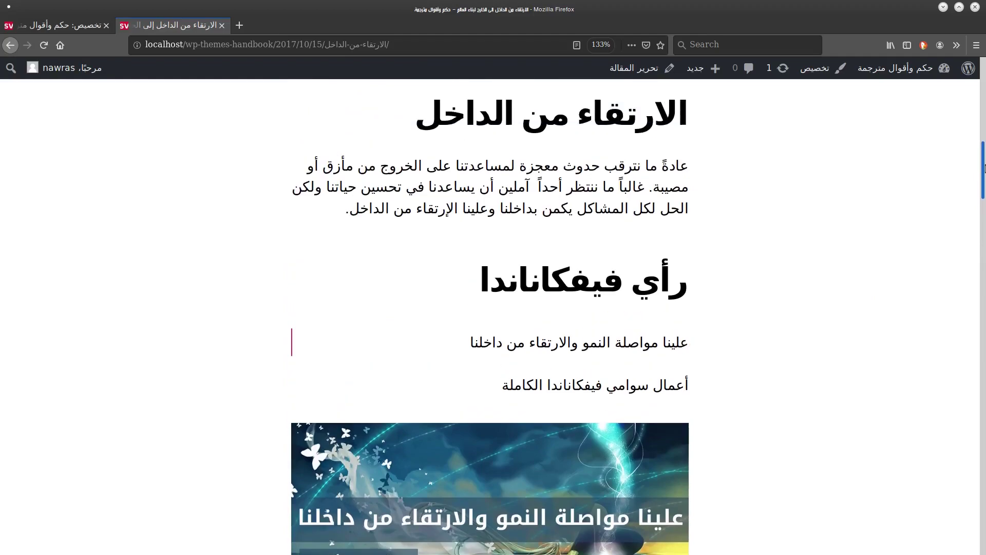
scroll(984, 168, up, 8)
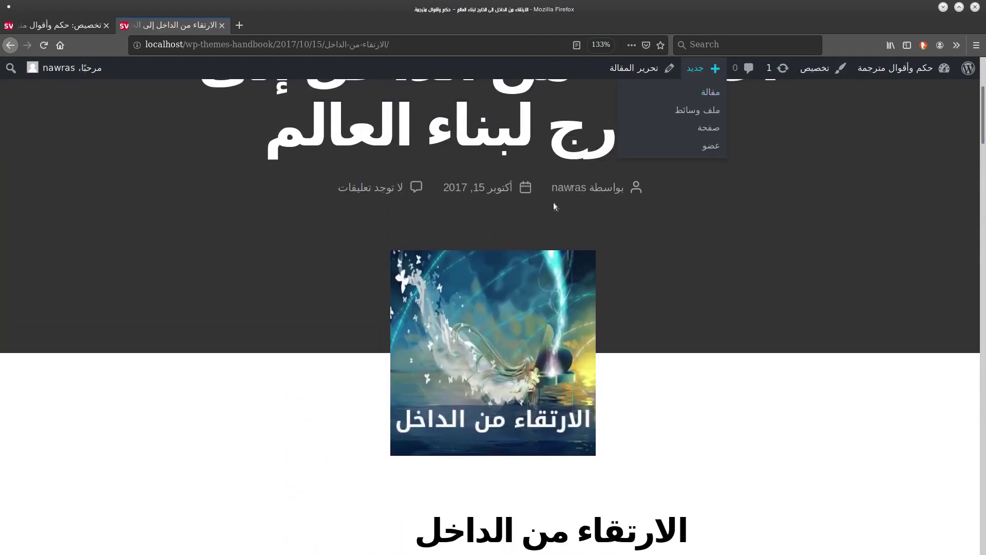
drag(586, 188, 621, 188)
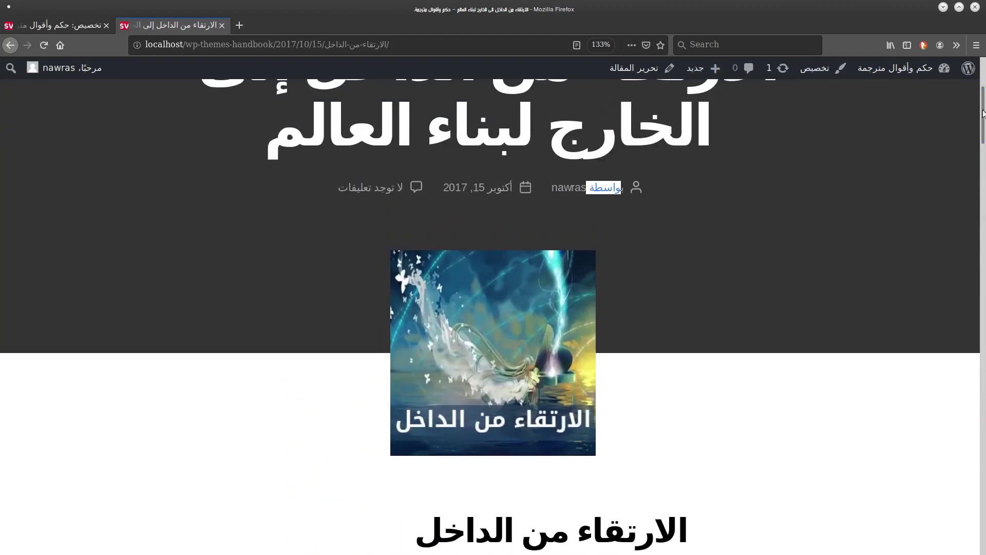
drag(983, 112, 970, 212)
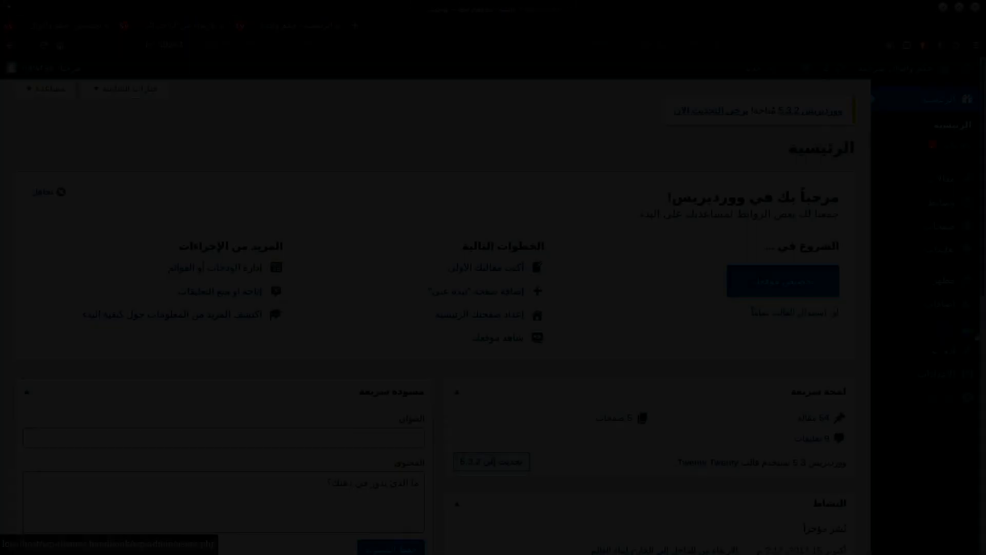
Open the administrator account's profile for editing from the list of all site users
mouse_move(937, 332)
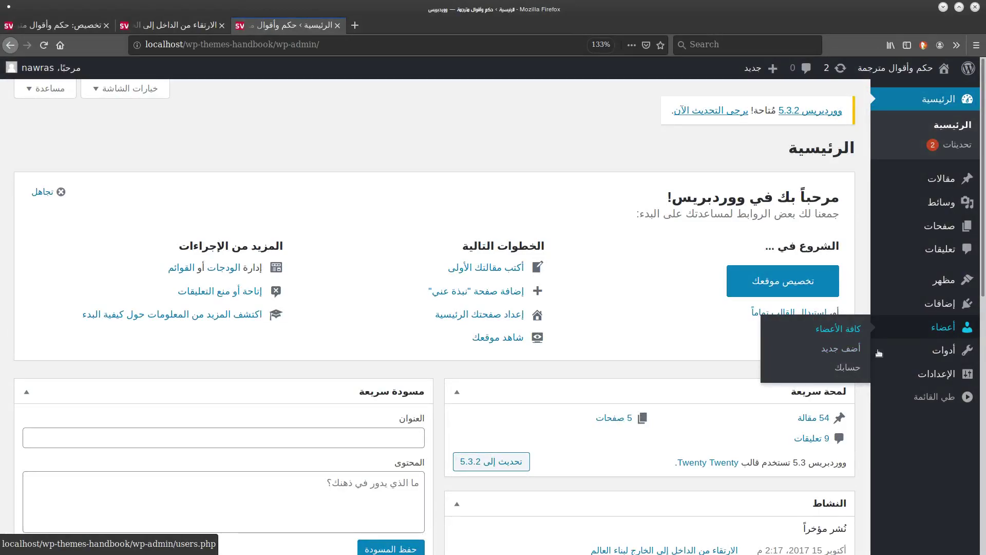
click(839, 330)
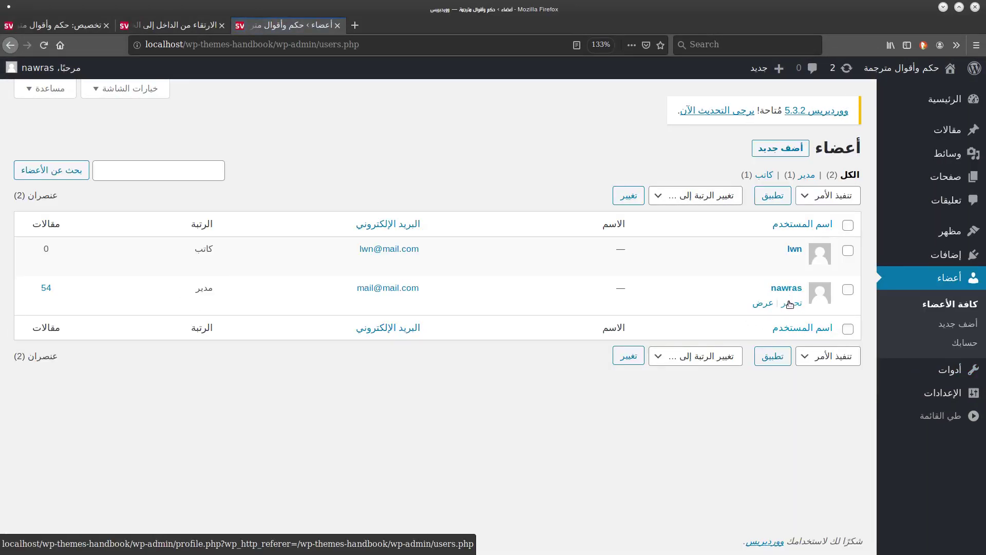
click(792, 305)
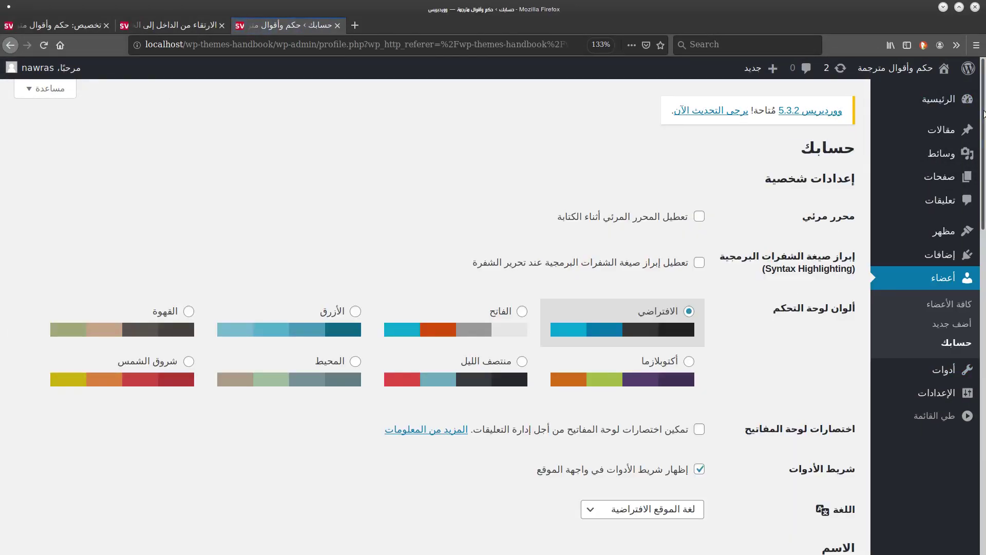
Set the profile's biography to "نبذة عن نفسي...سيرتي الذاتية" and update the profile
scroll(958, 258, down, 10)
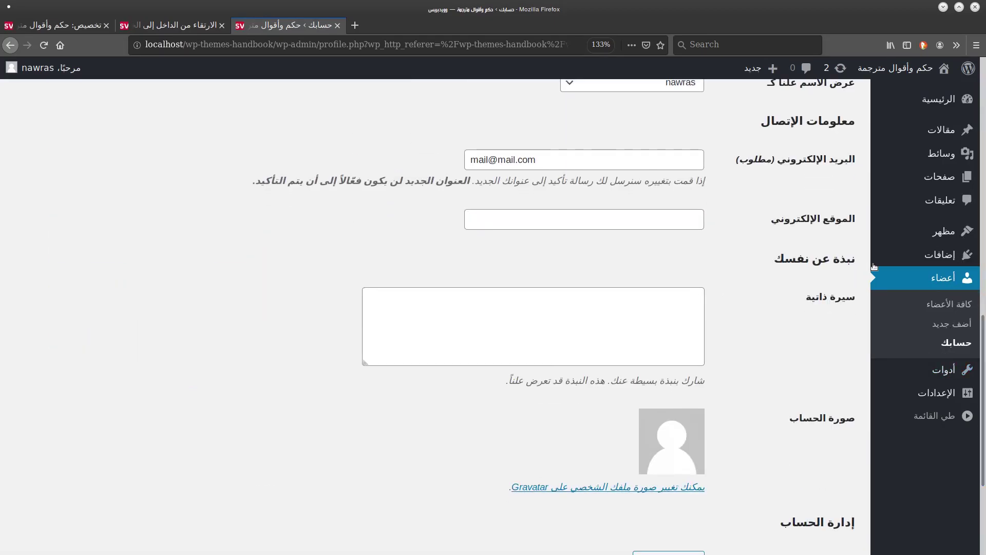
click(639, 312)
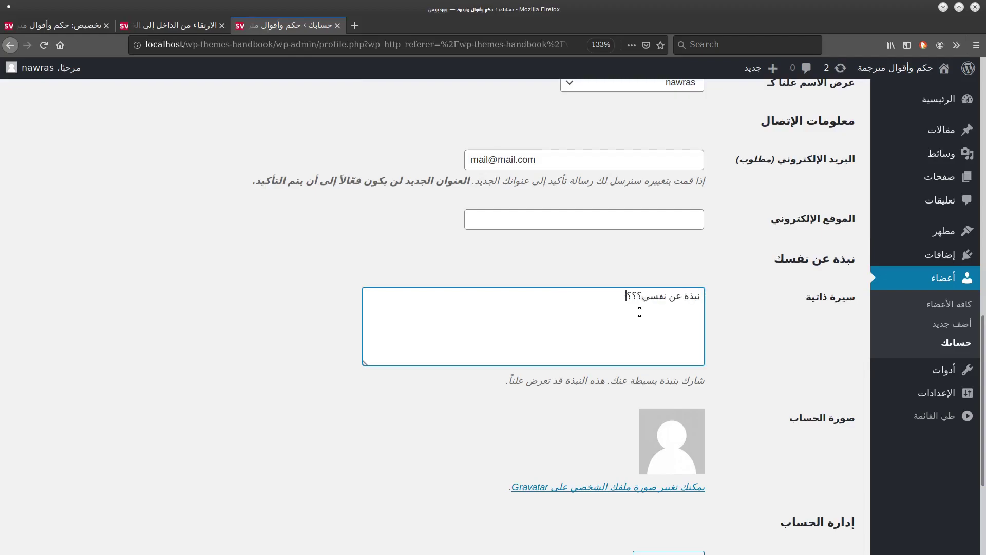
text(نبذة عن نفسي...سيرتي الذاتية)
scroll(616, 360, down, 5)
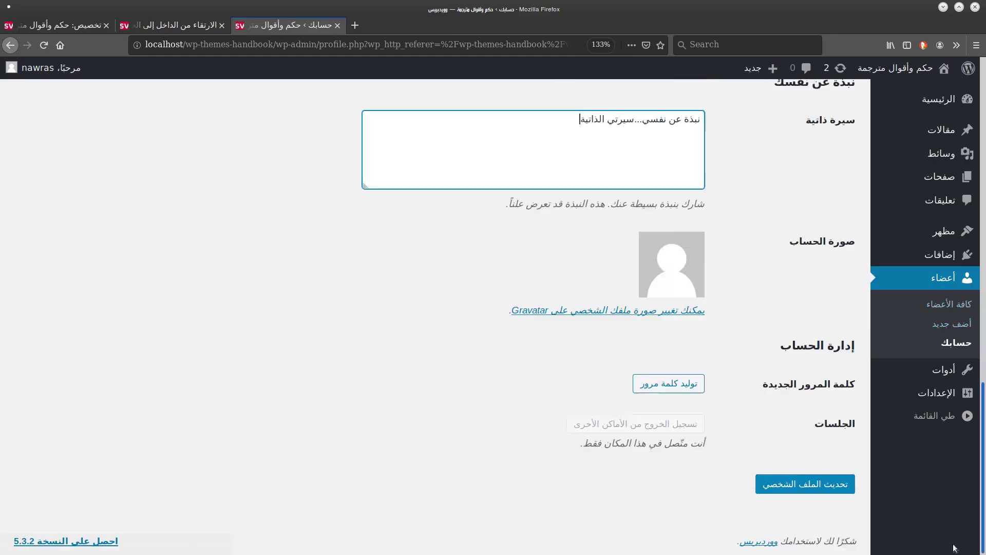
click(844, 492)
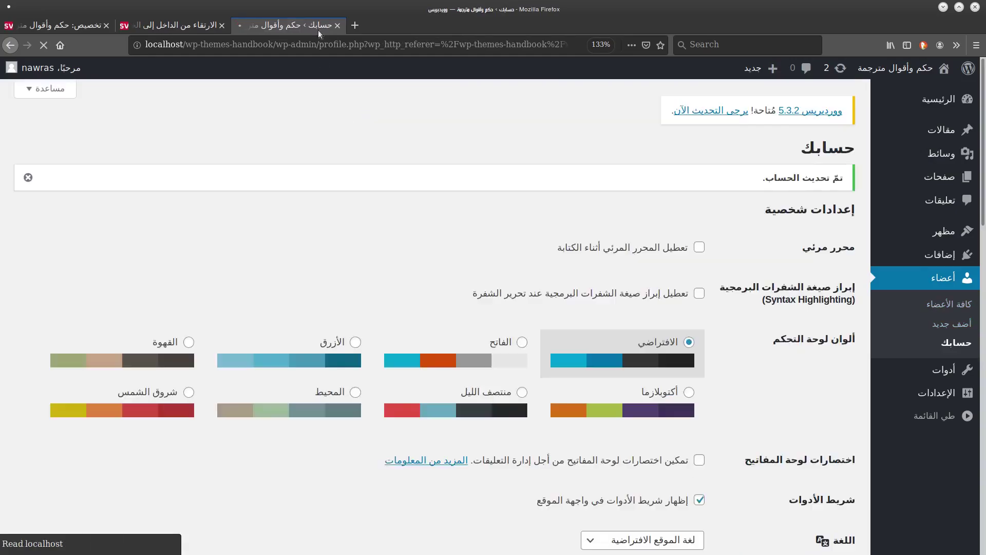
Reload the open post and check the author bio section below its tags
click(187, 26)
key(Return)
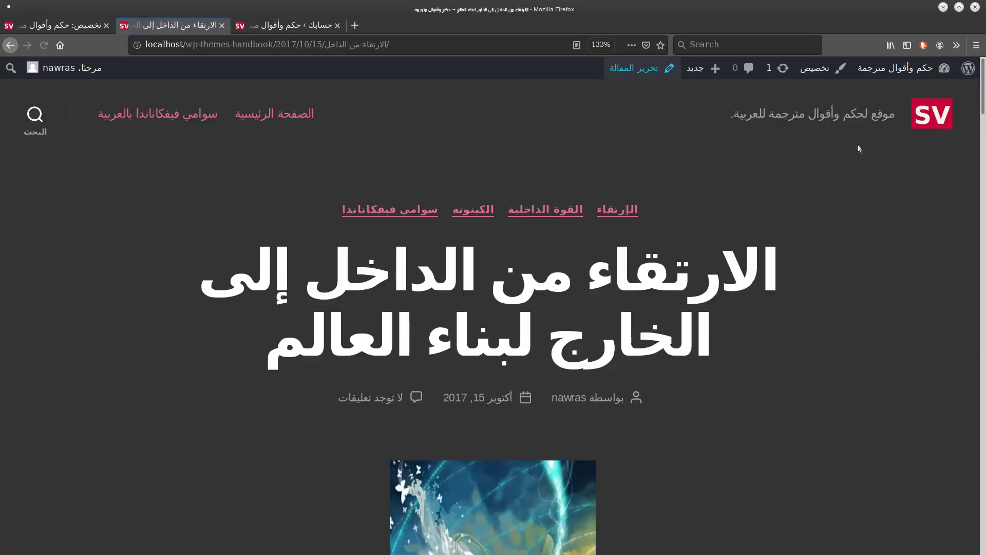
drag(984, 79, 624, 242)
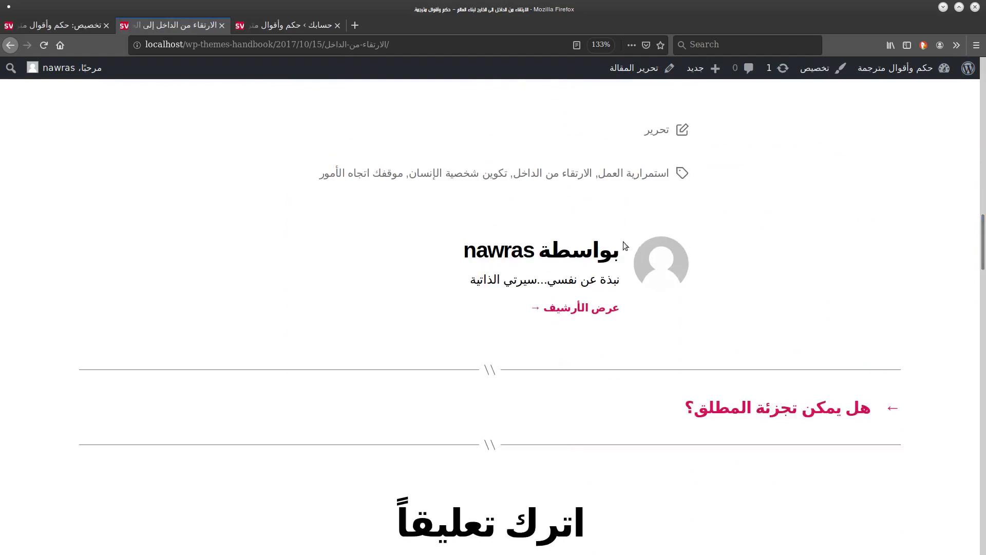
Open the author's archive from the bio section and look through the page
click(569, 308)
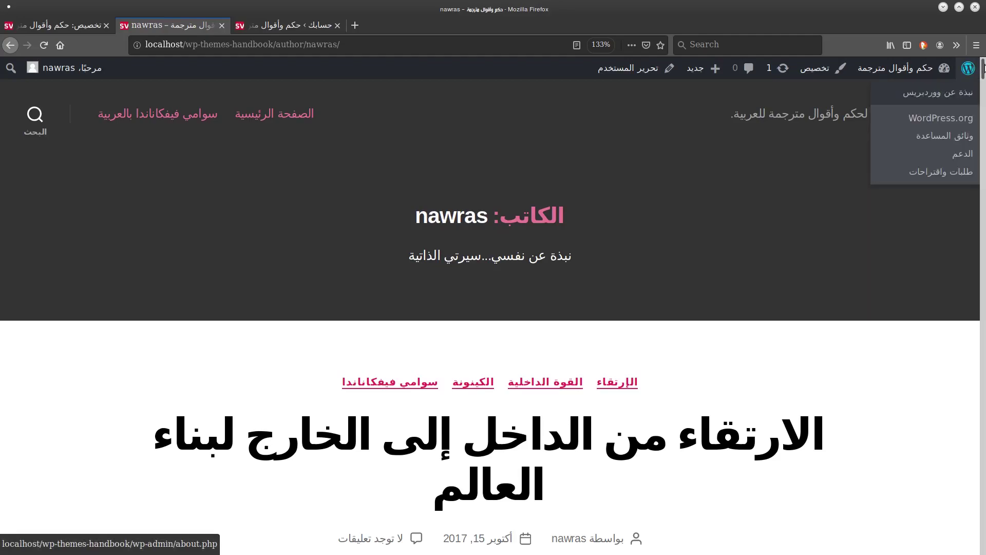
scroll(953, 236, down, 20)
key(Home)
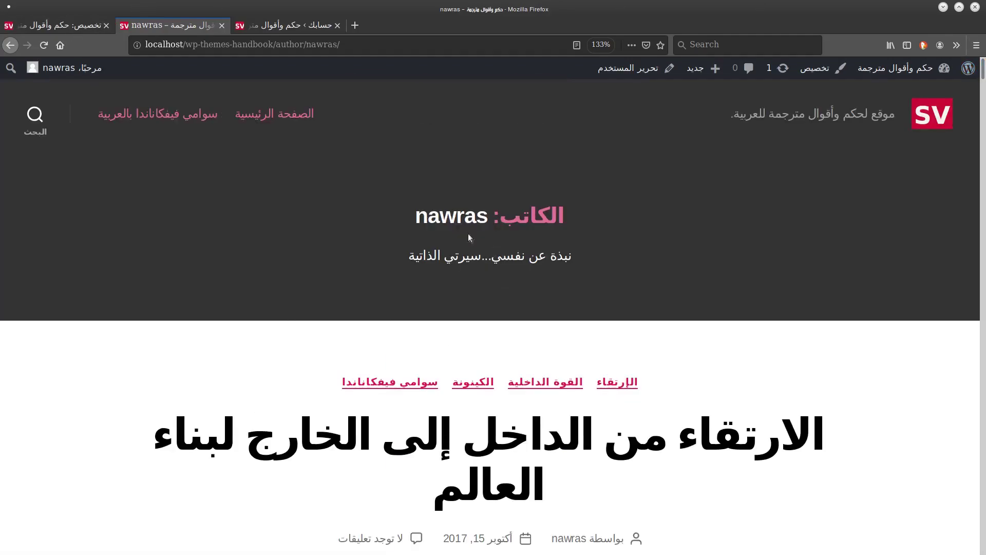
Turn off "Show author bio" in the Customizer's theme options and publish the change
click(57, 25)
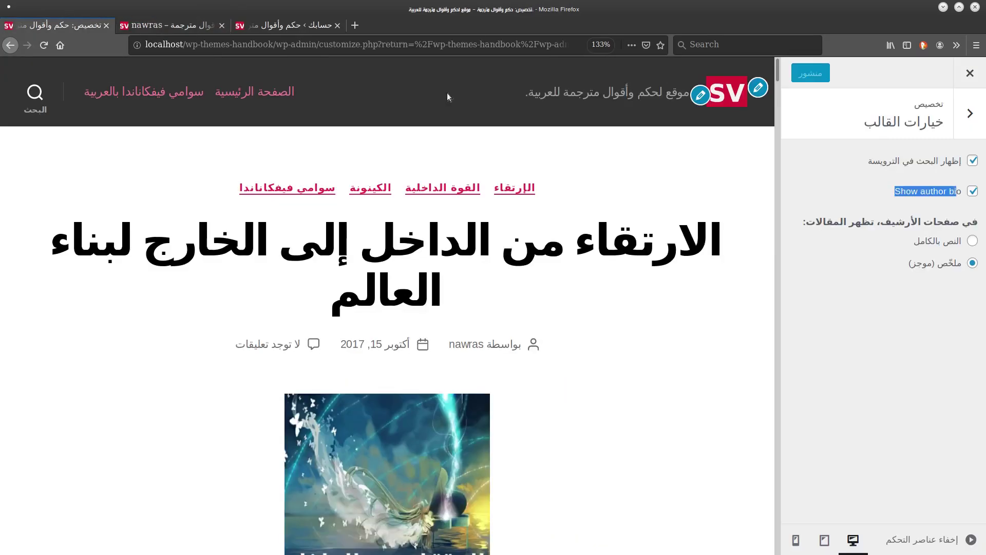
click(943, 191)
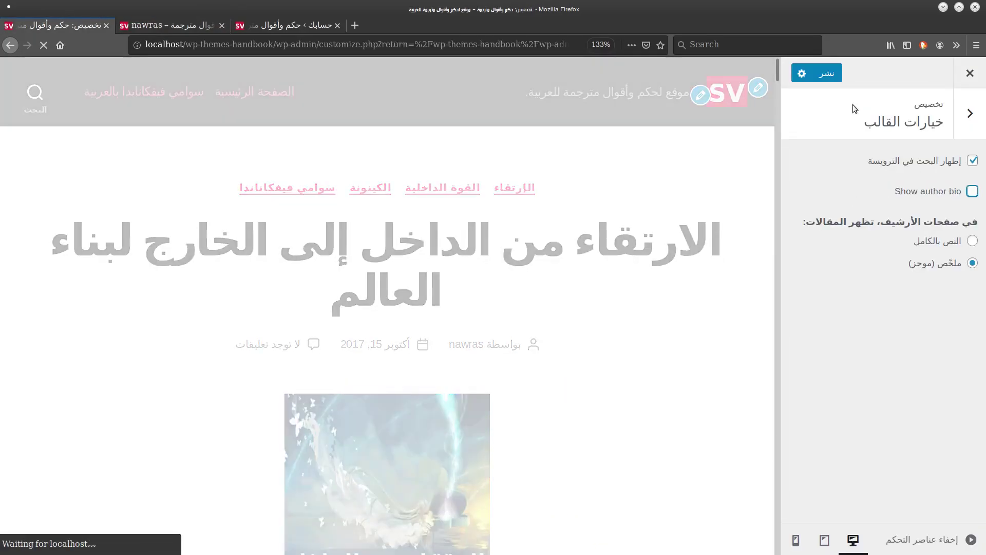
Reopen the post "الارتقاء من الداخل إلى الخارج لبناء العالم" from the home page and check the area below its tags for the author bio
click(129, 20)
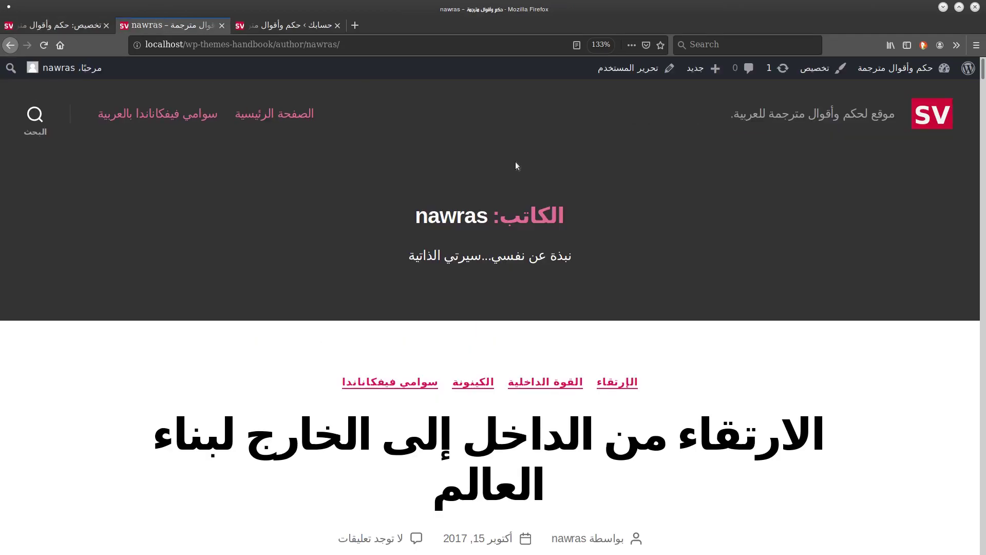
click(928, 106)
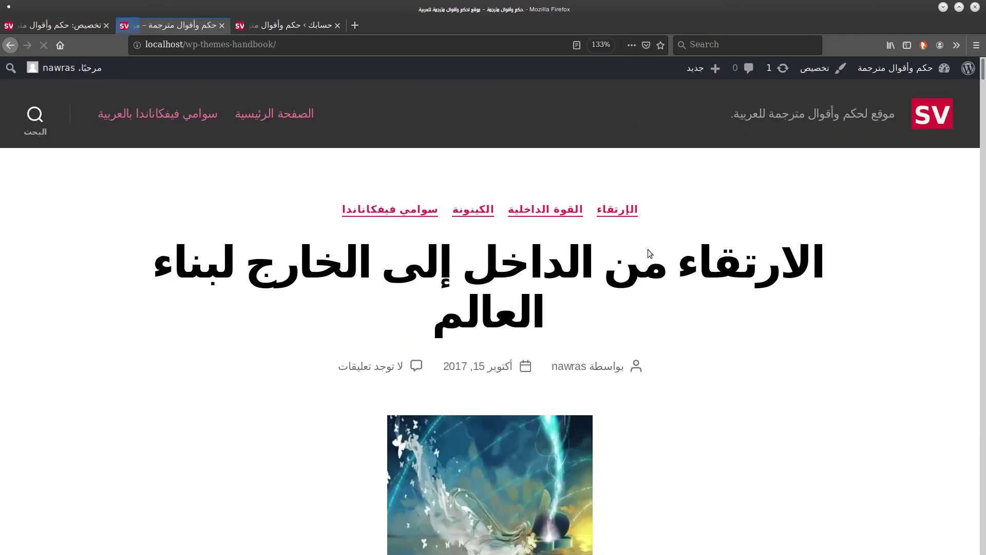
click(558, 321)
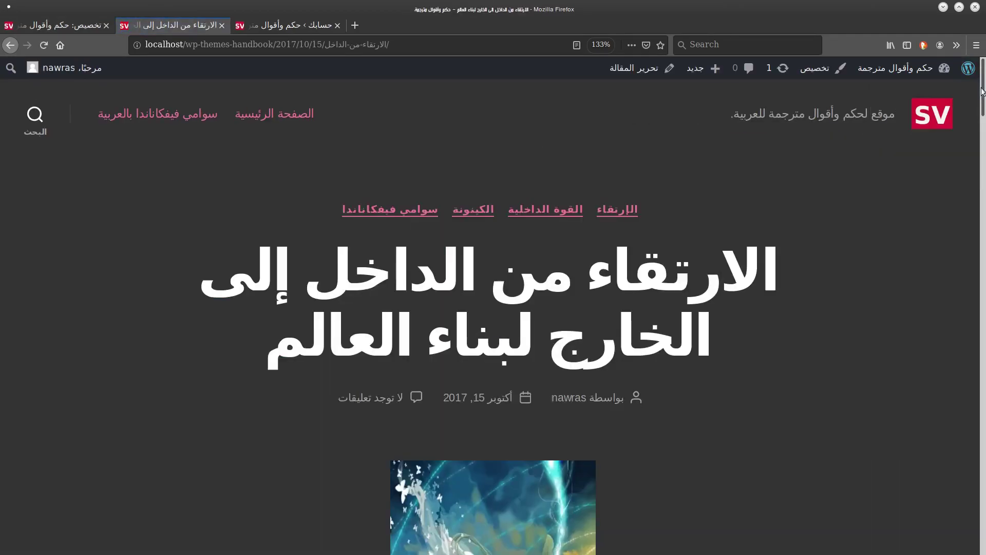
drag(977, 108, 951, 275)
scroll(598, 179, up, 4)
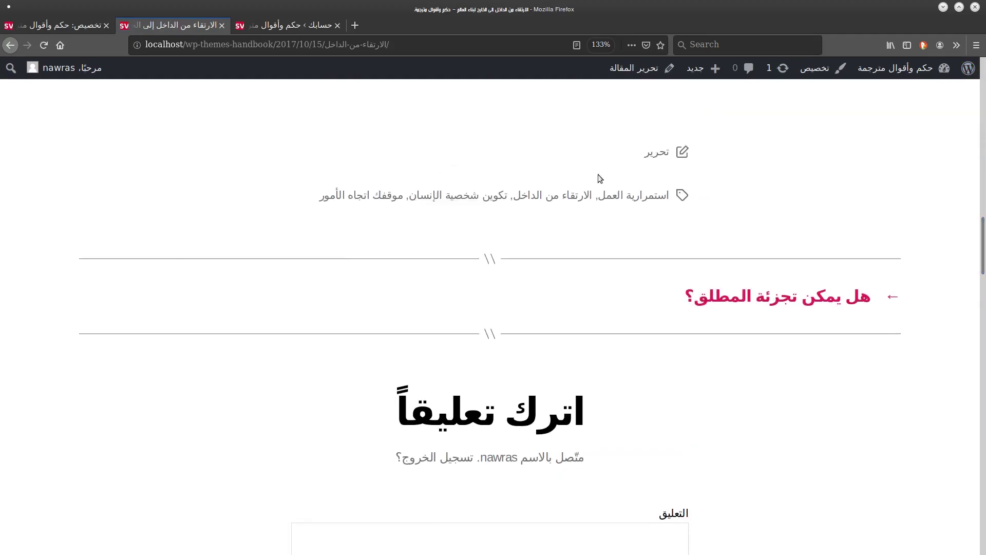
scroll(984, 253, up, 3)
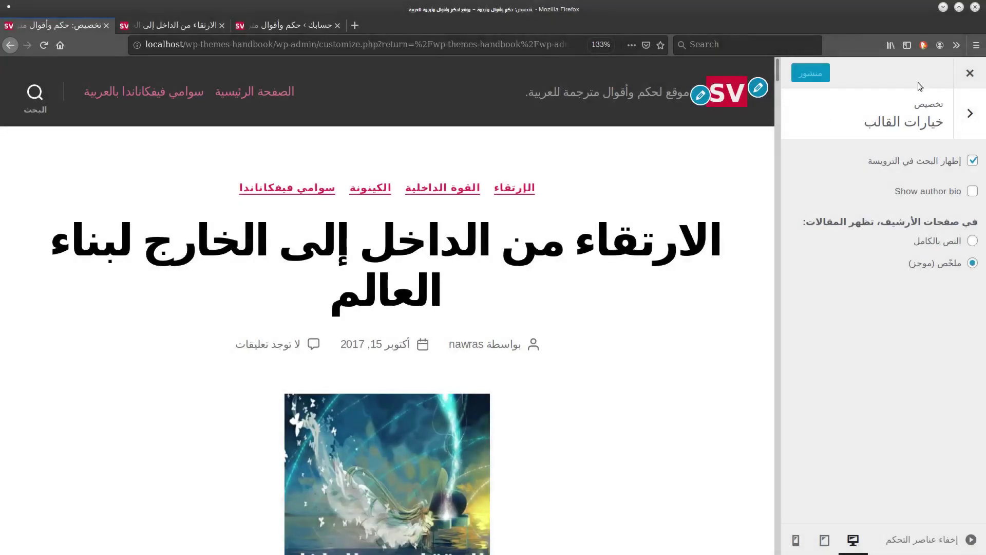
Leave the theme options and open the Customizer's Cover Template (قالب الغلاف) settings
click(975, 108)
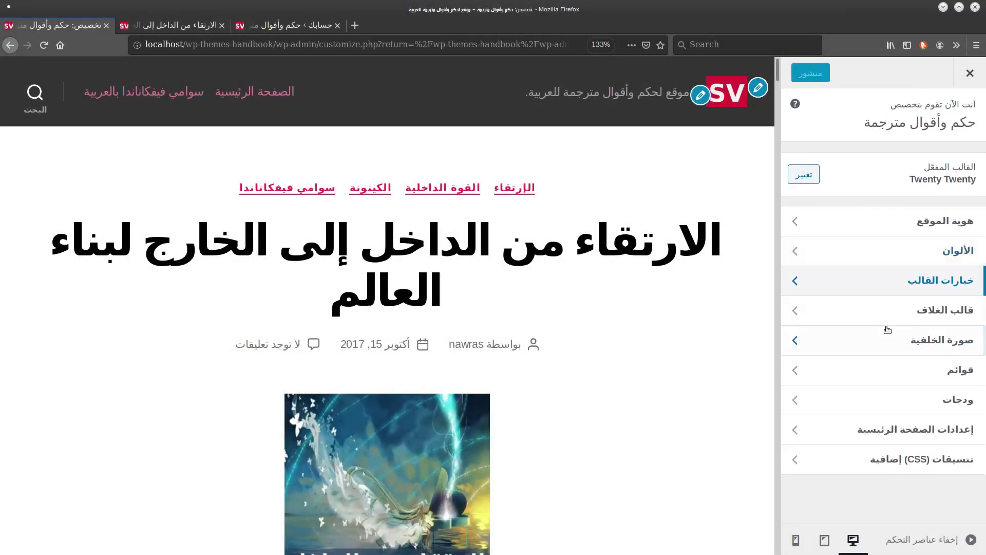
click(933, 319)
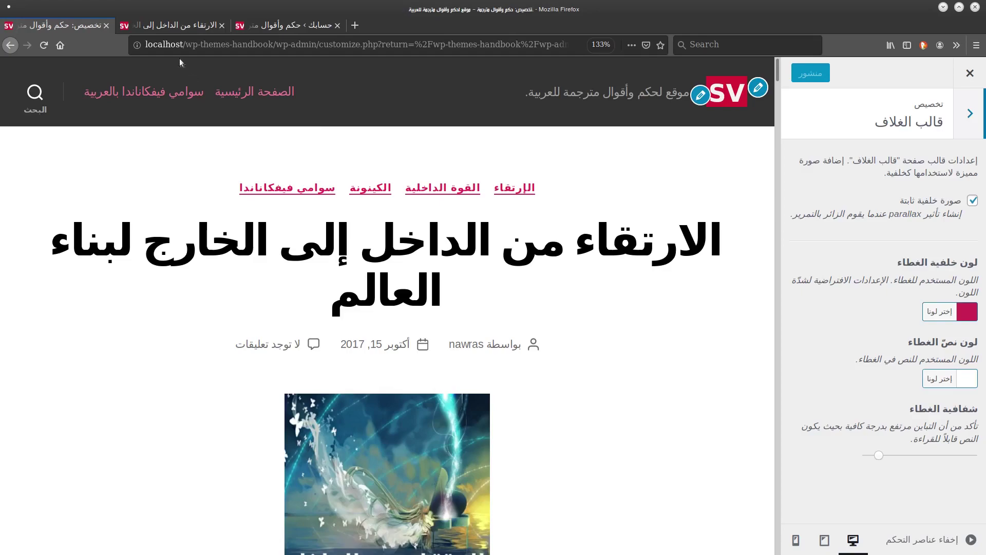
Examine the header, title and featured image layout of the open post on the live site
click(190, 25)
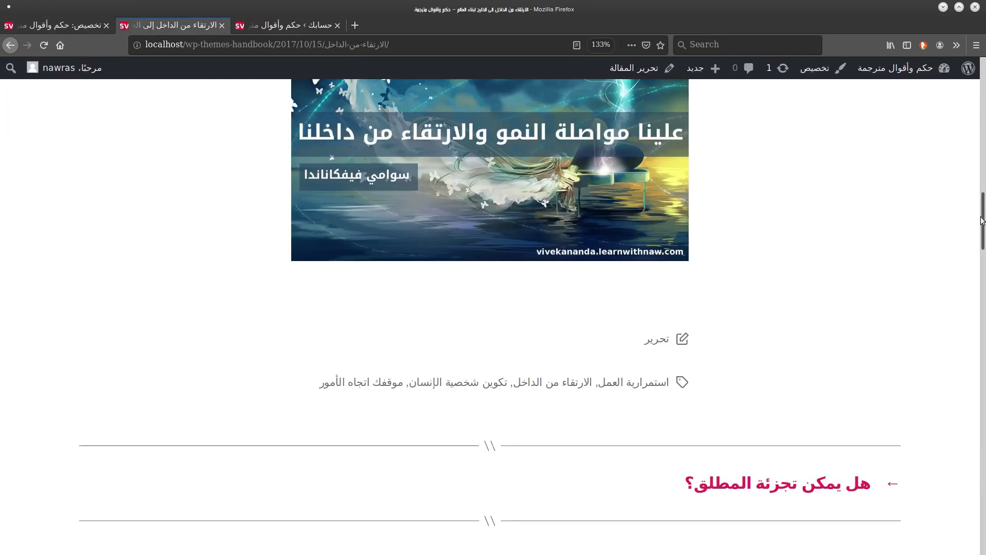
key(Home)
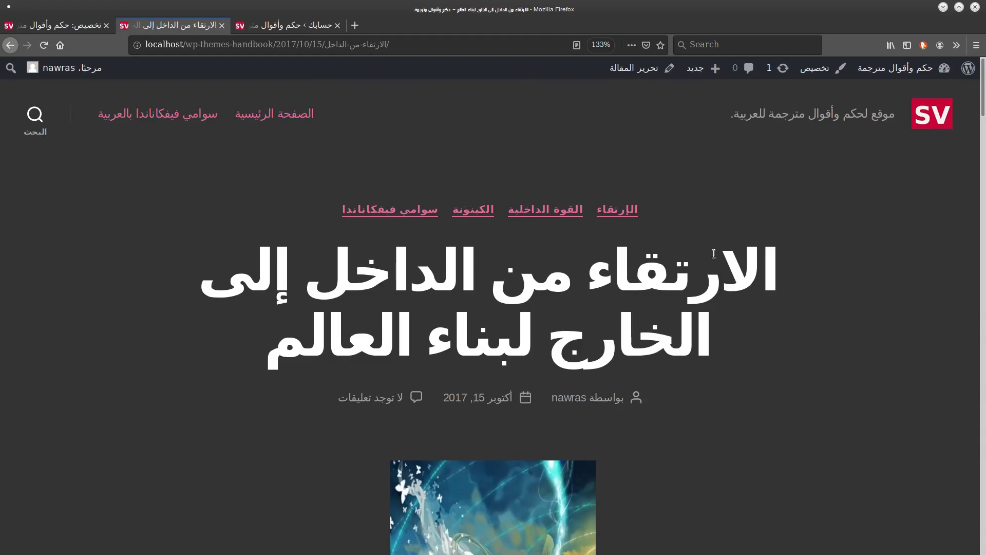
scroll(984, 97, down, 5)
scroll(983, 98, up, 5)
scroll(984, 98, down, 2)
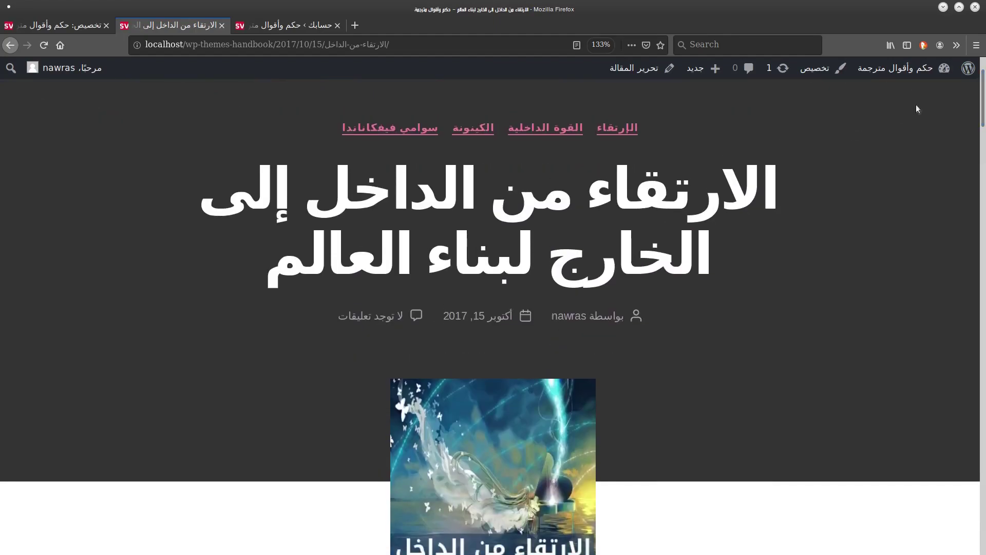
scroll(917, 109, up, 2)
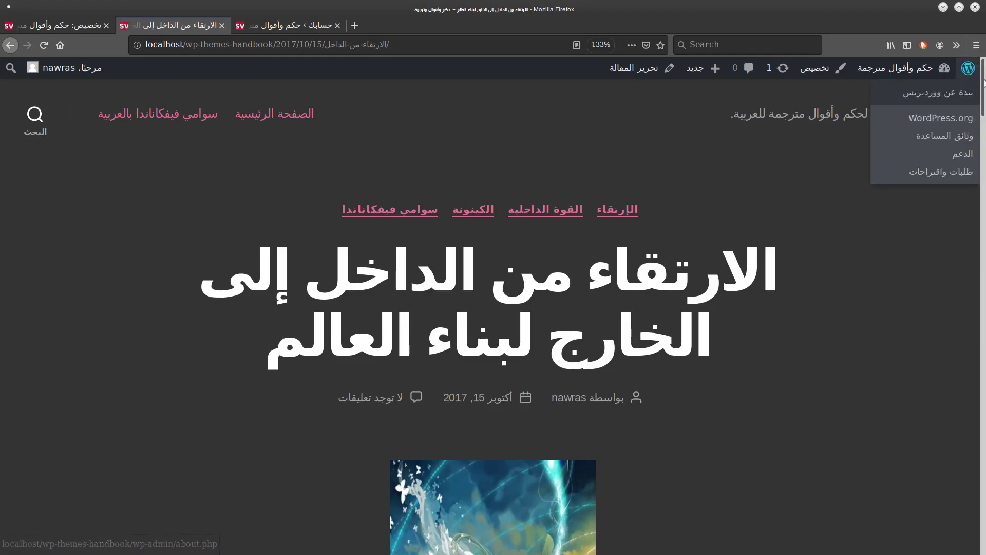
drag(983, 109, 983, 148)
scroll(516, 198, down, 1)
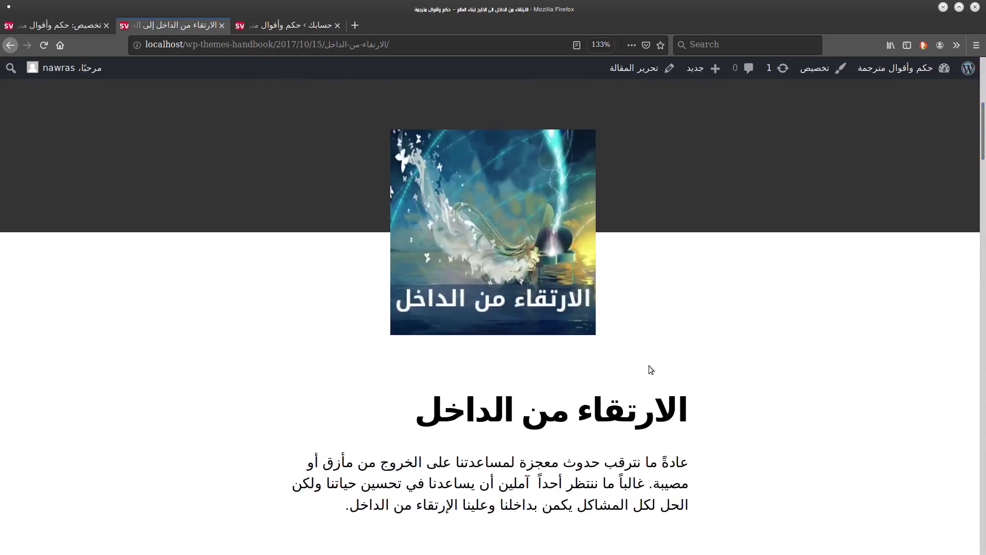
Examine the open post's content on the live site down to its tags and comment form
scroll(648, 365, down, 5)
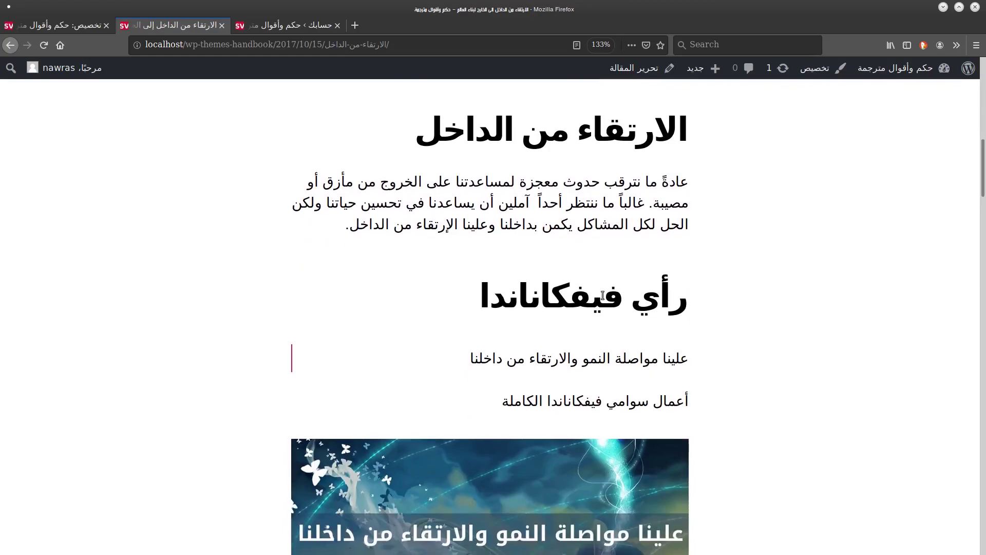
scroll(603, 295, down, 10)
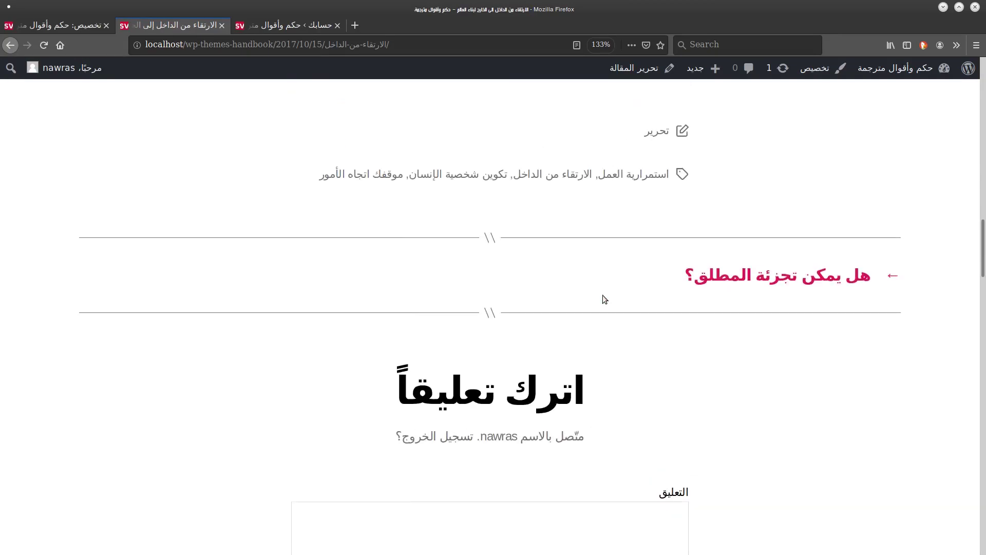
scroll(603, 294, up, 15)
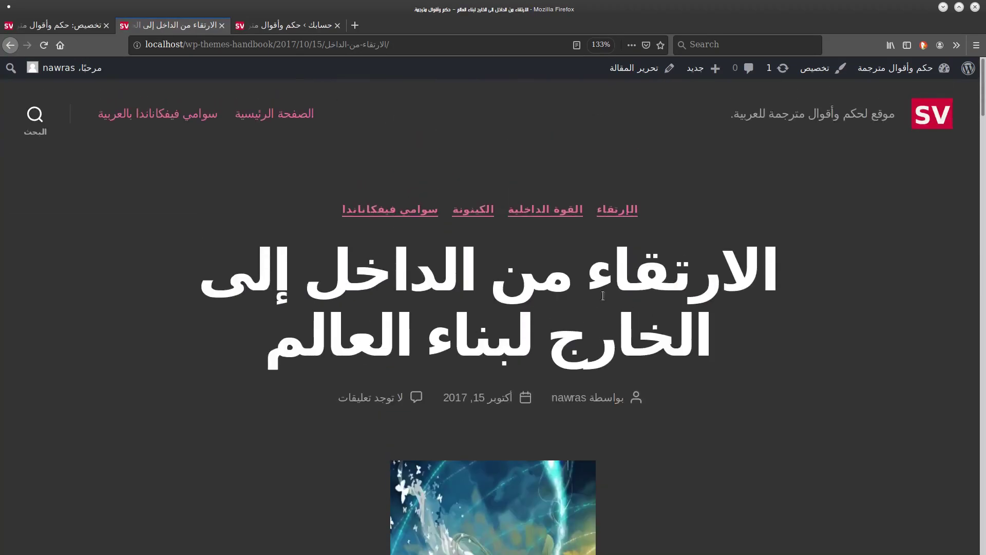
Open the post "الارتقاء من الداخل إلى الخارج لبناء العالم" for editing from the admin's list of all posts
key(ctrl+Page_Up)
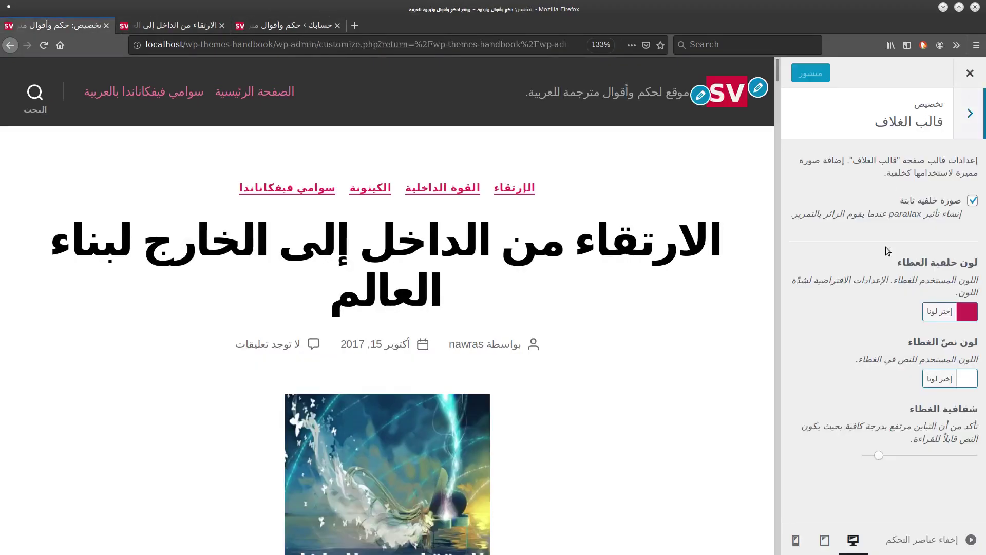
click(316, 25)
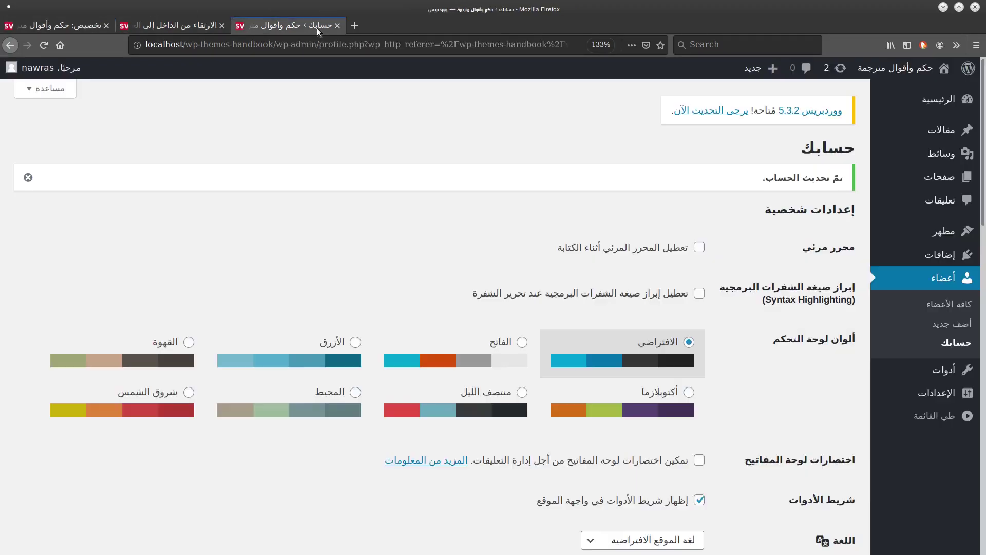
mouse_move(945, 131)
click(850, 132)
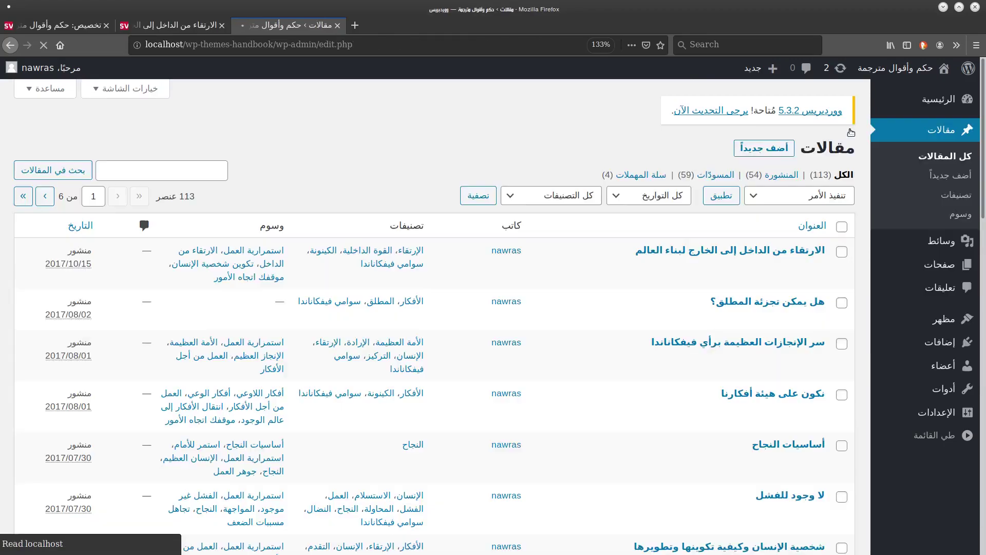
click(814, 267)
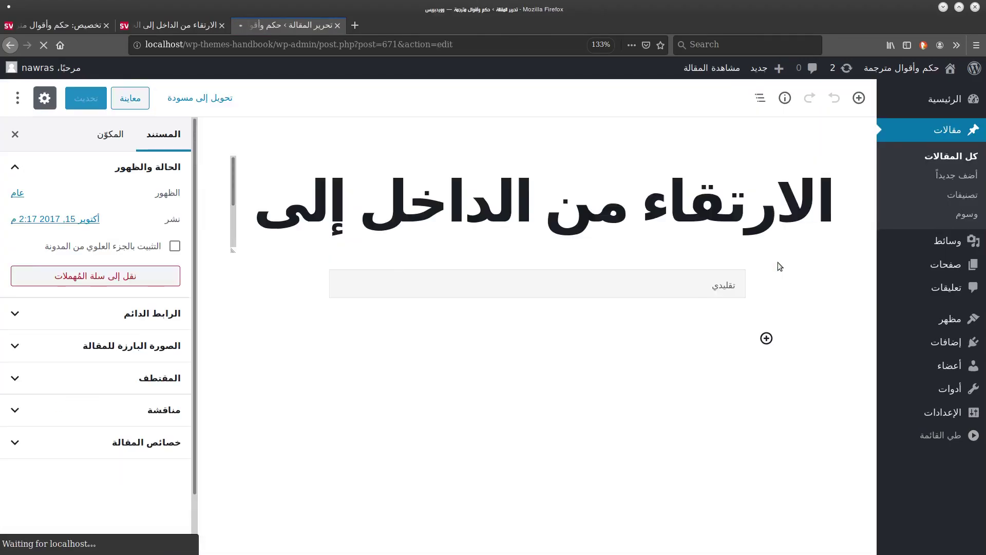
Show the post's featured image (الصورة البارزة للمقالة) in the document settings
click(108, 436)
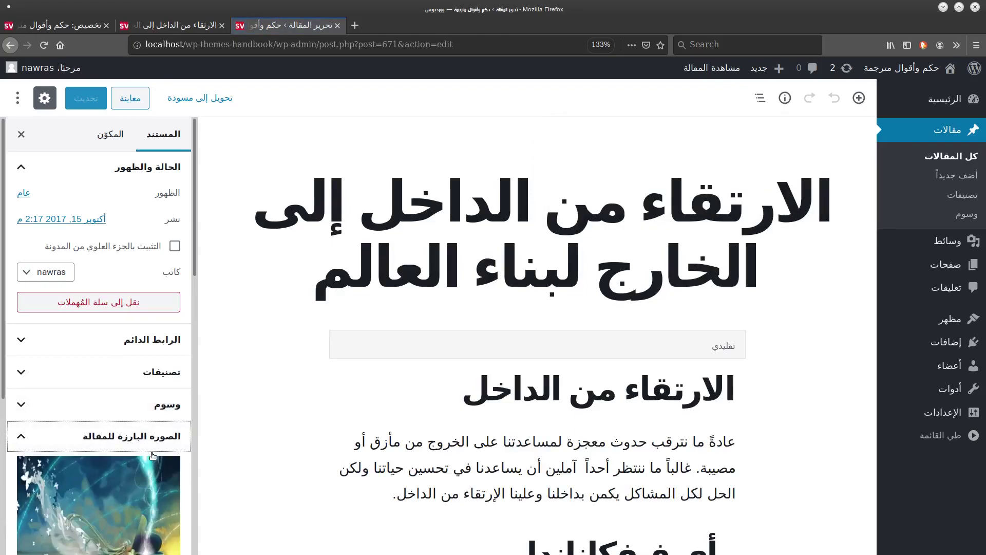
drag(194, 156, 187, 302)
scroll(9, 170, down, 5)
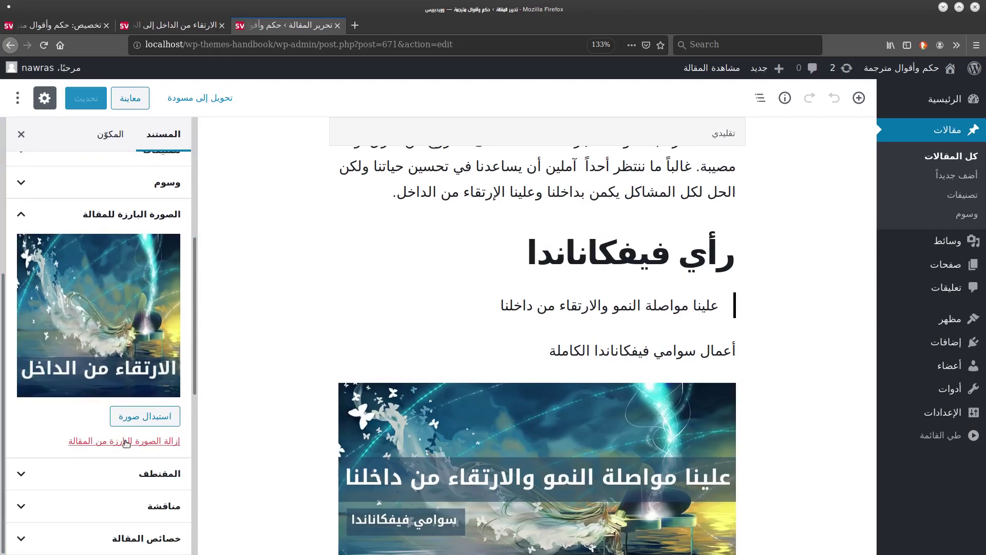
Set the post's template (القالب) to the Cover Template "قالب الغلاف" and update the post
click(125, 545)
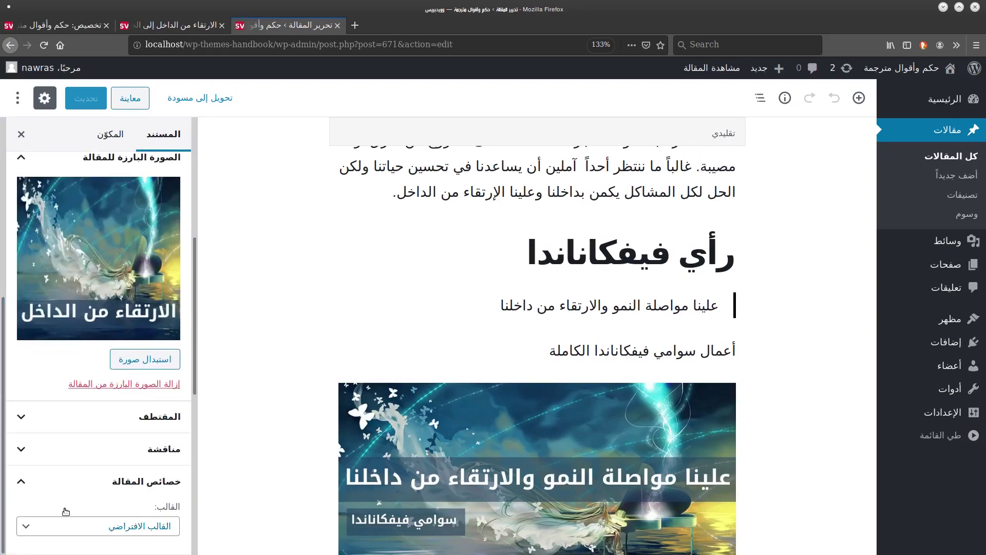
click(152, 527)
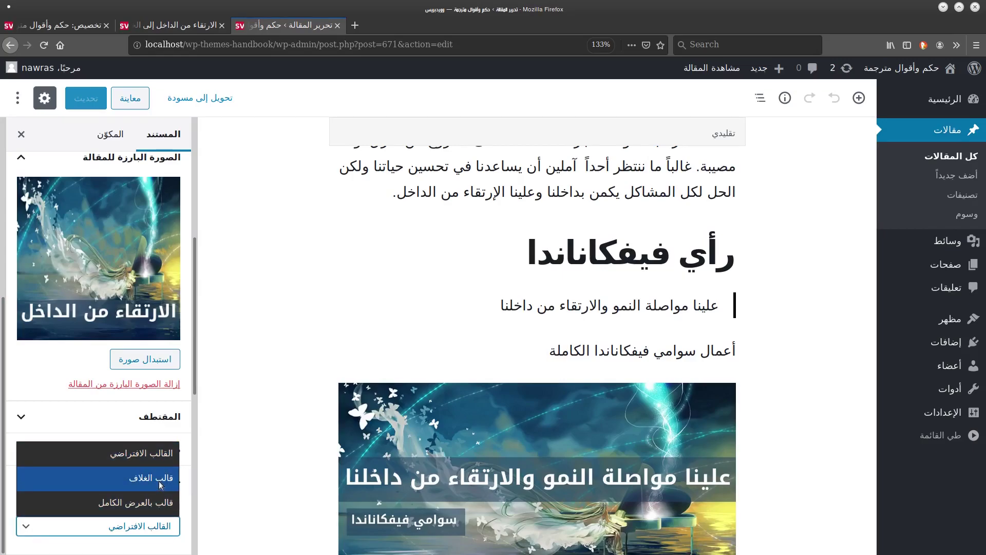
click(161, 479)
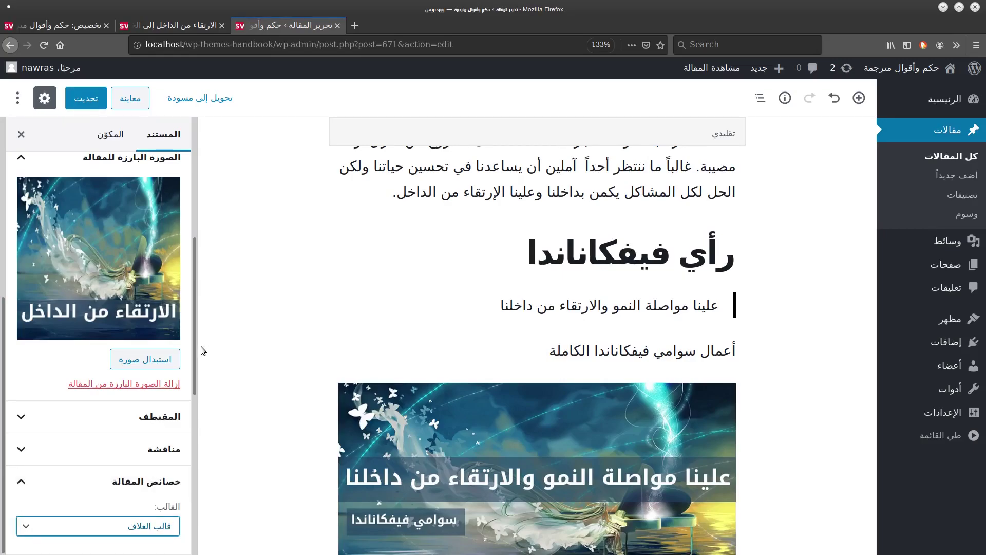
scroll(202, 347, up, 6)
click(89, 100)
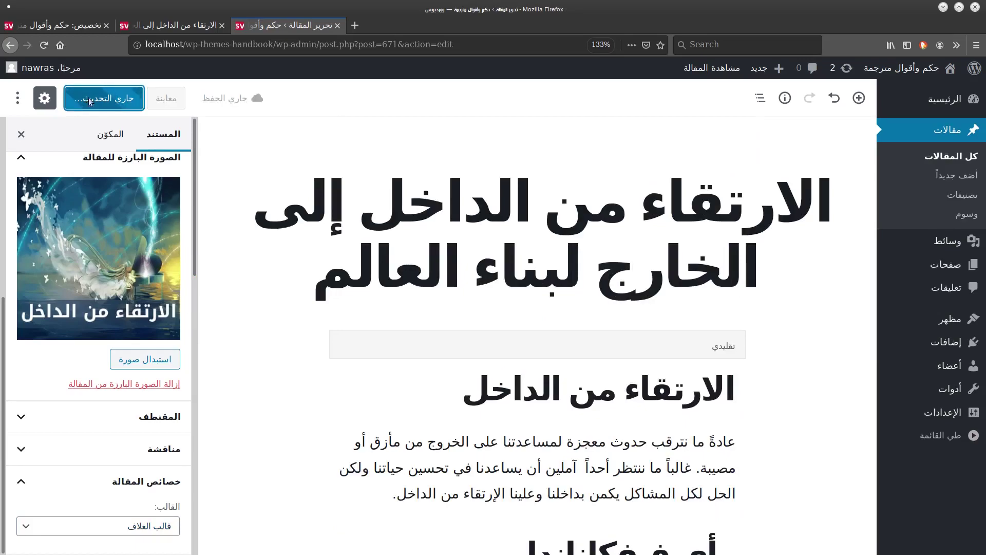
Examine the live post's cover header and how its background image behaves while the page scrolls
click(175, 26)
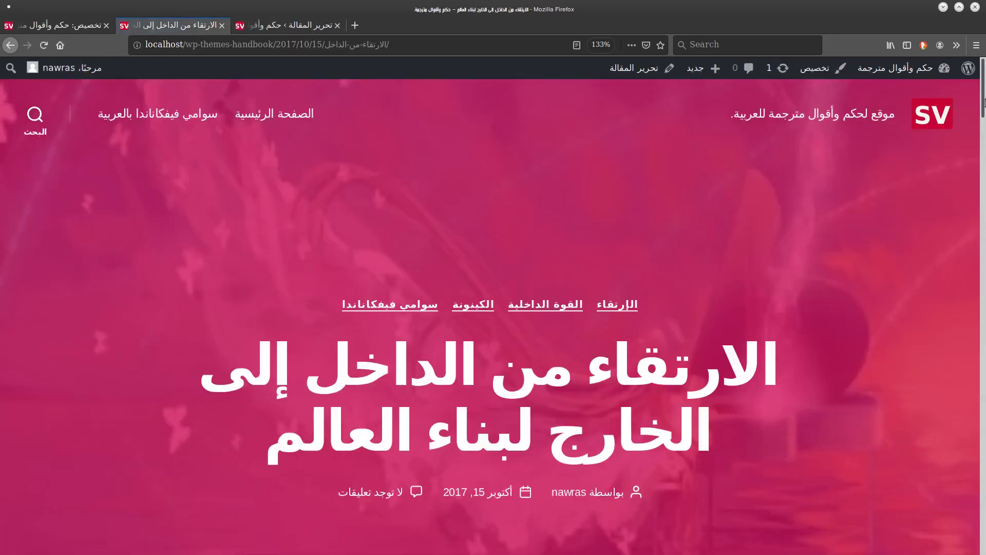
scroll(984, 97, down, 5)
scroll(983, 98, up, 5)
scroll(982, 105, down, 1)
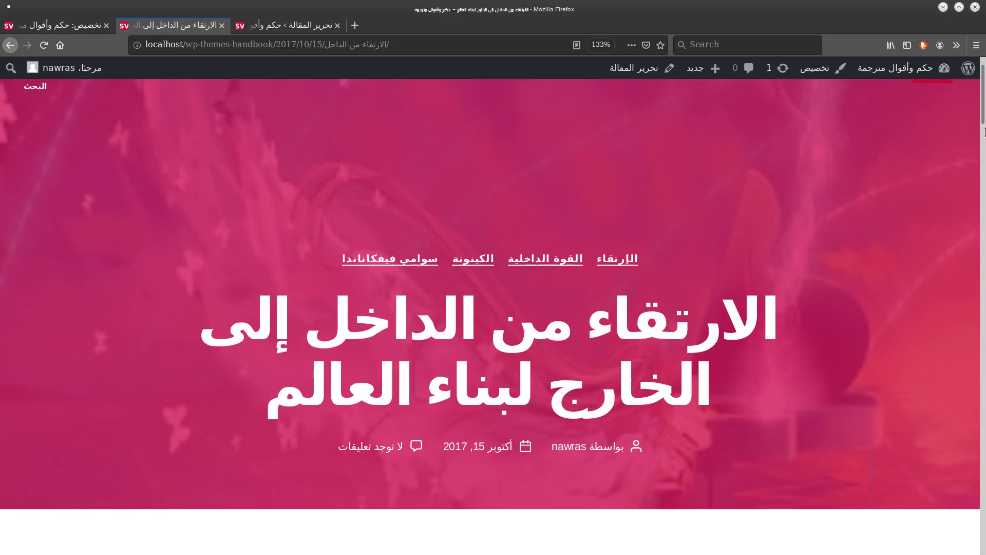
scroll(984, 129, down, 5)
scroll(980, 119, up, 3)
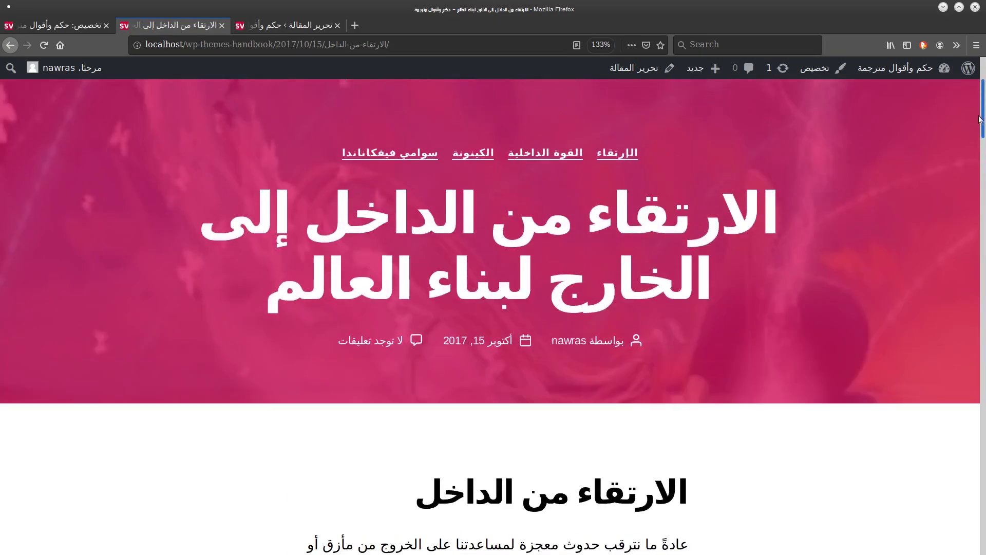
scroll(980, 119, up, 1)
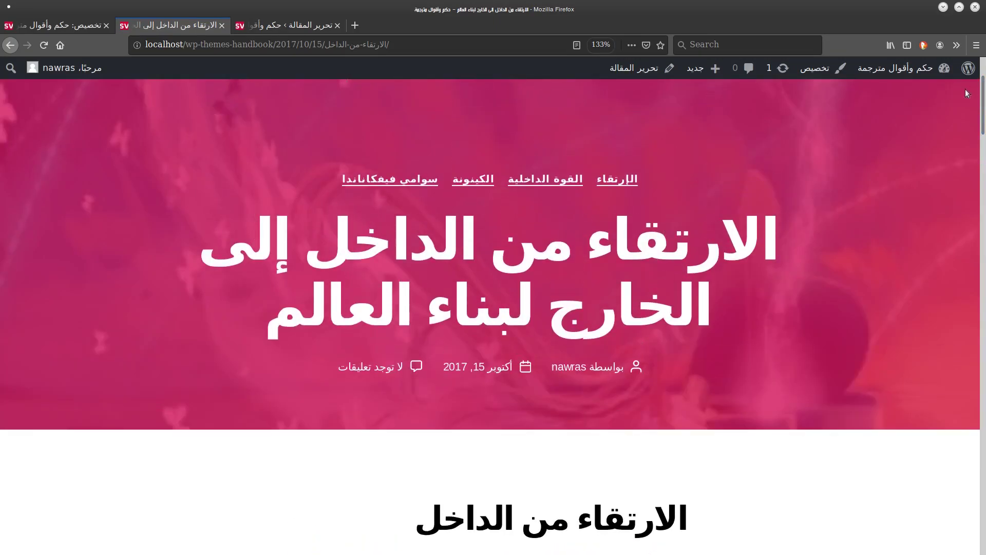
scroll(966, 94, down, 8)
scroll(962, 194, up, 11)
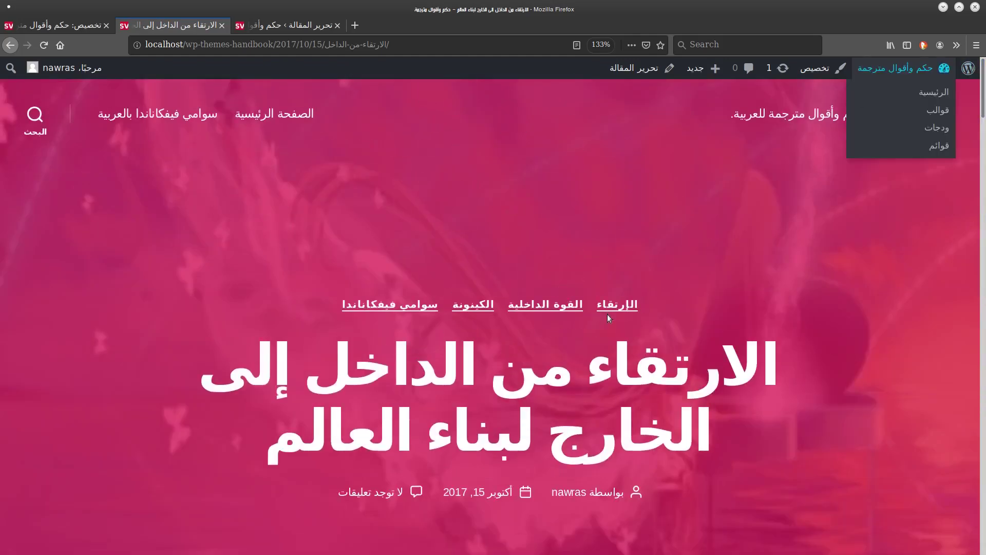
scroll(321, 165, down, 1)
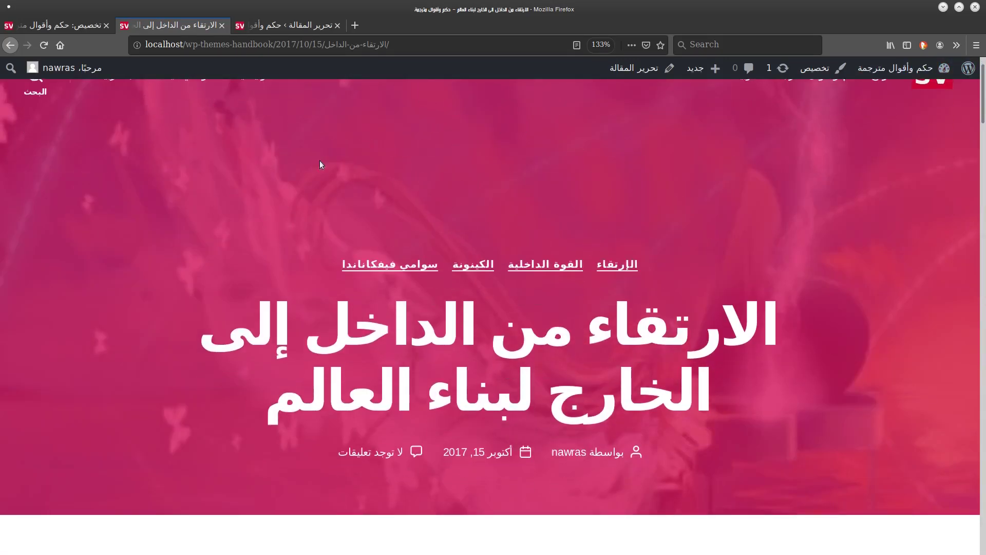
Set the Cover Template's overlay background color to #83c194 in the Customizer, publish it, and reload the live post
click(9, 26)
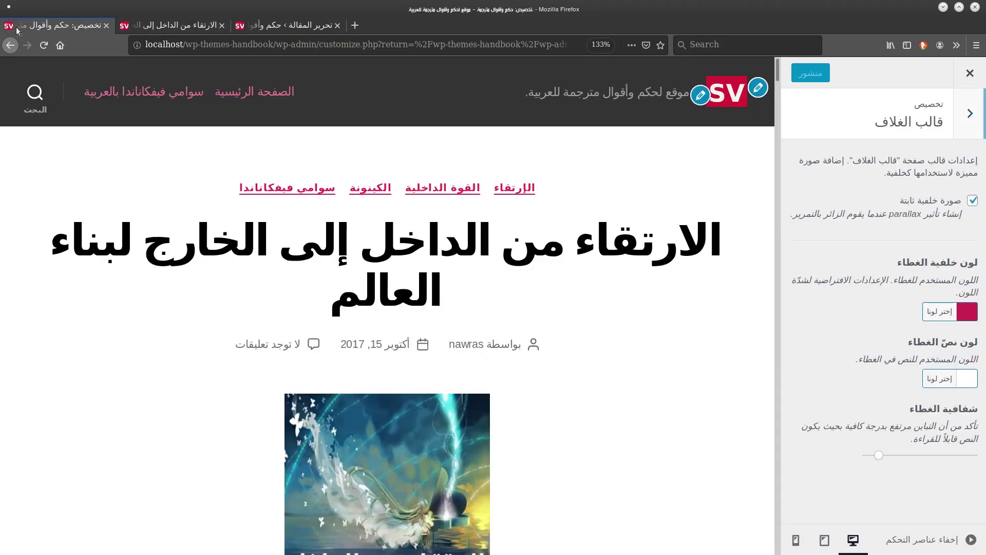
click(953, 313)
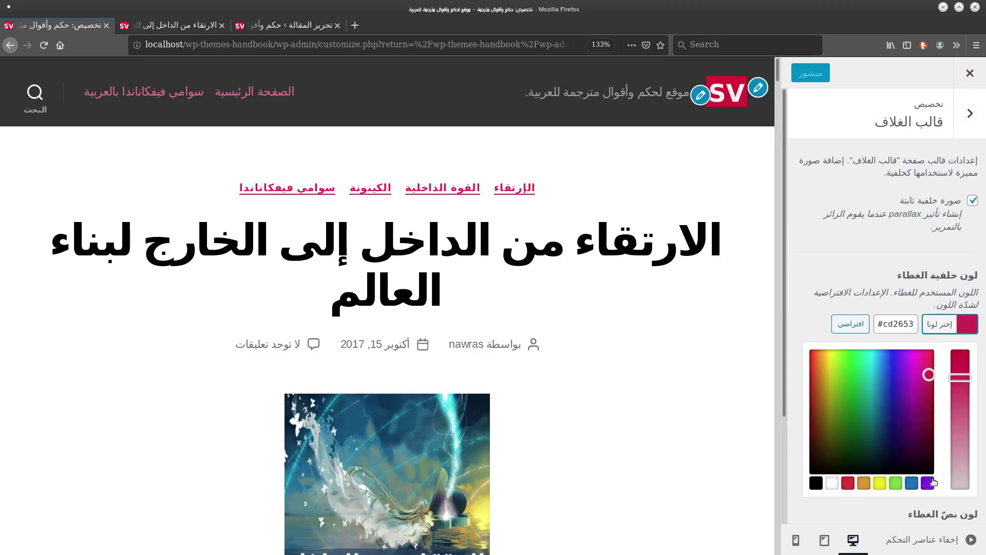
mouse_move(899, 432)
mouse_down()
mouse_move(887, 453)
mouse_move(924, 446)
mouse_up()
drag(963, 374, 962, 450)
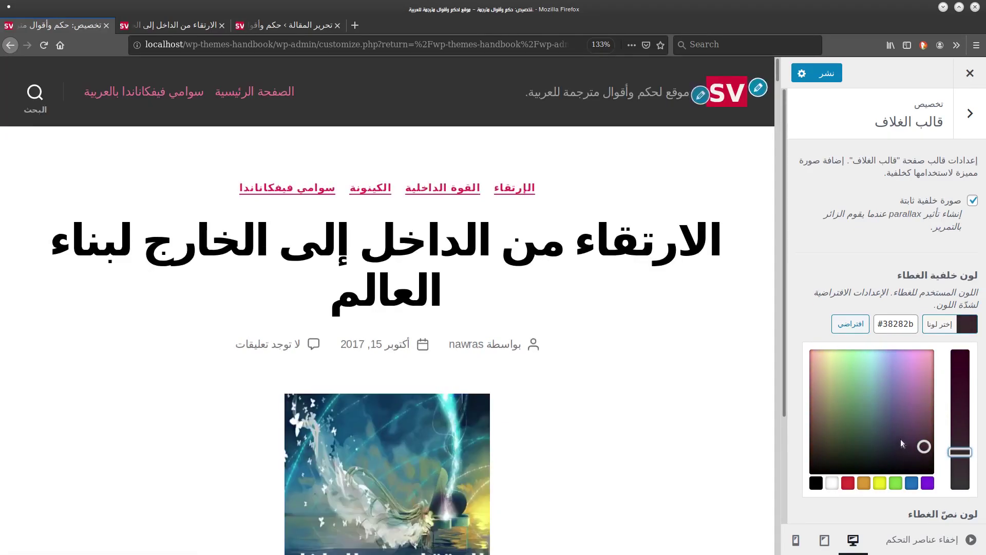
drag(879, 390, 856, 379)
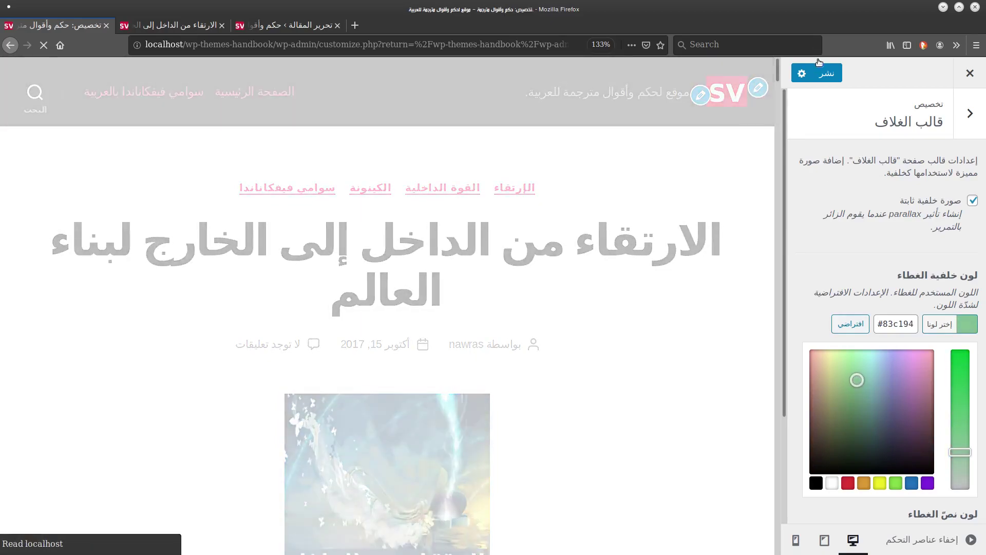
click(826, 73)
click(151, 27)
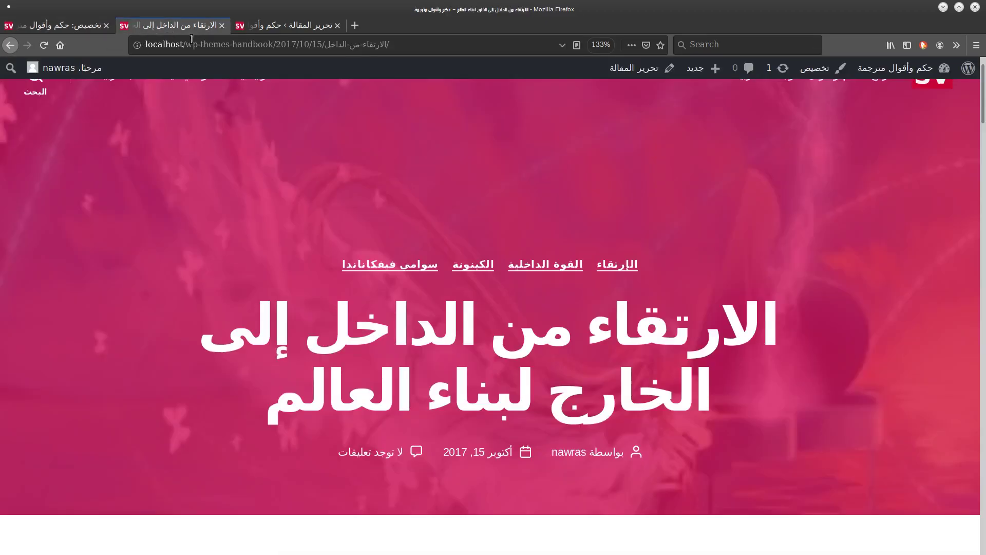
key(F5)
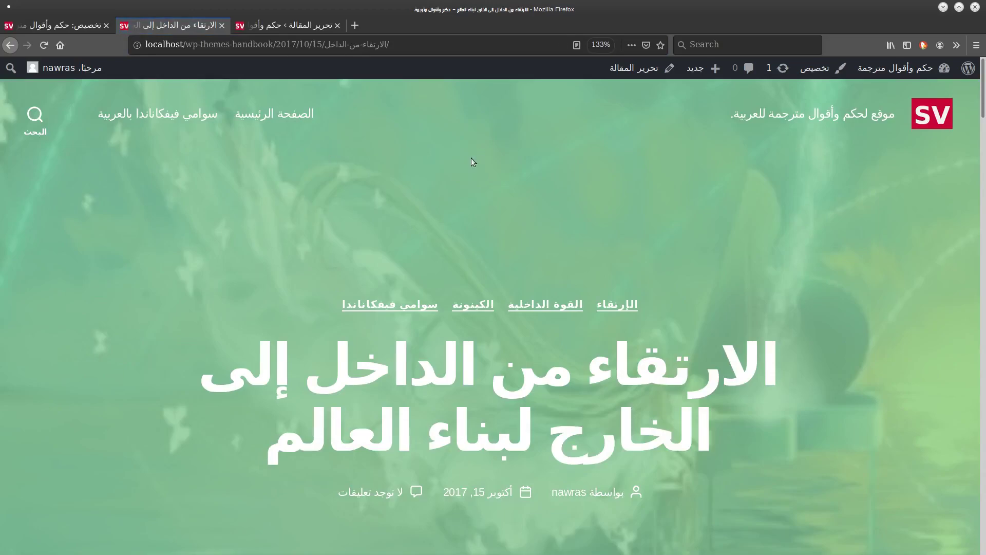
Lower the cover overlay opacity (شفافية الغطاء) to slightly below the middle of its range, publish it, and check the reloaded post
click(57, 25)
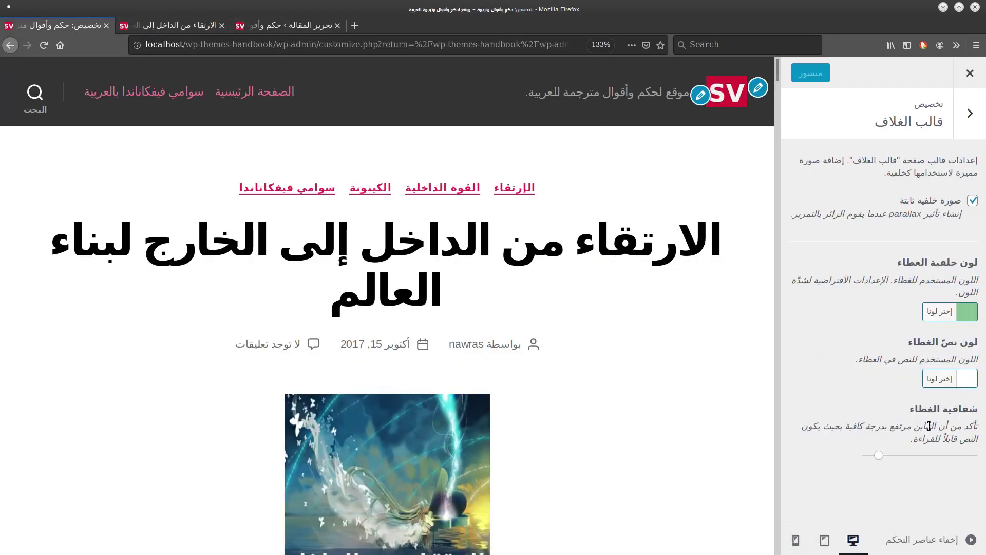
drag(883, 457, 934, 450)
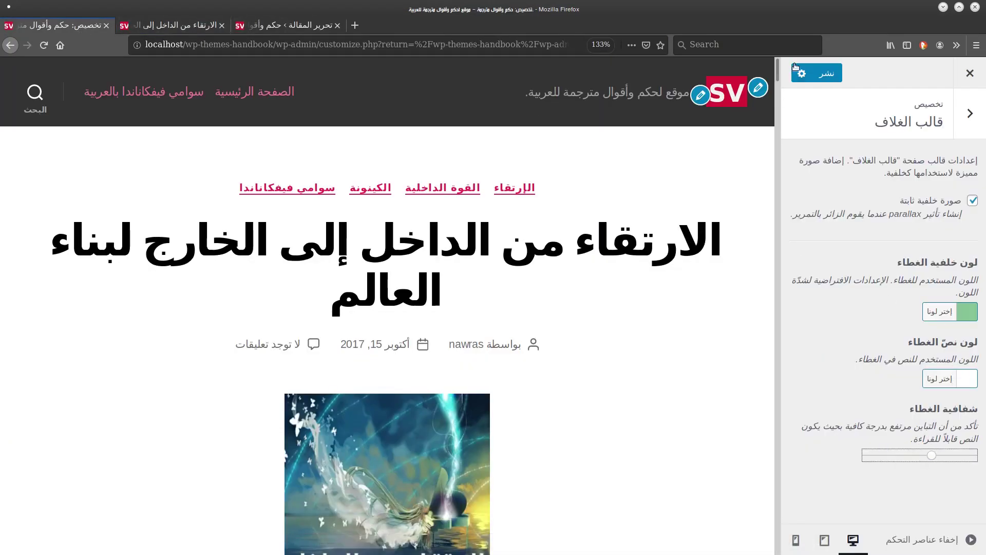
click(824, 73)
click(172, 25)
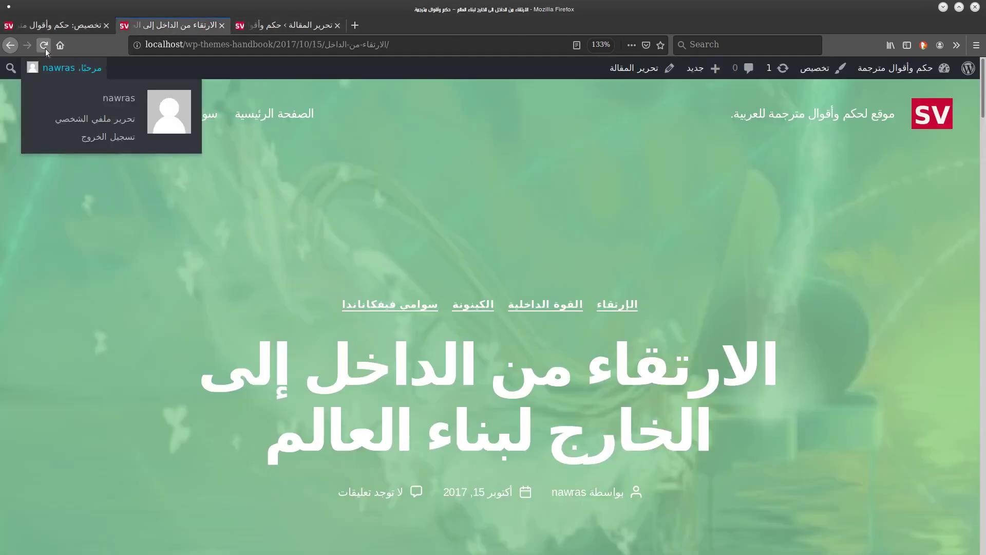
click(45, 50)
mouse_move(982, 101)
mouse_down()
mouse_move(982, 162)
mouse_move(983, 85)
mouse_move(983, 179)
mouse_move(983, 90)
mouse_up()
Turn off the fixed background image option (صورة خلفية ثابتة) in the Customizer's Cover Template settings
click(57, 25)
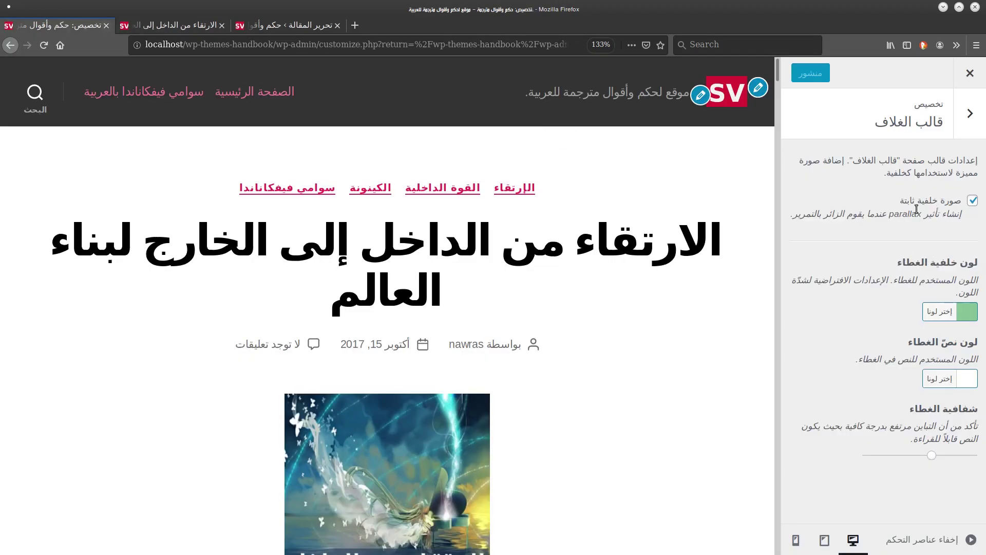
click(973, 202)
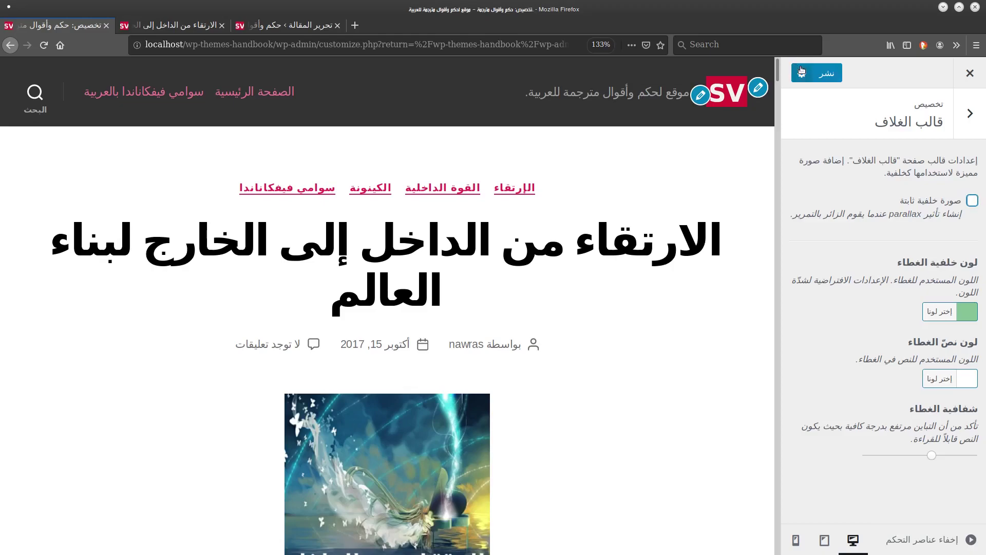
Load the live post's address in a second browser tab and compare its cover scrolling with the already open copy
click(203, 23)
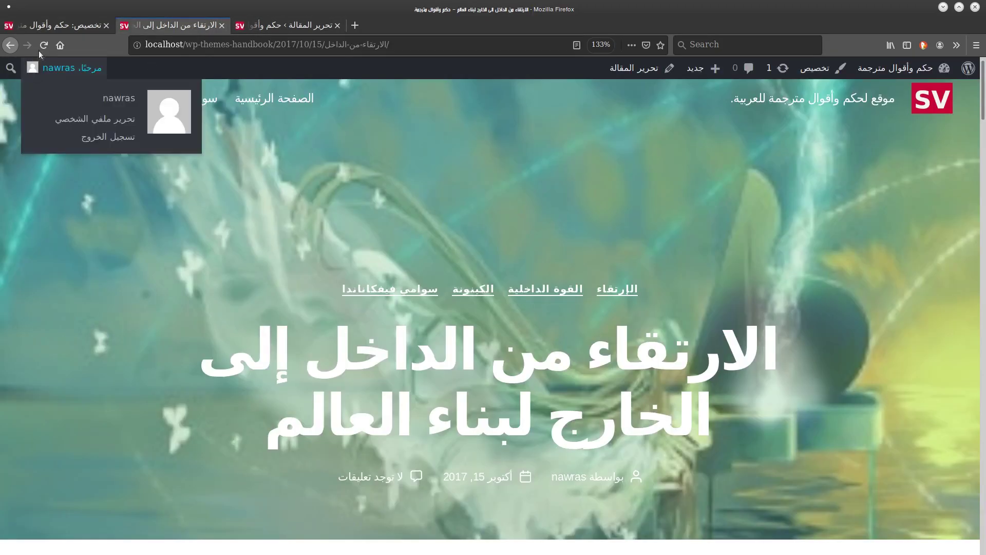
click(261, 47)
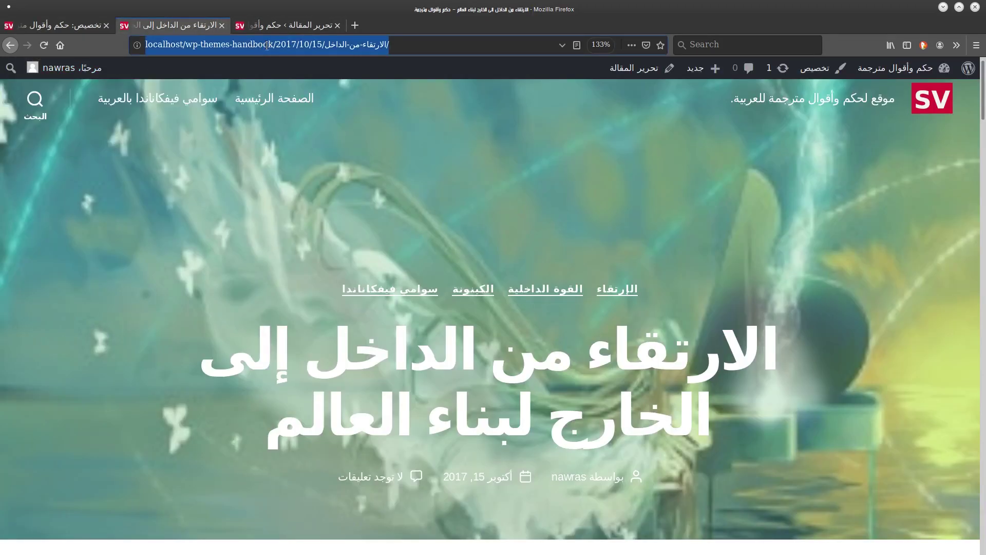
key(ctrl+c)
click(354, 24)
key(ctrl+v)
key(Return)
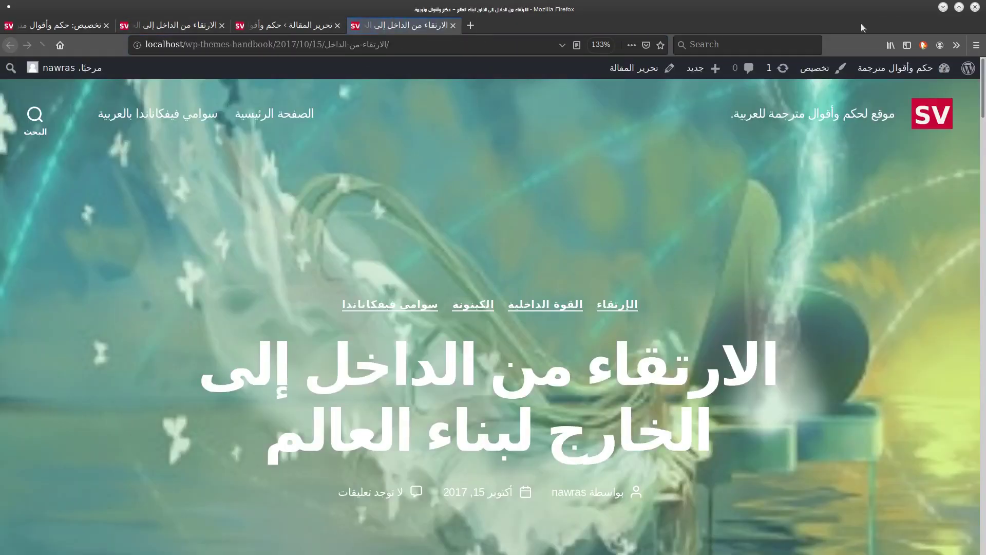
mouse_move(982, 98)
mouse_down()
mouse_move(983, 133)
mouse_move(983, 97)
mouse_up()
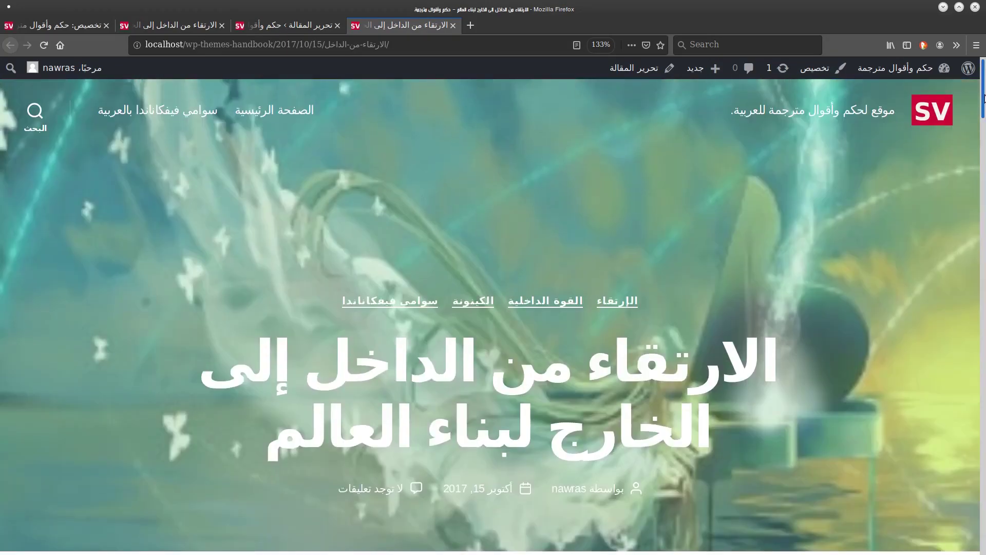
click(187, 28)
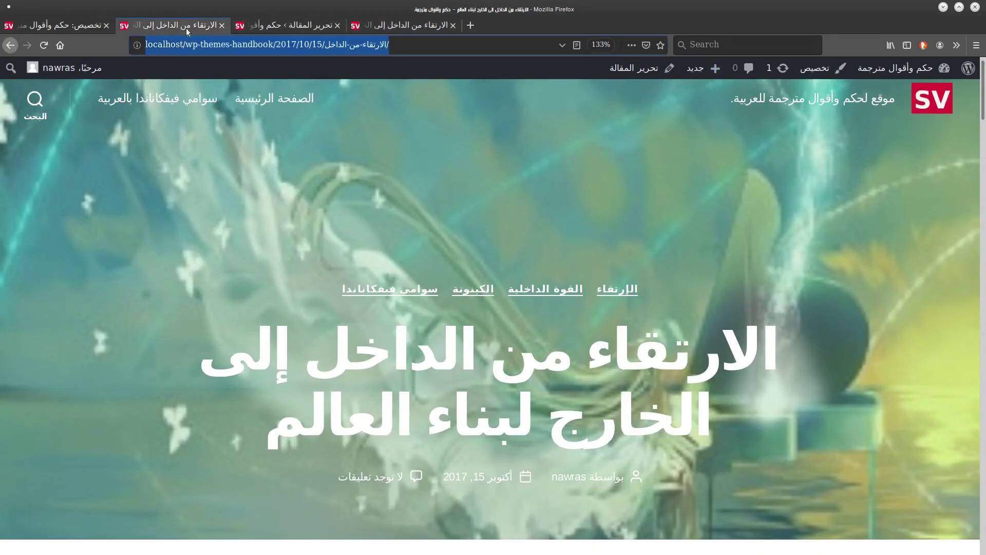
Recheck cover scrolling in both copies of the post, then turn the fixed background image option (صورة خلفية ثابتة) back on in the Customizer
mouse_move(983, 111)
mouse_down()
mouse_move(984, 148)
mouse_move(983, 112)
mouse_move(984, 140)
mouse_move(984, 112)
mouse_move(984, 140)
mouse_move(984, 121)
mouse_up()
click(359, 26)
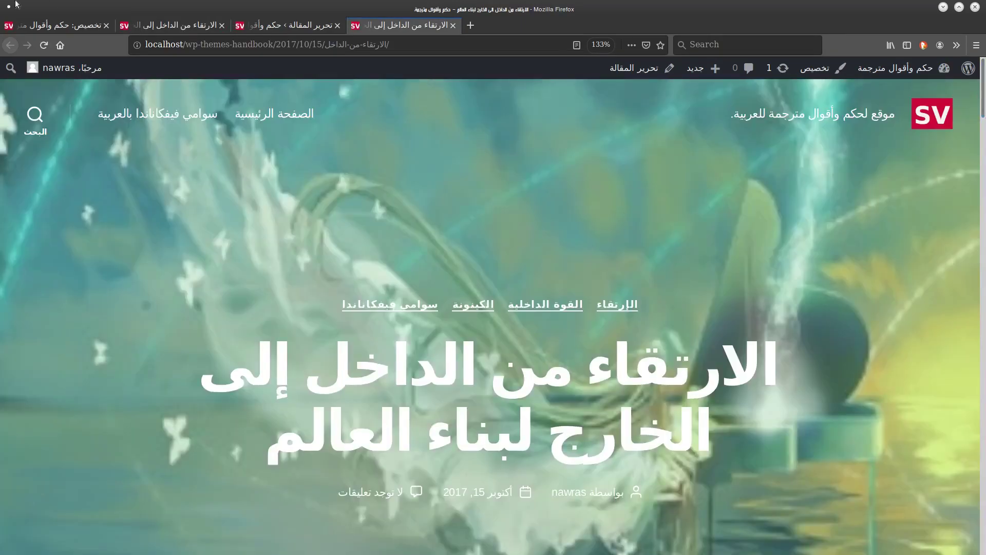
click(27, 24)
click(972, 201)
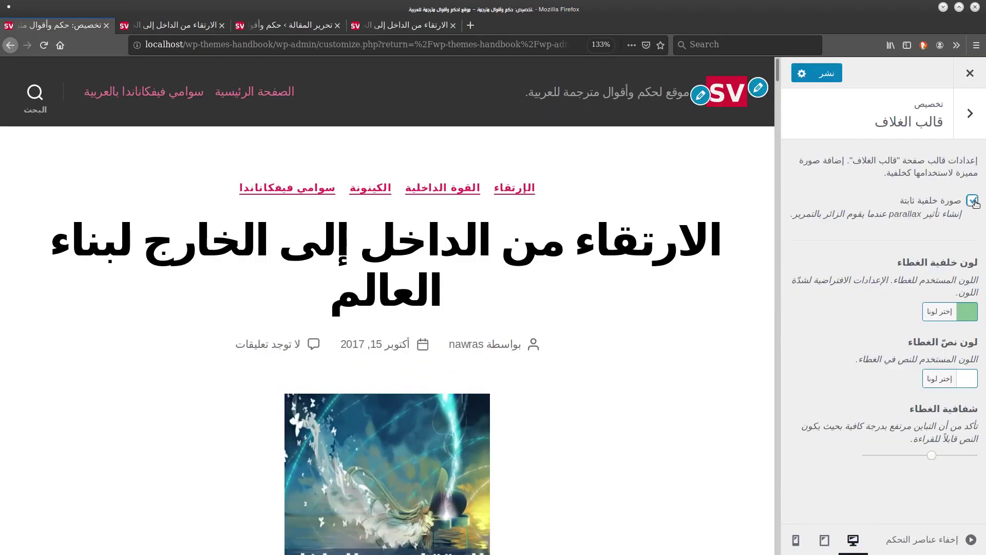
Set the Cover Template's overlay text color (لون نص الغطاء) to #2b2b2b, publish it, and check the reloaded live post
click(946, 383)
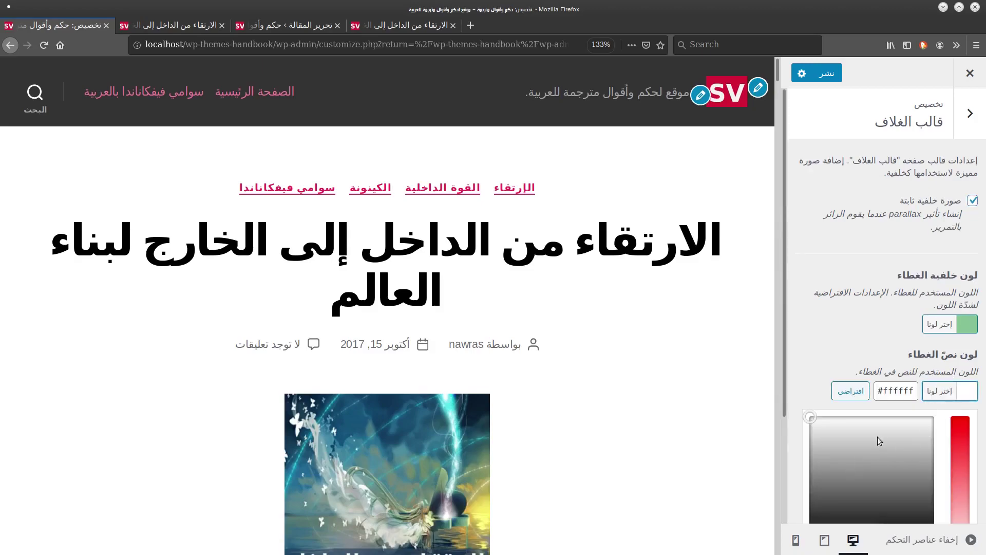
drag(880, 441, 822, 519)
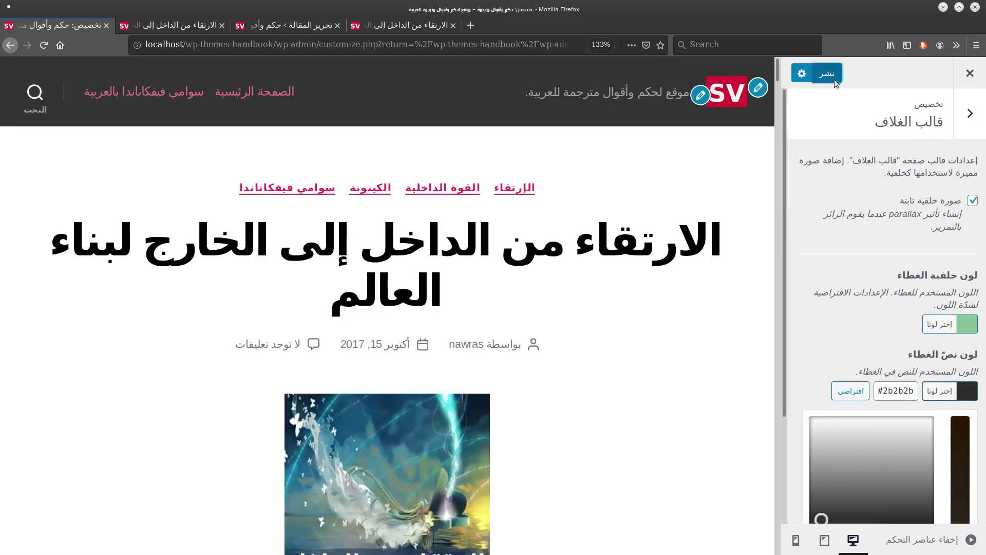
click(834, 80)
click(166, 26)
click(44, 45)
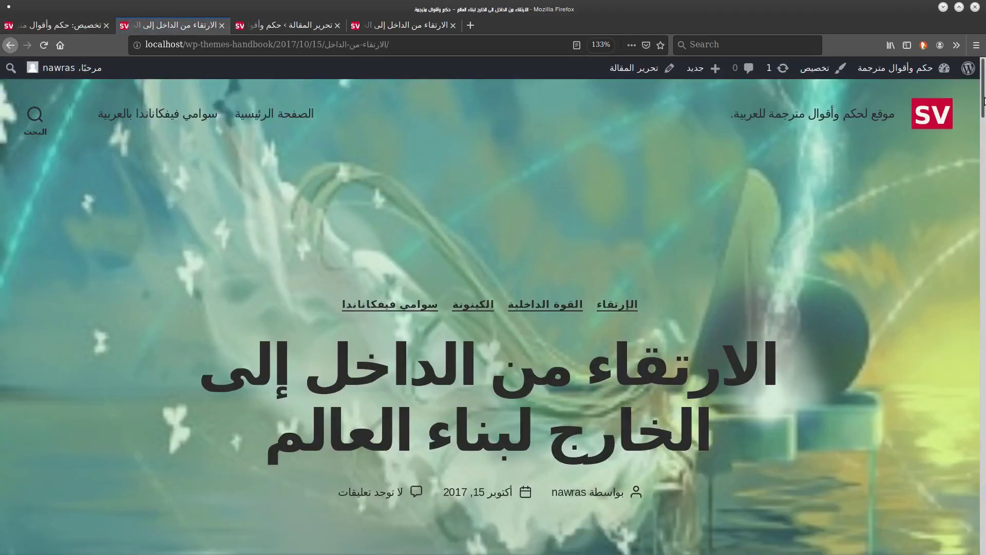
mouse_move(984, 101)
mouse_down()
mouse_move(984, 151)
mouse_move(985, 119)
mouse_up()
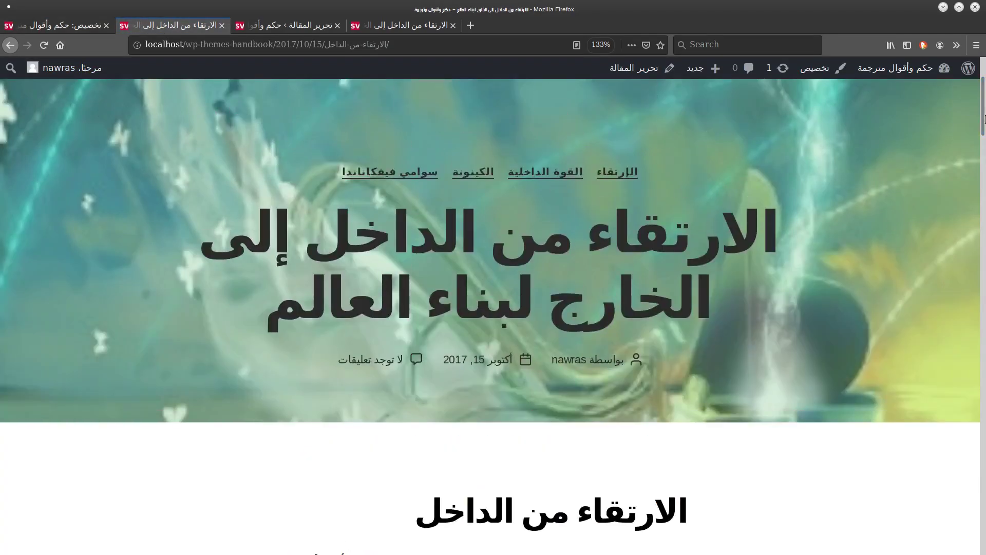
Lower the cover overlay opacity (شفافية الغطاء) to about a fifth of its range, publish it, and reload the live post
click(78, 26)
click(934, 454)
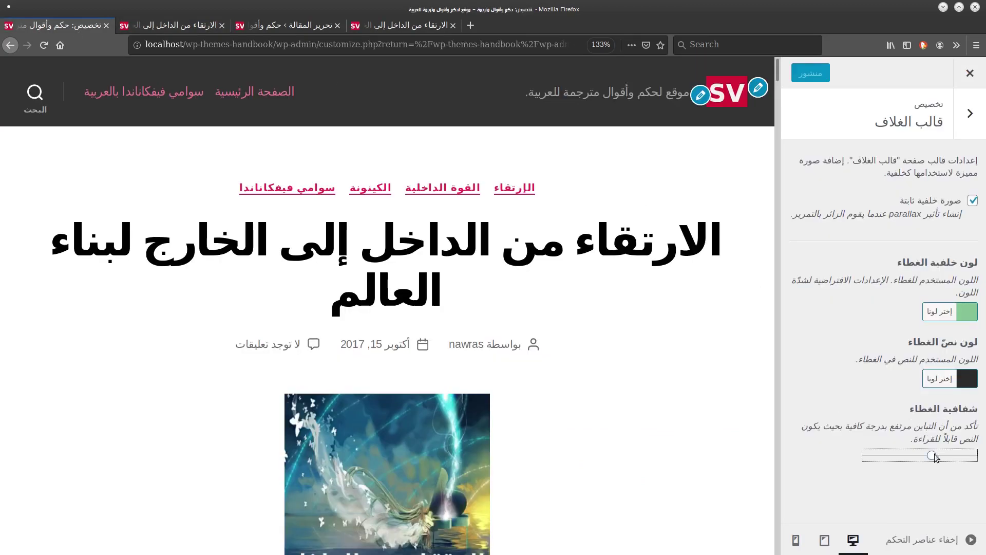
click(828, 80)
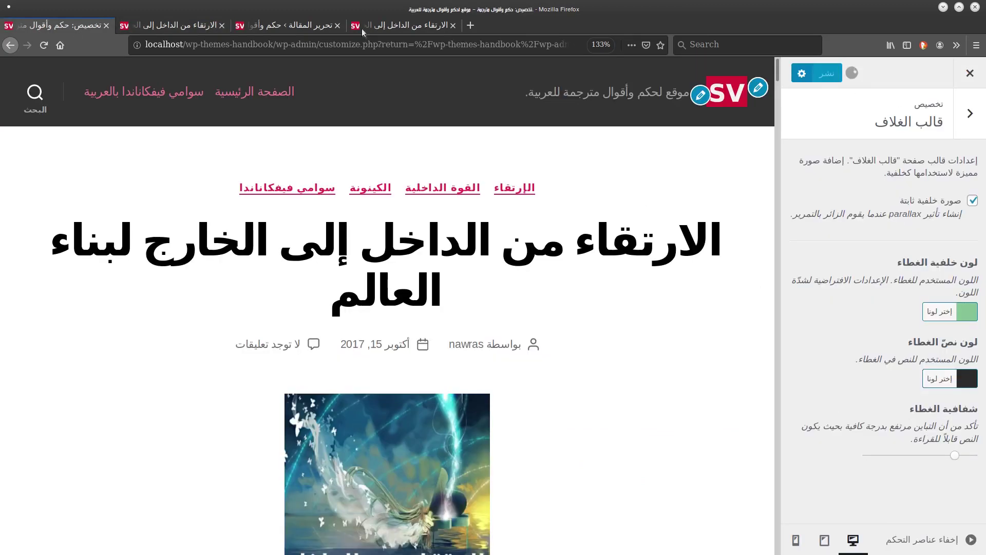
click(174, 25)
key(F5)
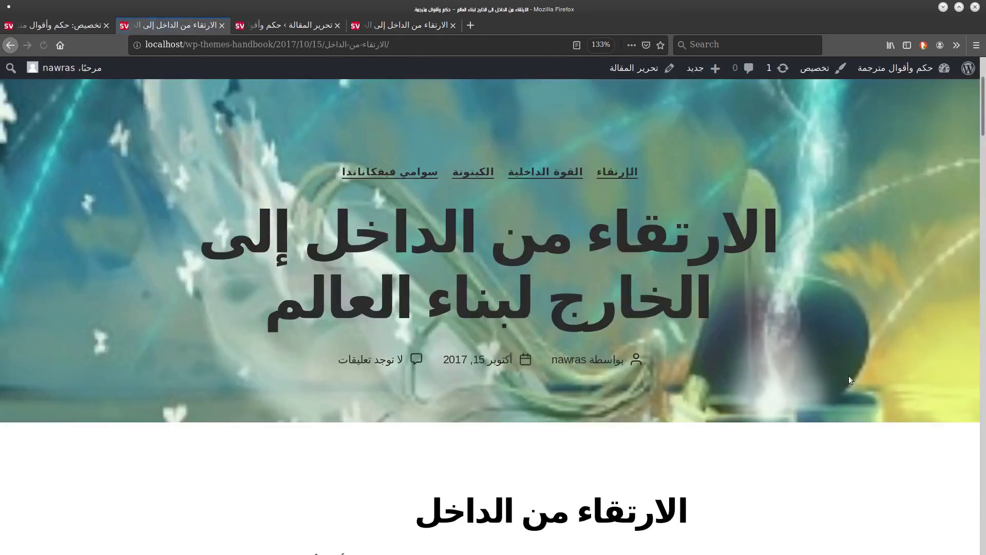
Examine how the post's cover image, overlay and title text behave while scrolling, and compare with the Customizer's Cover Template settings
scroll(978, 128, up, 3)
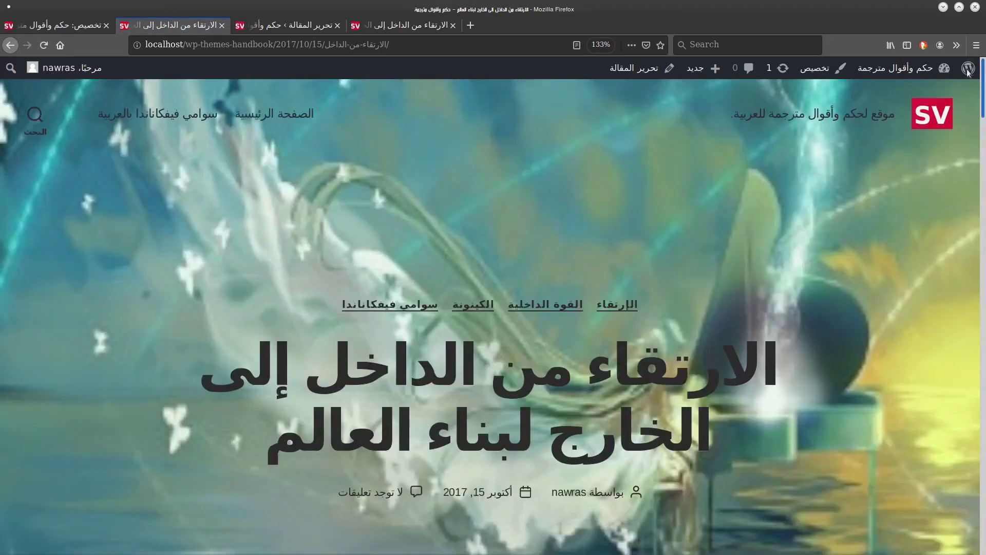
scroll(974, 95, down, 5)
scroll(978, 113, up, 5)
scroll(981, 128, down, 3)
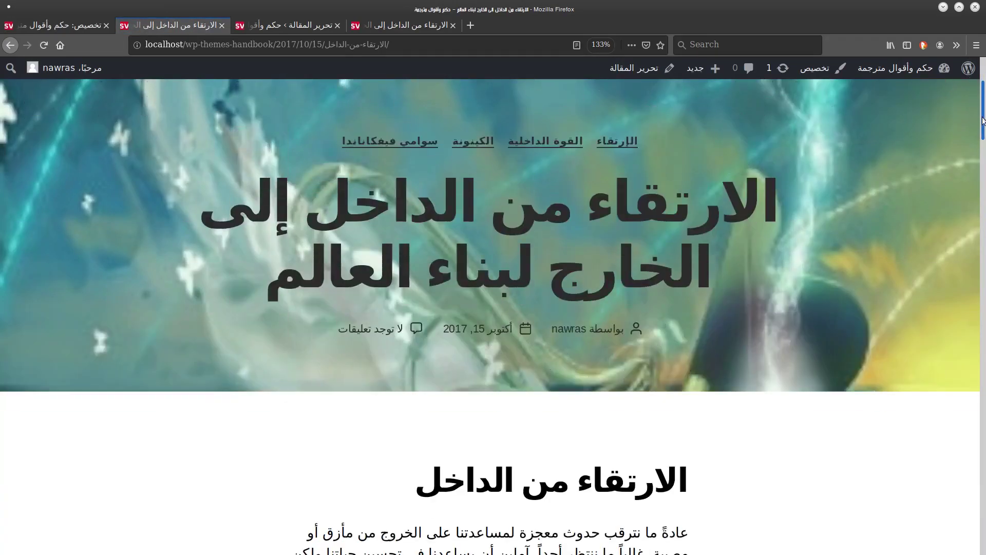
scroll(984, 144, up, 1)
scroll(984, 144, down, 5)
scroll(976, 62, up, 6)
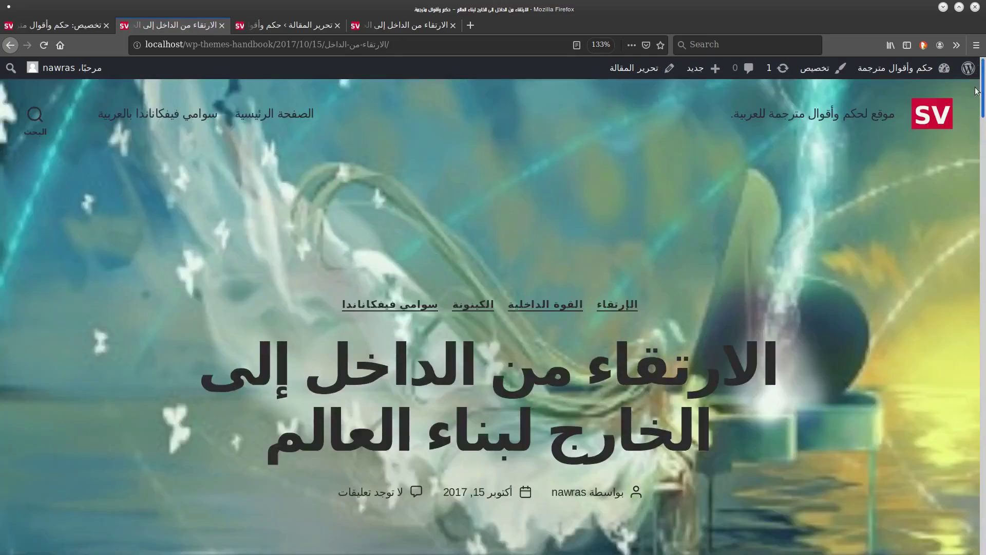
scroll(977, 91, down, 2)
scroll(977, 97, up, 3)
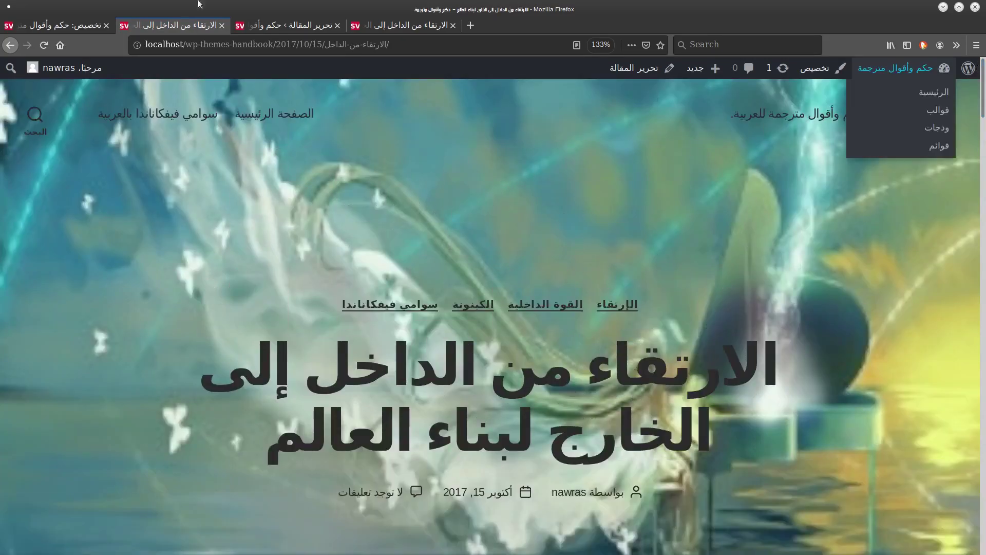
click(55, 29)
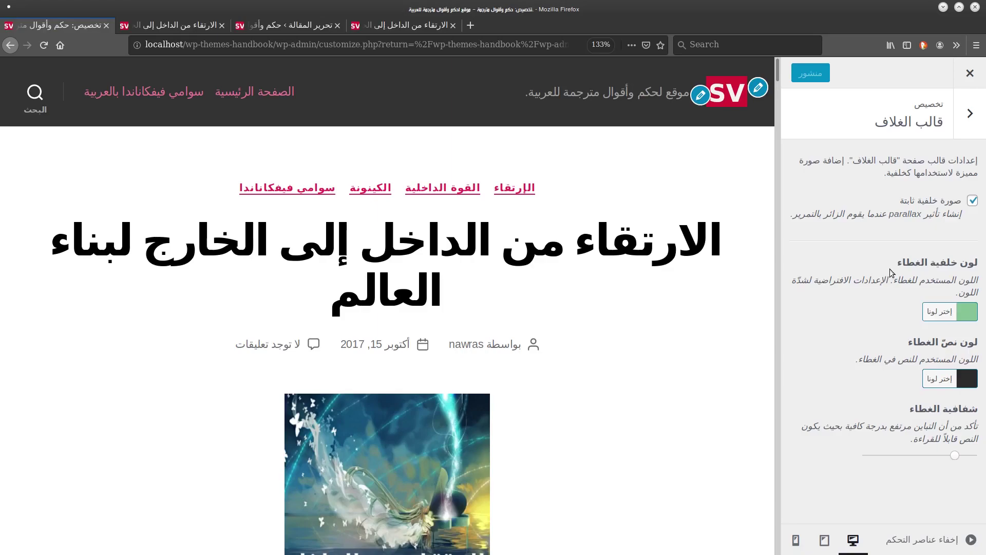
click(186, 24)
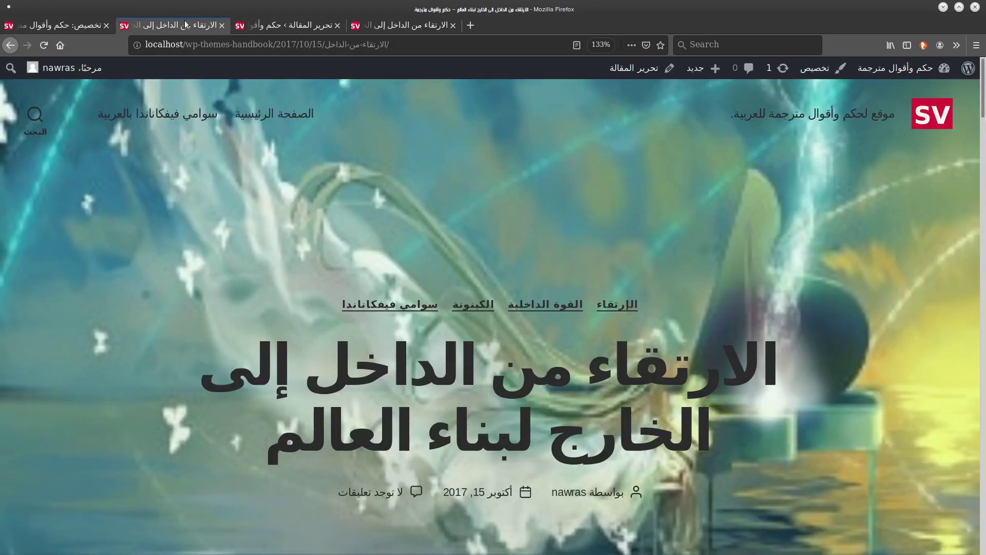
Go to the site's home page, open the post سر الإنجازات العظيمة برأي فيفكاناندا, and look over its layout
click(928, 121)
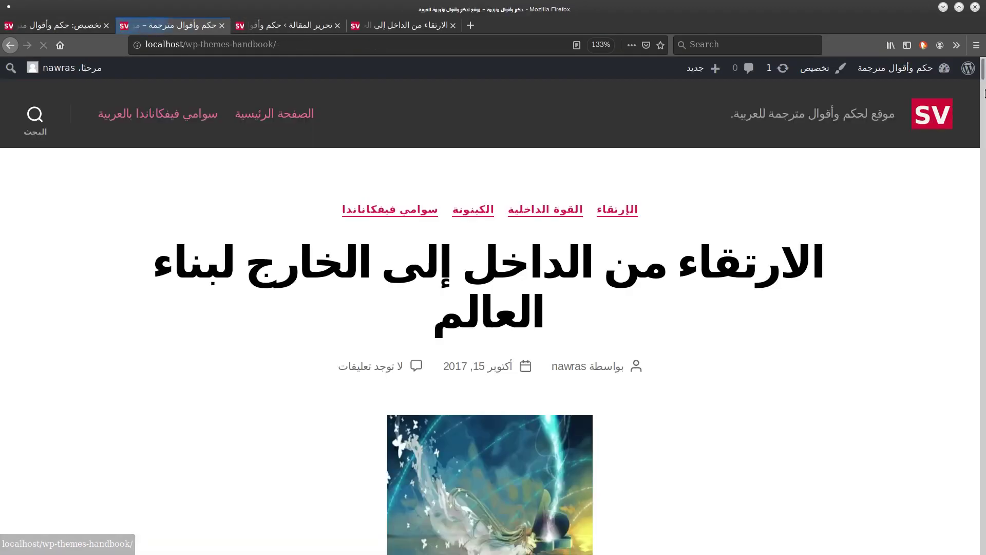
scroll(982, 159, down, 5)
scroll(582, 164, up, 3)
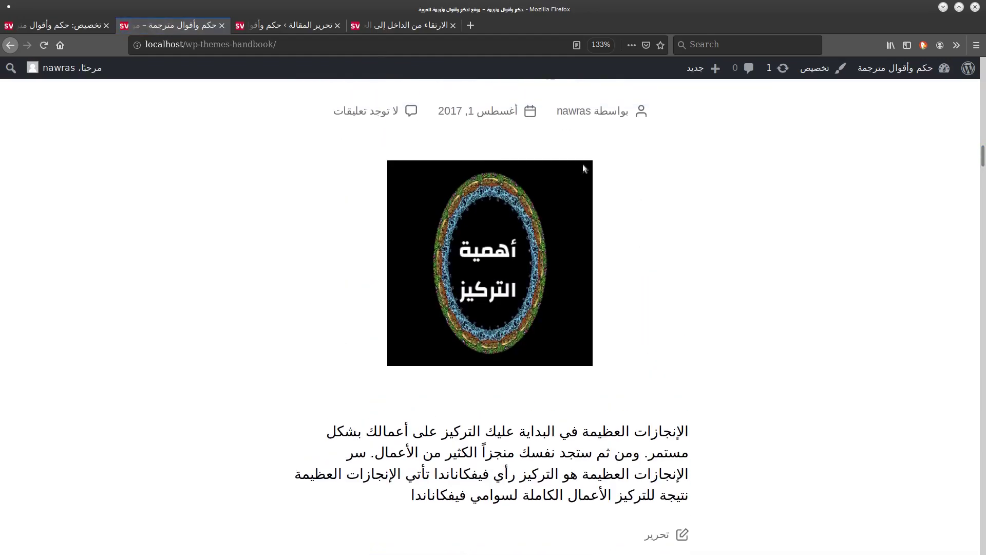
click(577, 162)
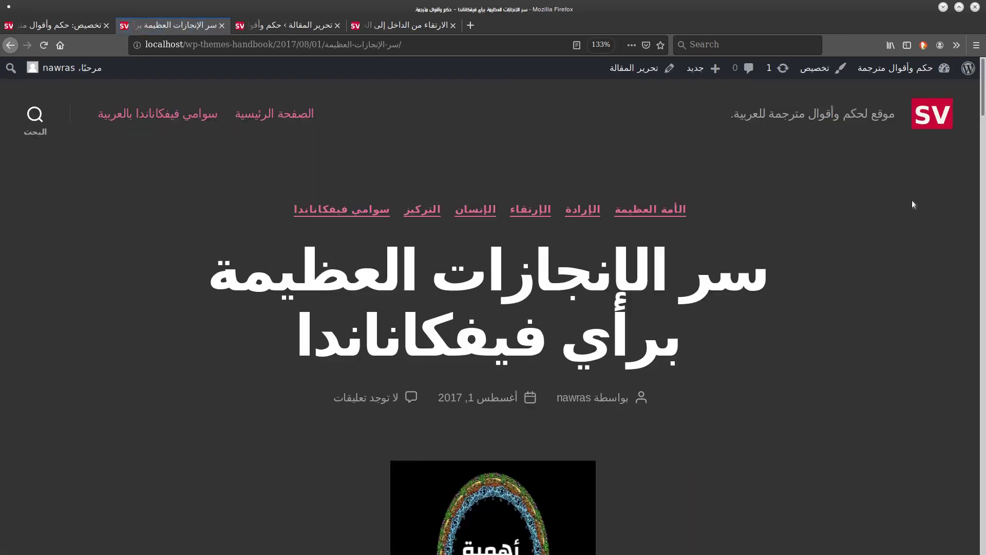
scroll(449, 296, down, 6)
scroll(449, 297, up, 6)
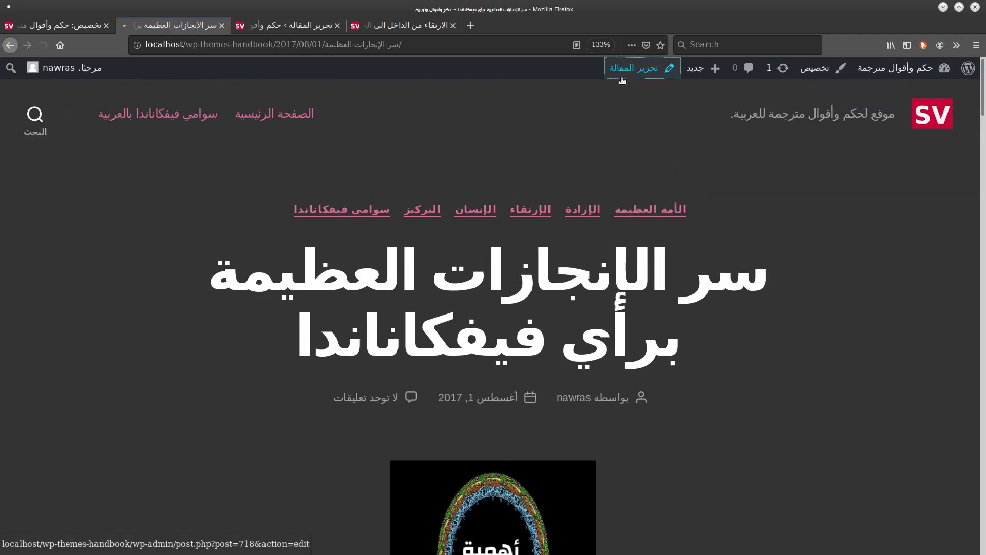
Edit this post, set its template to full width (قالب بالعرض الكامل) in the post attributes, and update it
click(636, 68)
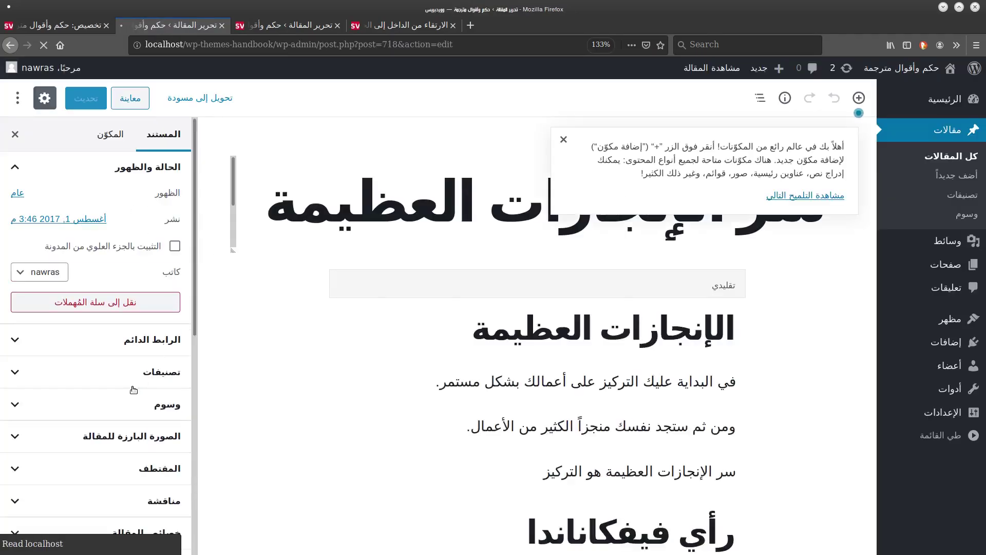
click(191, 232)
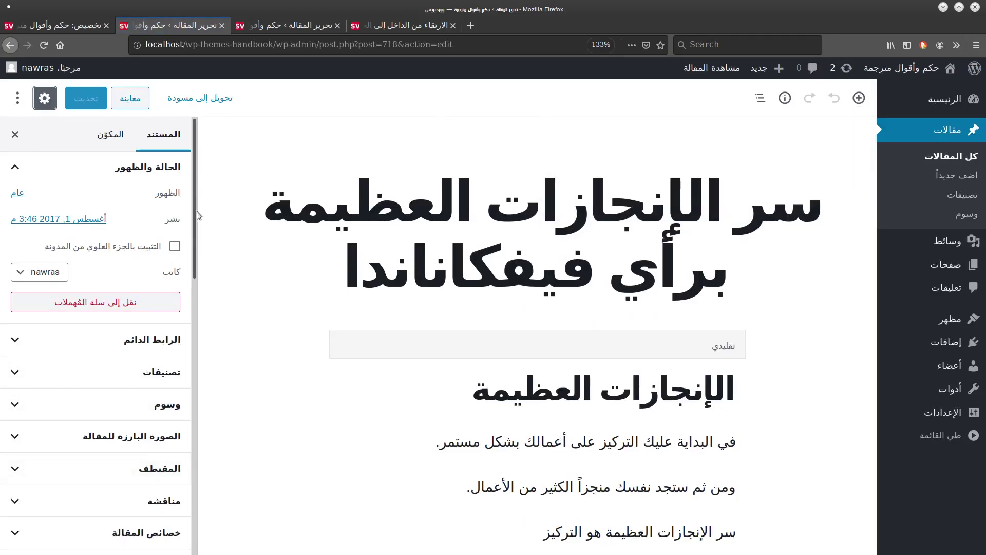
scroll(195, 220, down, 4)
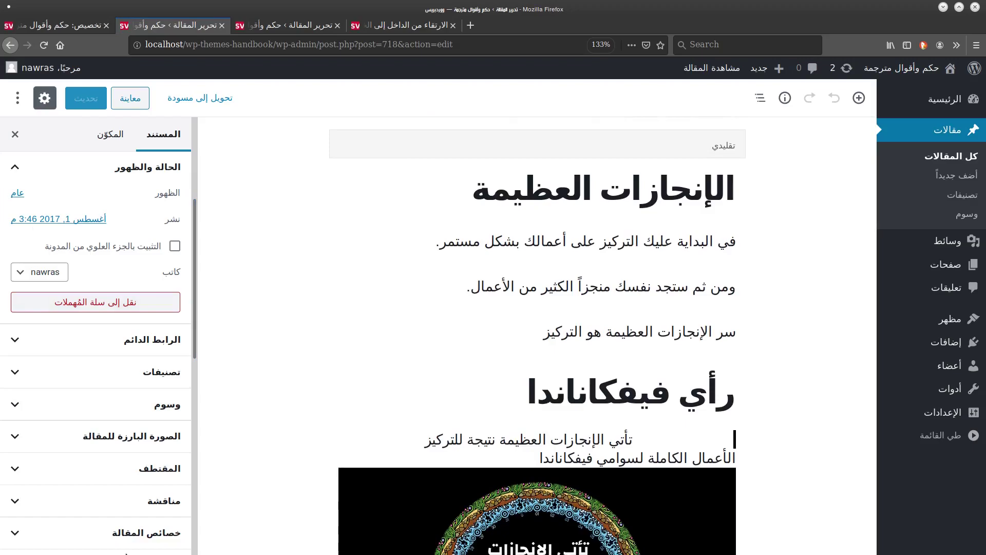
click(146, 532)
click(139, 527)
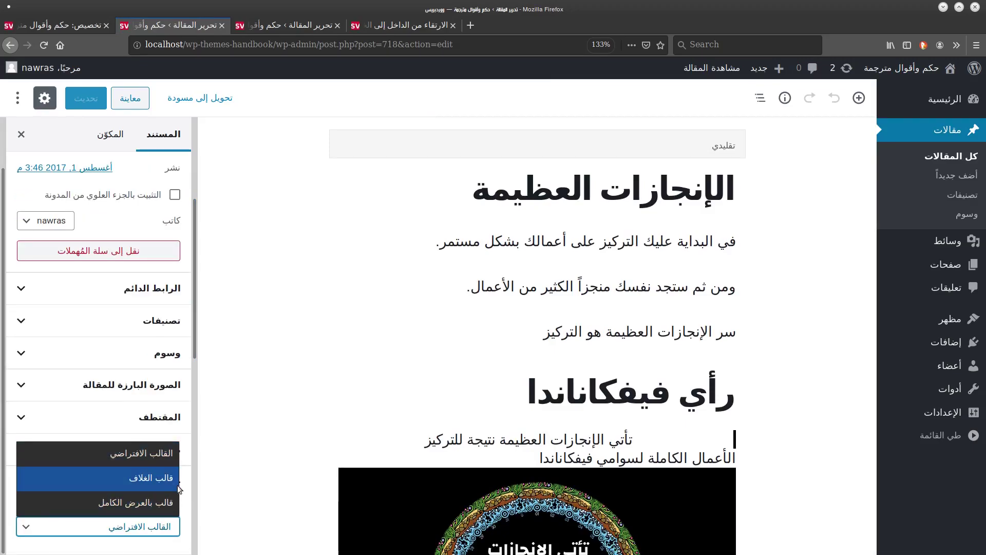
click(168, 508)
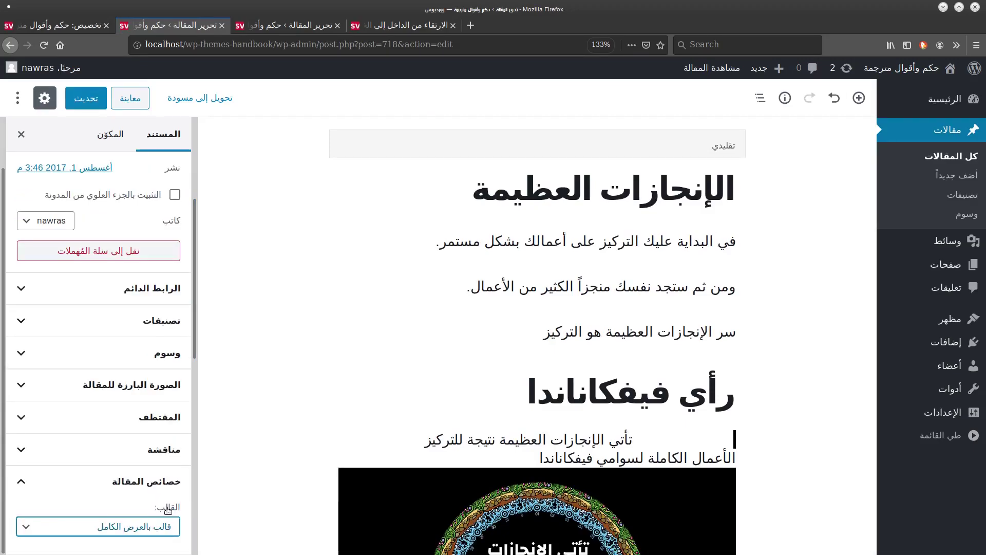
click(81, 100)
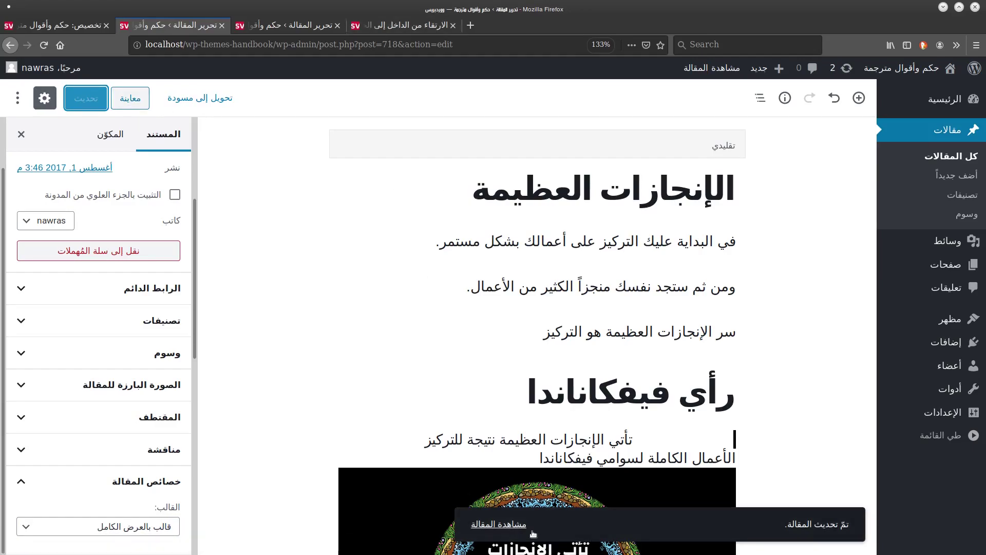
View the updated post in a new browser tab and examine its full-width content layout
ctrl+click(513, 524)
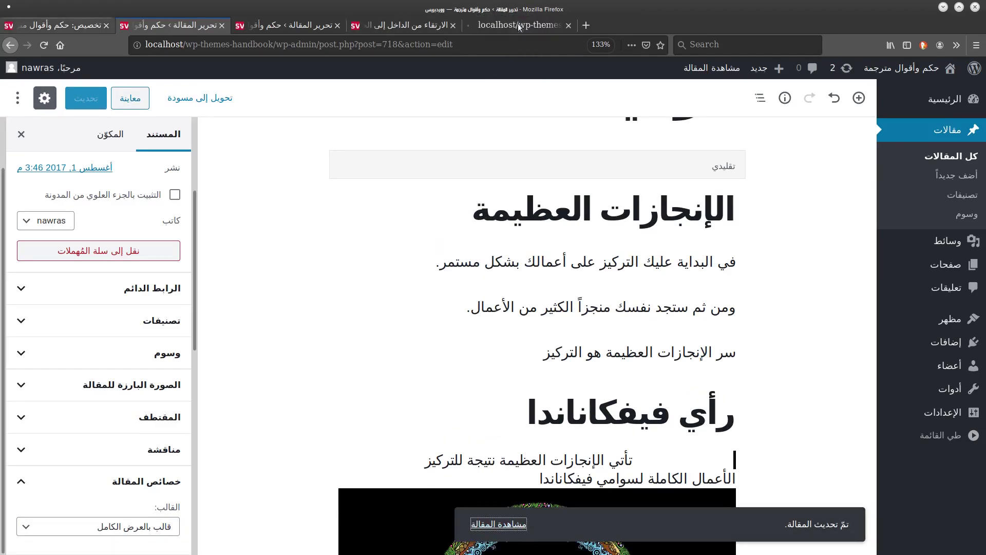
click(518, 26)
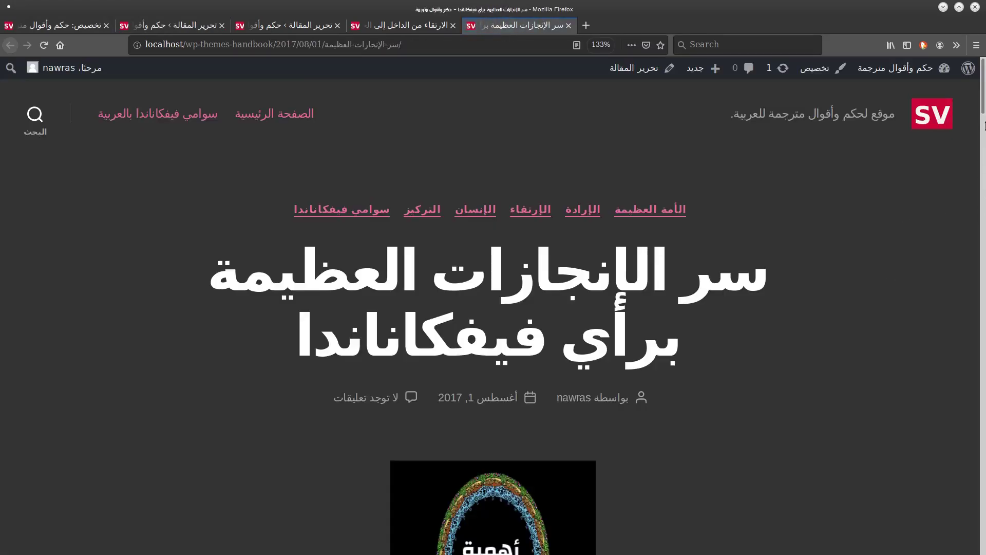
scroll(985, 125, down, 15)
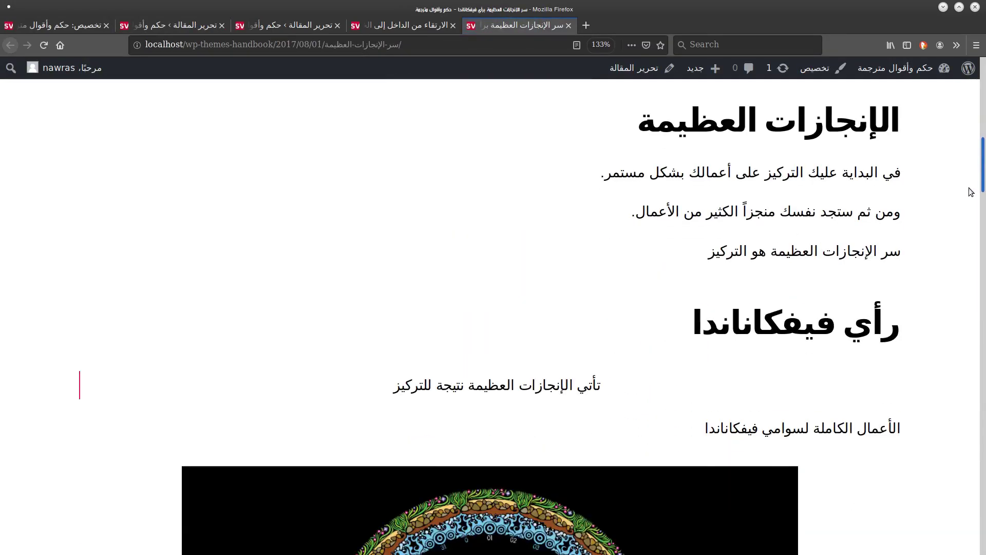
scroll(971, 191, up, 3)
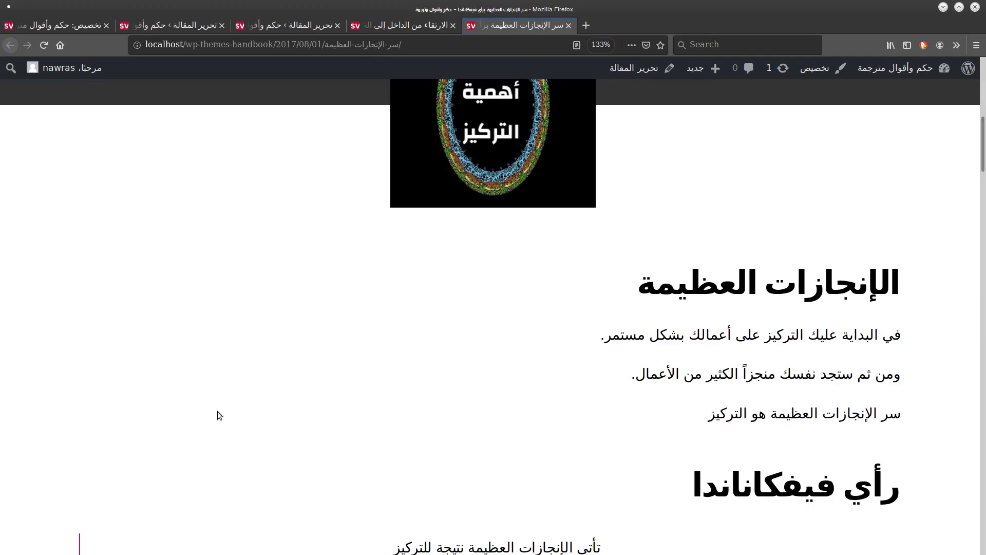
mouse_move(984, 151)
mouse_down()
mouse_move(954, 272)
mouse_move(971, 161)
mouse_up()
scroll(971, 161, up, 6)
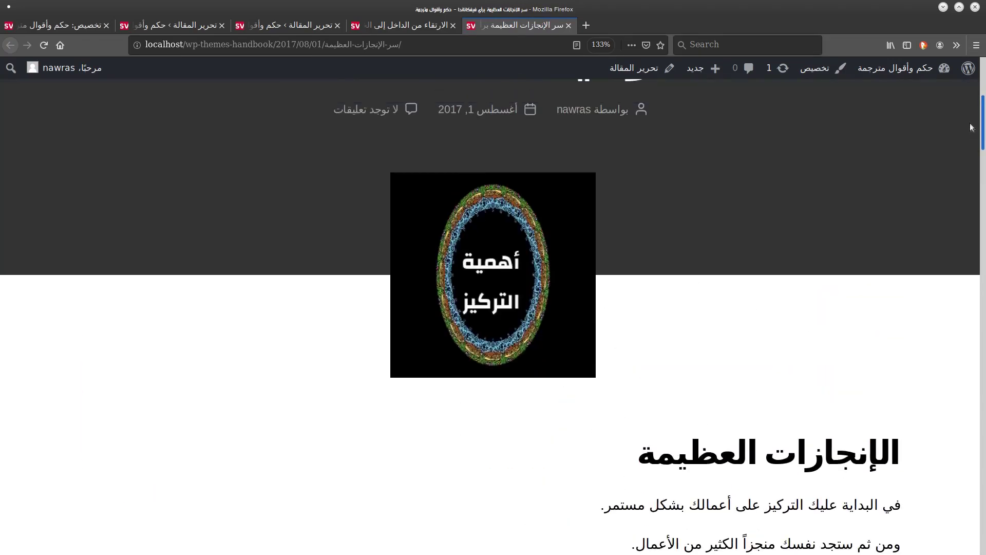
Return to the post using the Cover Template and examine its content width for comparison
click(389, 27)
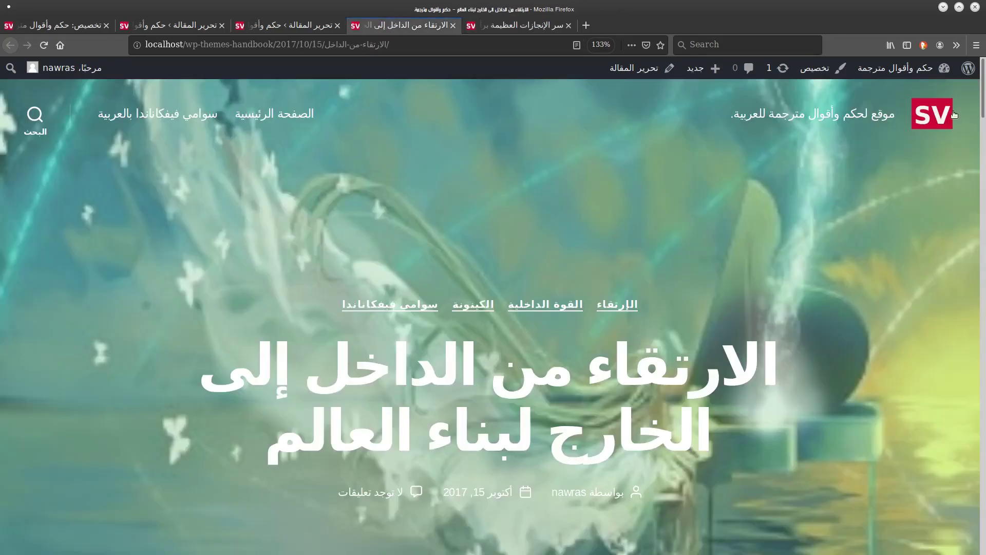
scroll(519, 172, down, 10)
scroll(519, 172, up, 2)
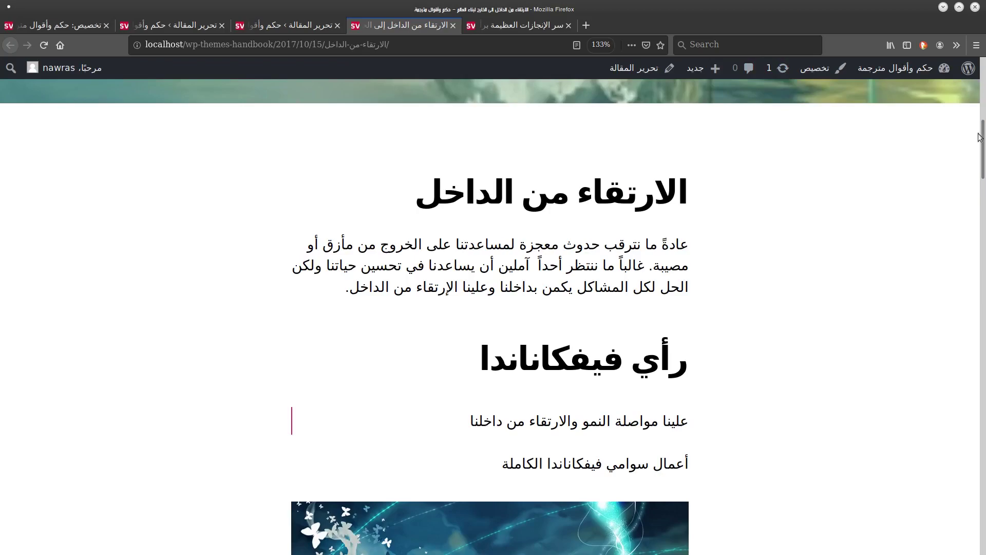
drag(982, 139, 971, 168)
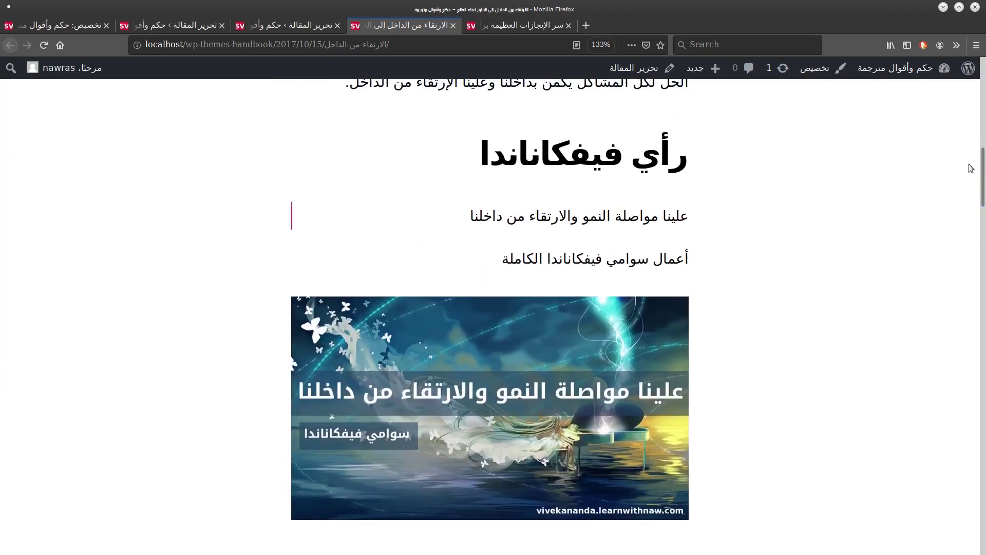
Return to the Customizer and leave the Cover Template settings for the main list of sections
drag(642, 90, 174, 26)
click(85, 24)
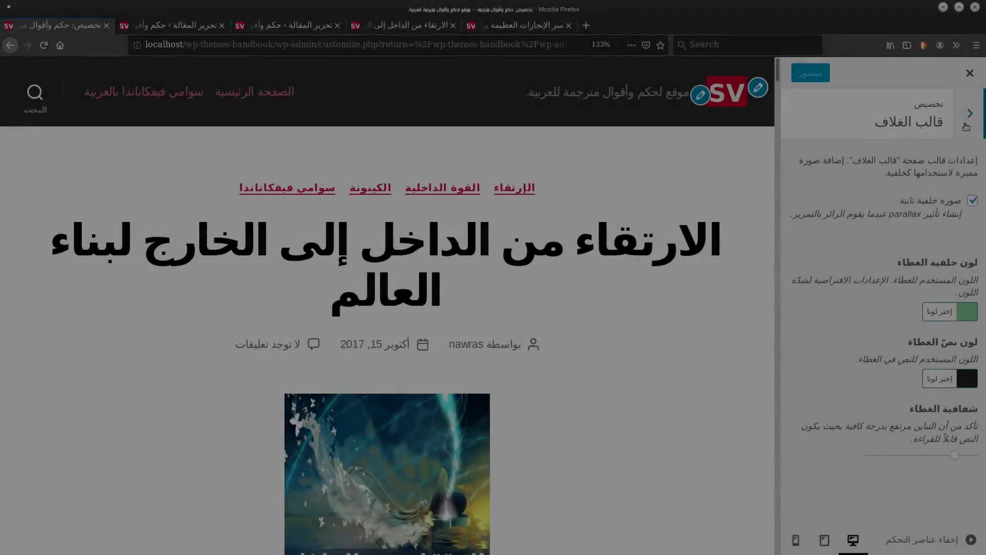
click(966, 126)
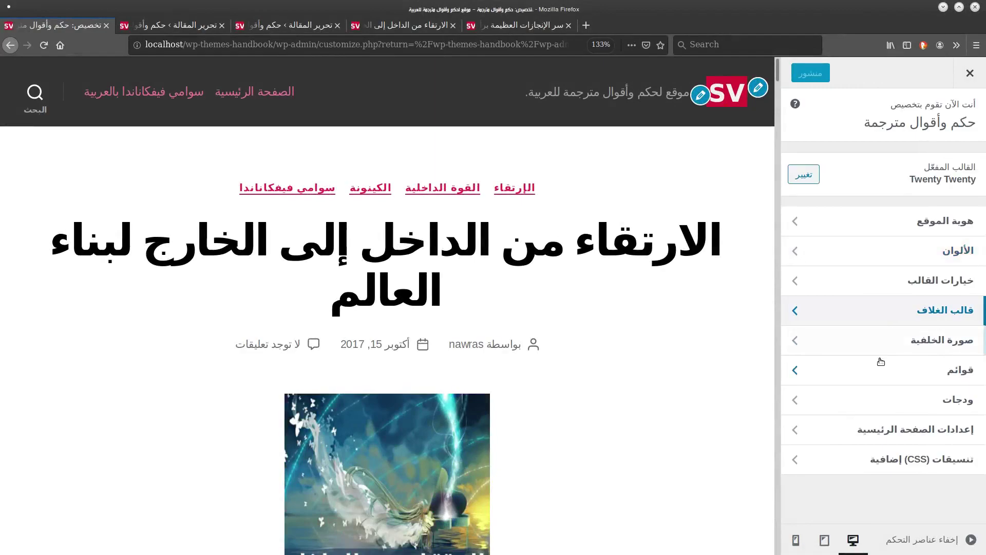
Set the site's background image to the نتيجة التقدم مؤكّدة picture from the media library
click(865, 401)
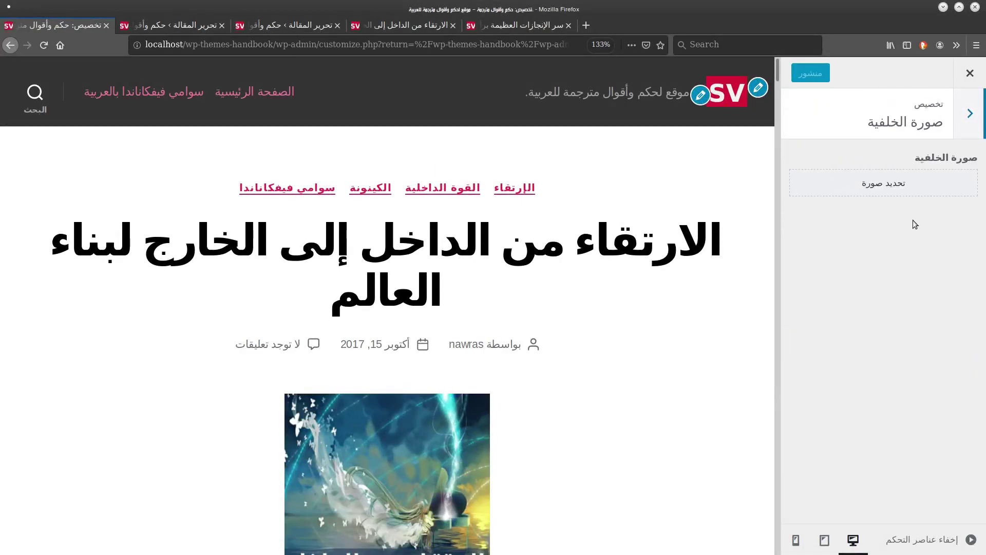
click(927, 194)
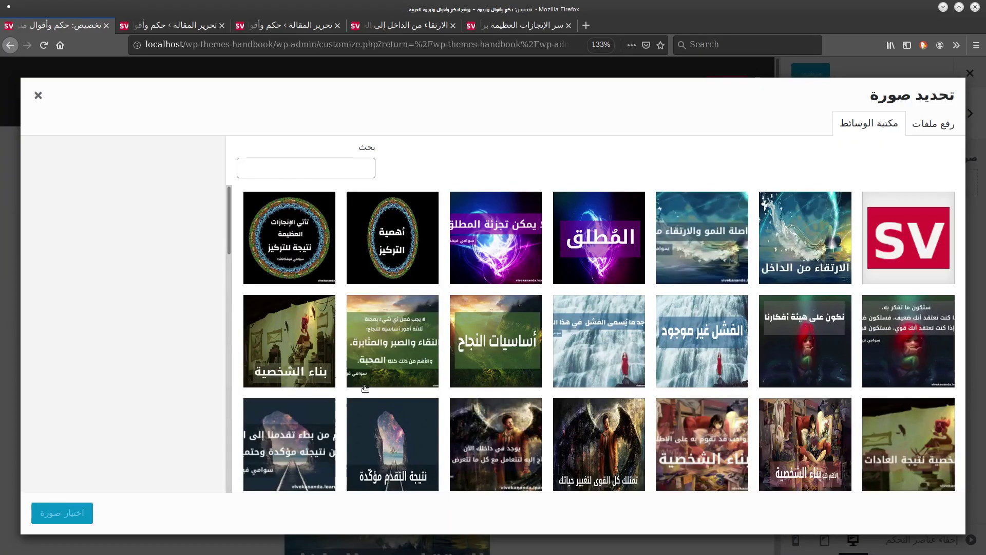
click(371, 449)
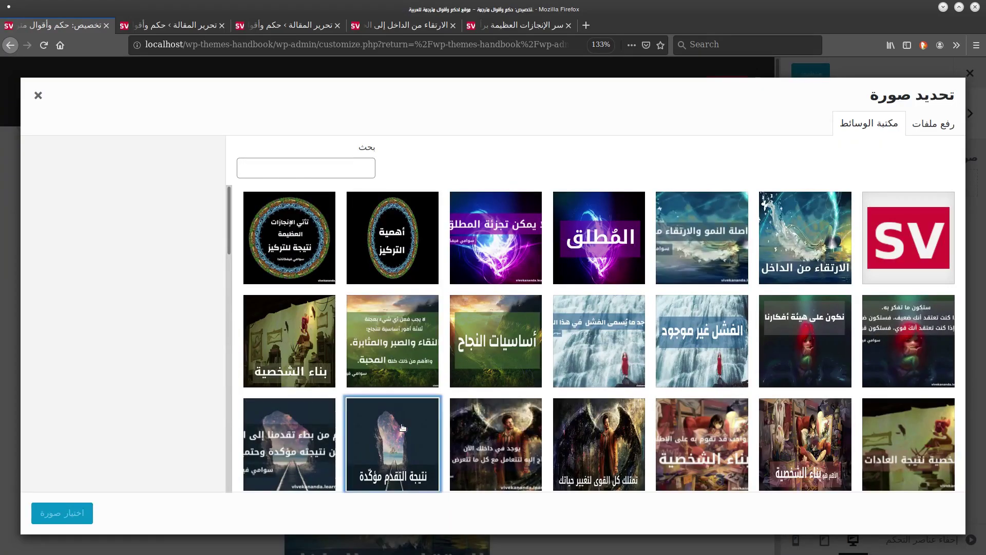
click(56, 514)
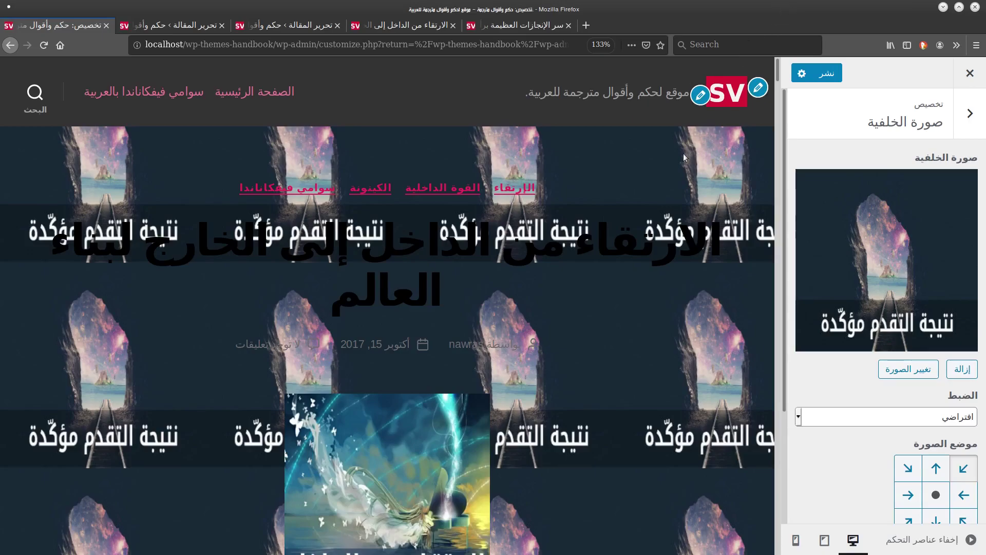
Set the background image preset to fill the screen (املأ الشاشة) and examine it further down the preview
scroll(787, 108, down, 3)
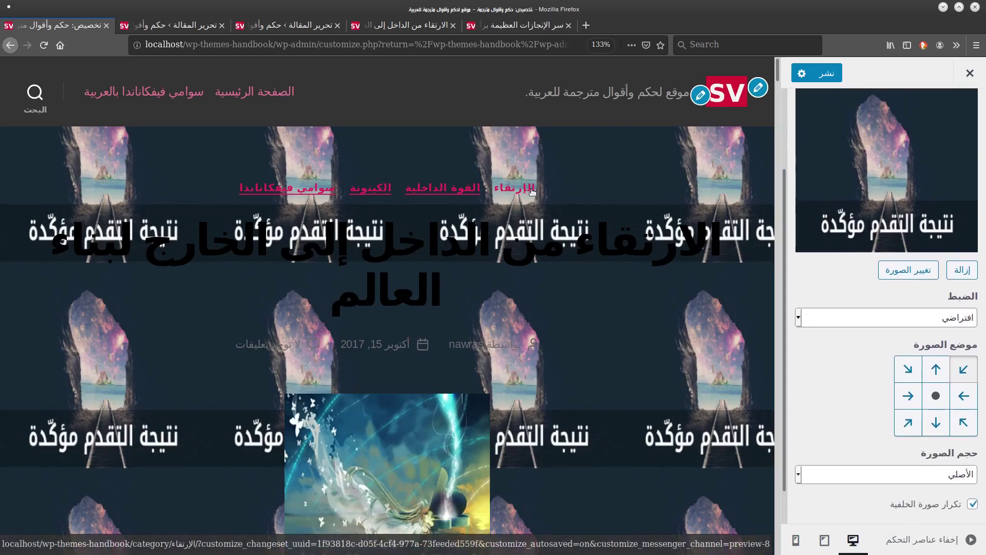
click(852, 318)
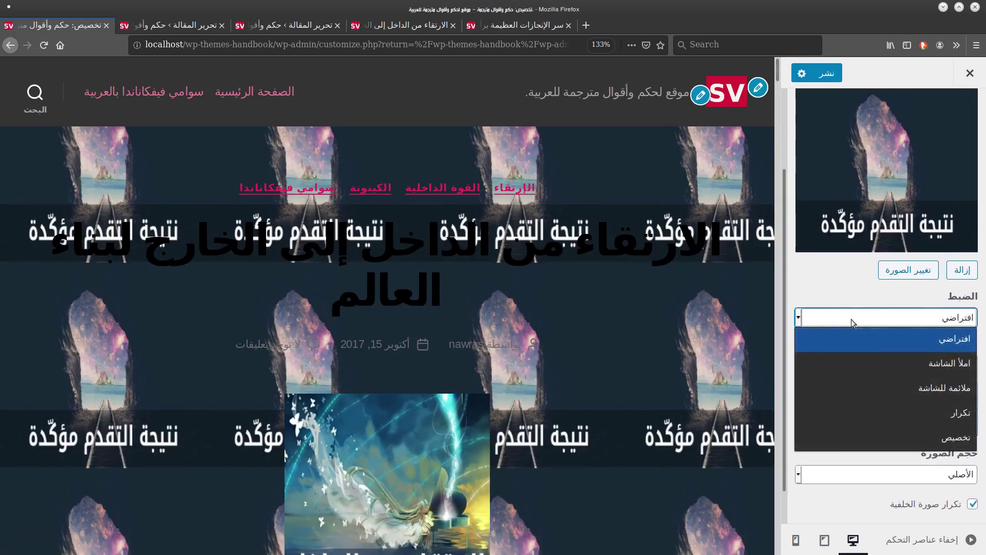
click(905, 361)
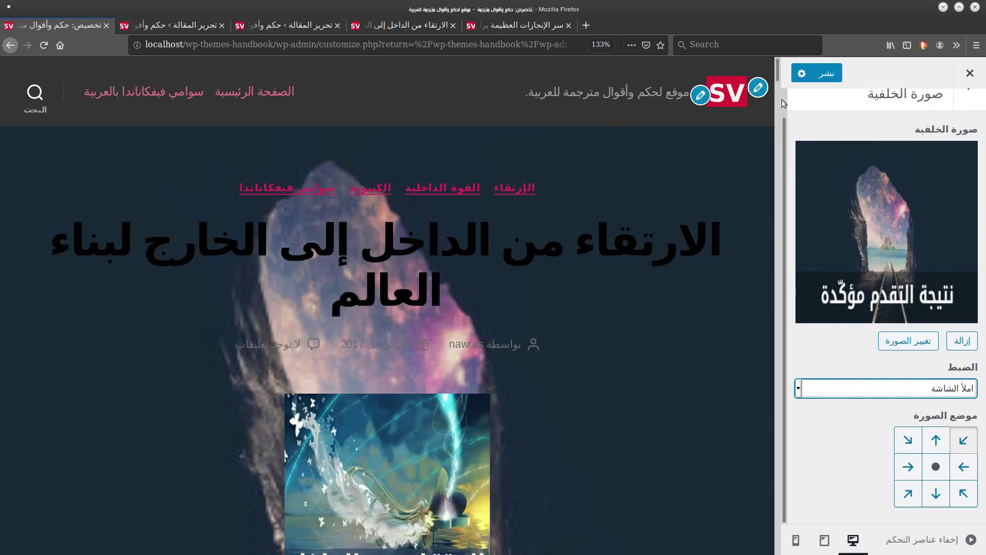
drag(775, 72, 777, 312)
Try the fit-to-screen (ملائمة للشاشة) and repeat (تكرار) presets for the background image
click(902, 388)
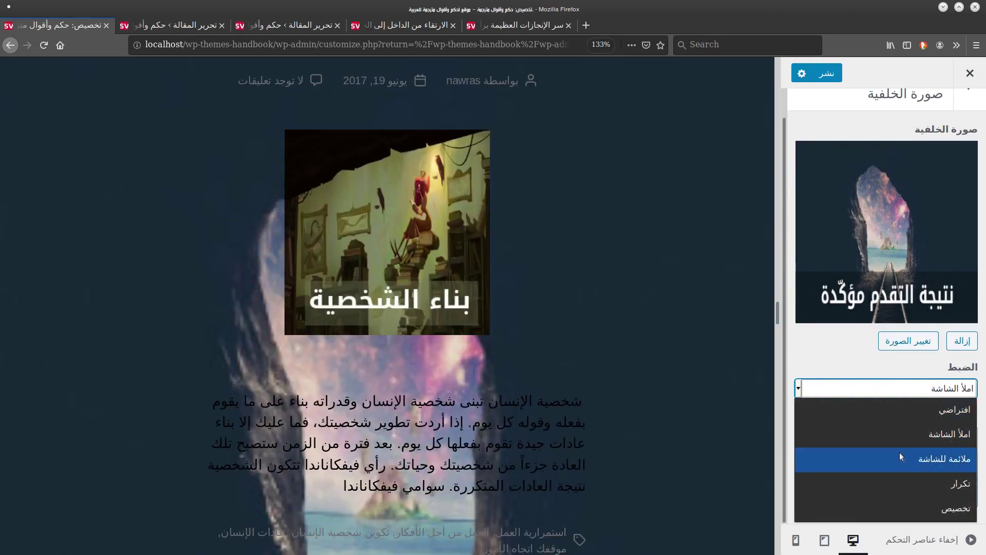
click(900, 453)
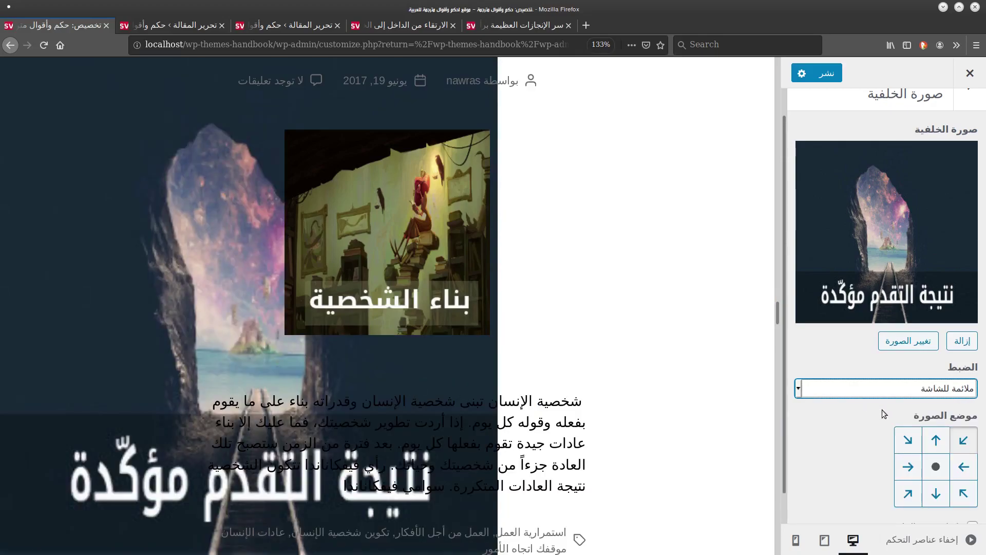
click(900, 392)
click(902, 478)
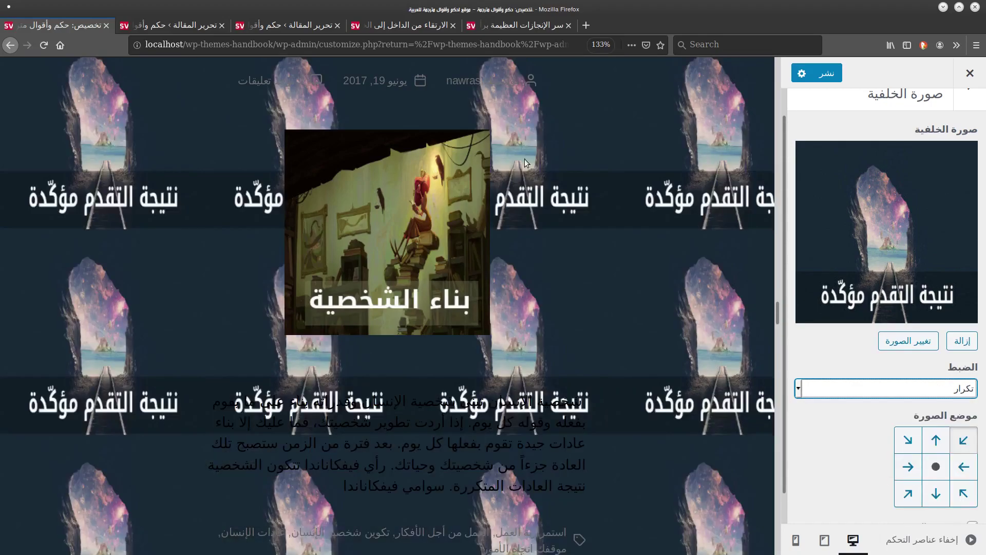
Set the background preset to custom (تخصيص) and the image size to fill the screen (املأ الشاشة)
click(861, 394)
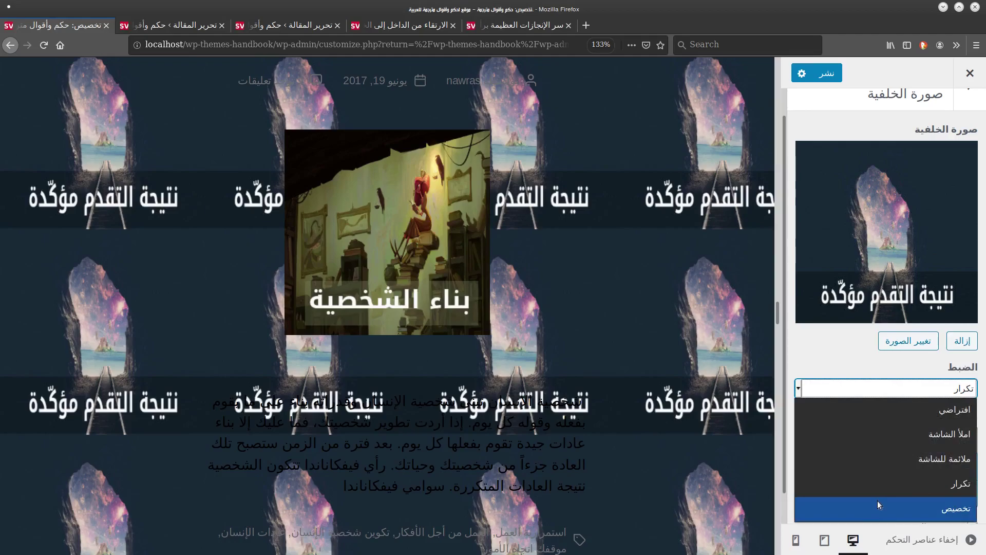
click(878, 505)
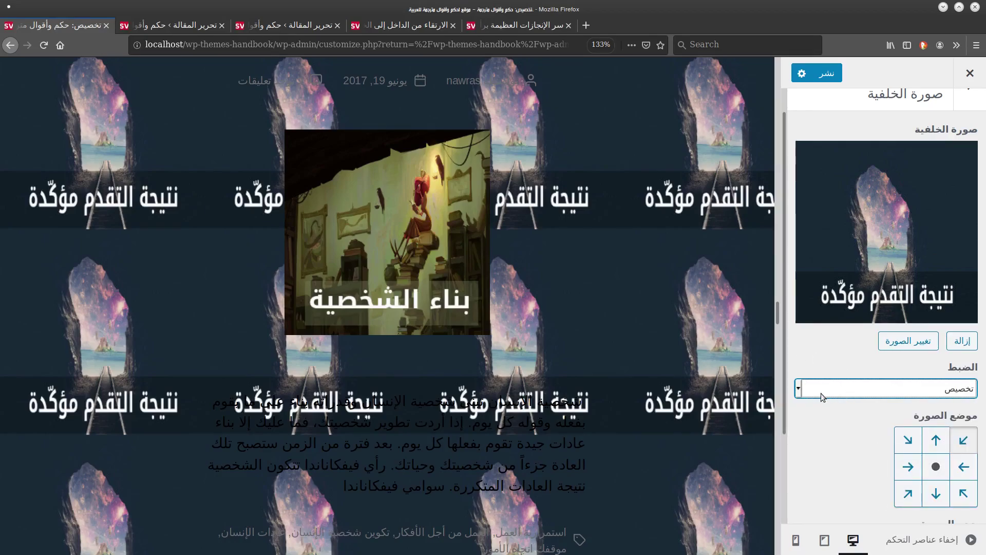
scroll(899, 437, down, 3)
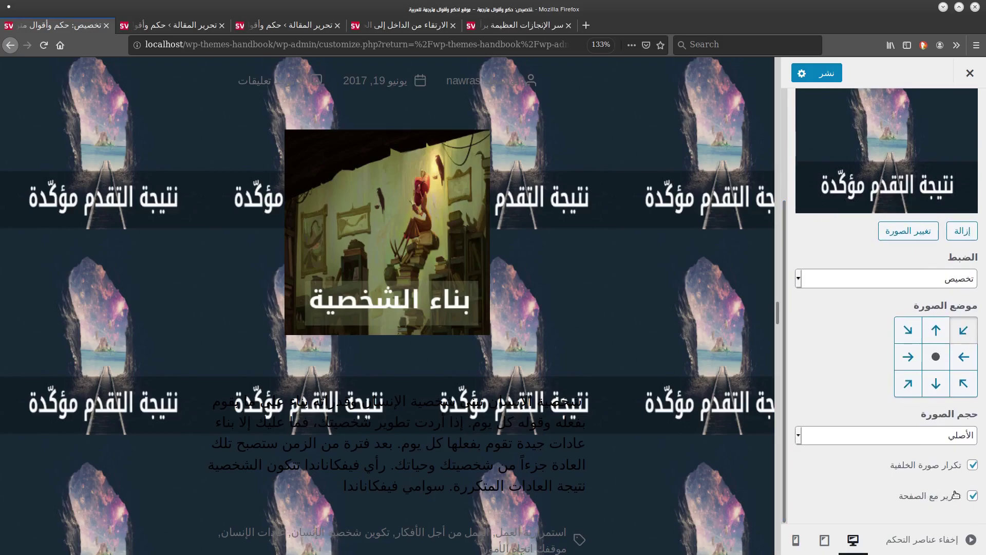
click(897, 437)
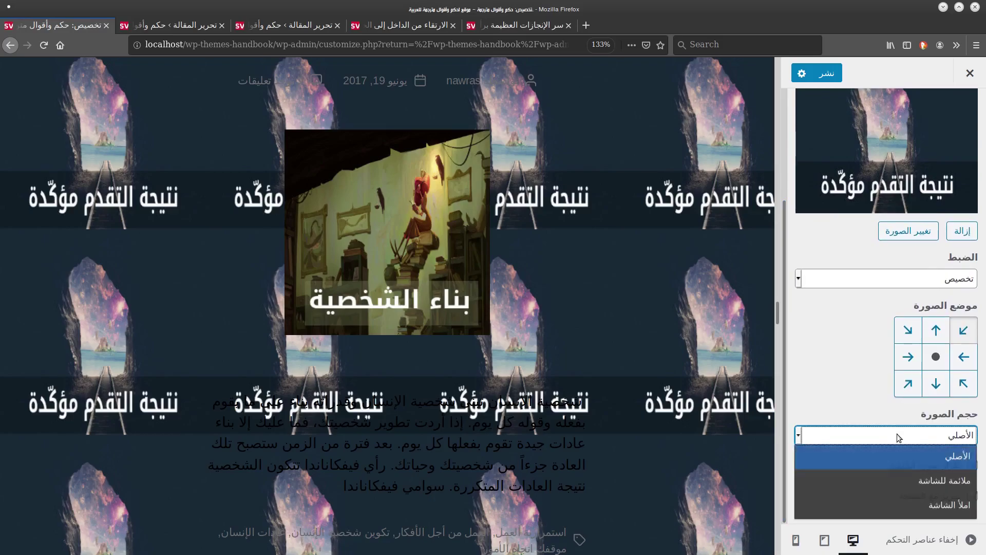
click(940, 506)
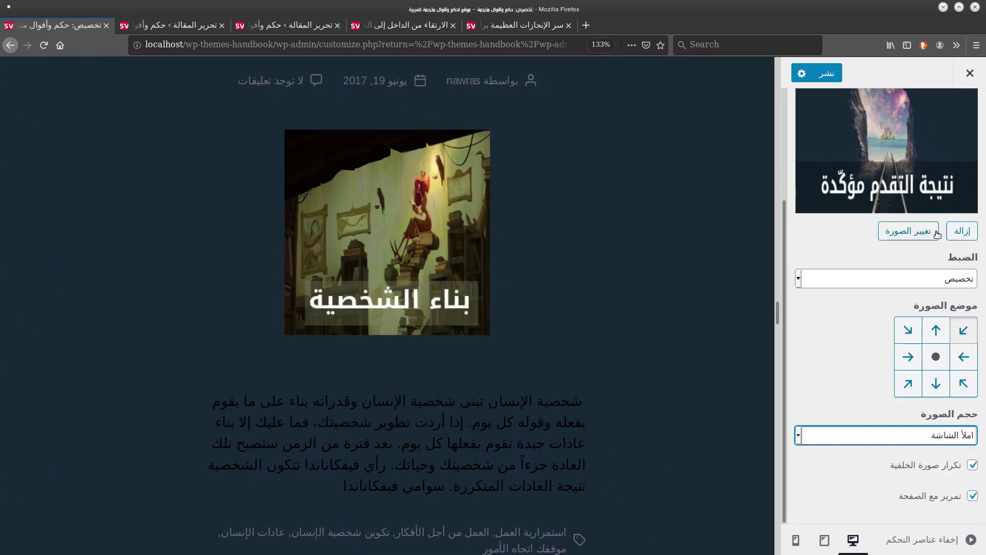
Return the background preset to fill the screen (املأ الشاشة) and view the start of the preview page
click(876, 280)
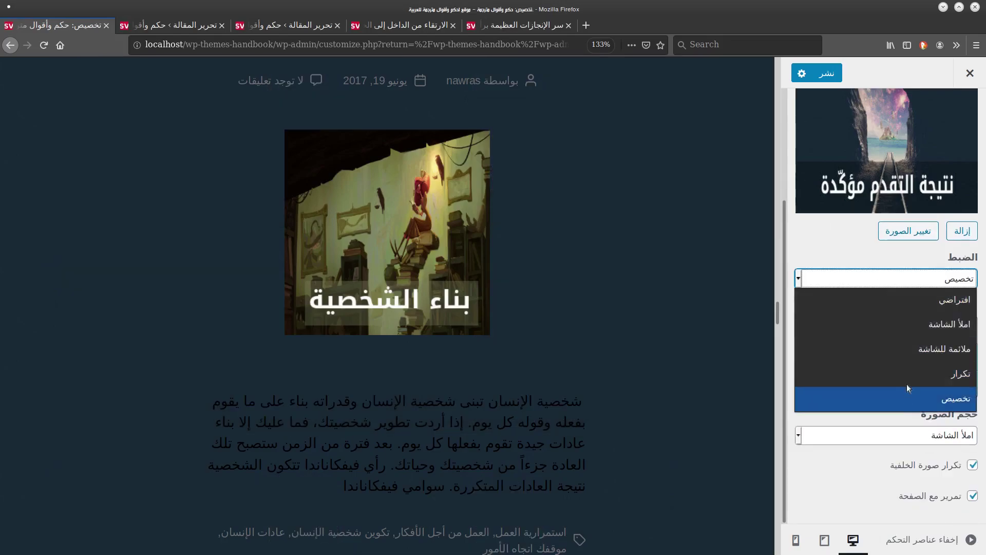
click(922, 323)
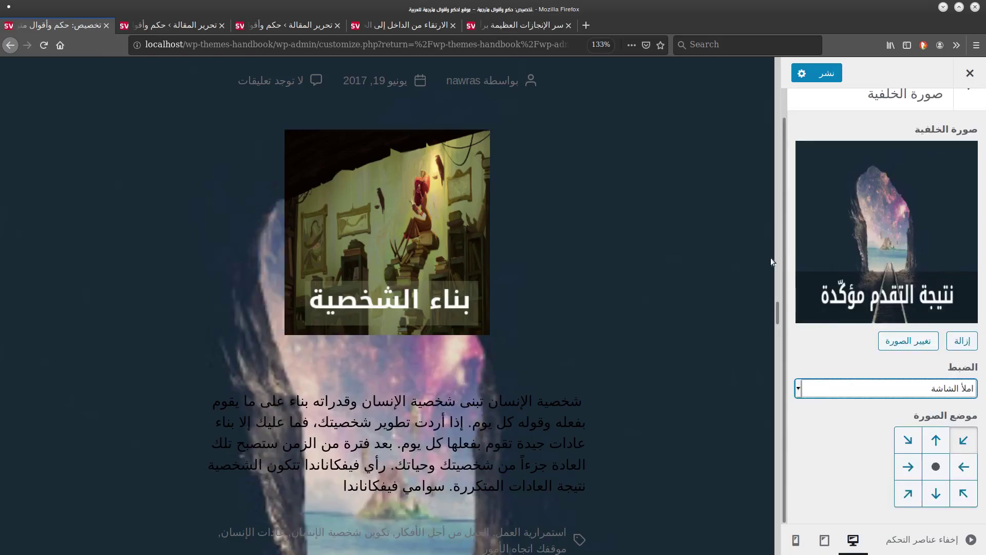
drag(777, 313, 744, 64)
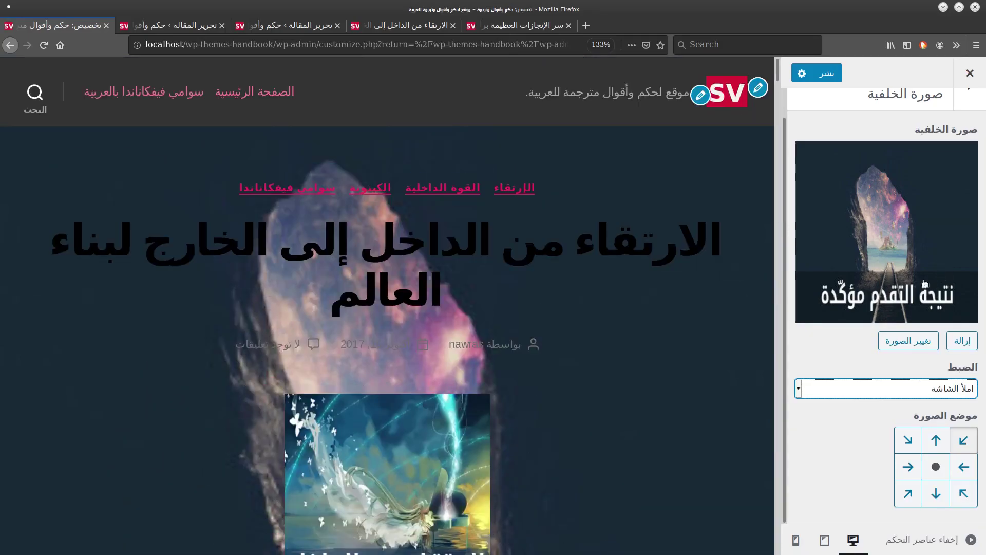
Remove the background image and go back to the Customizer's main list of sections
scroll(787, 150, up, 1)
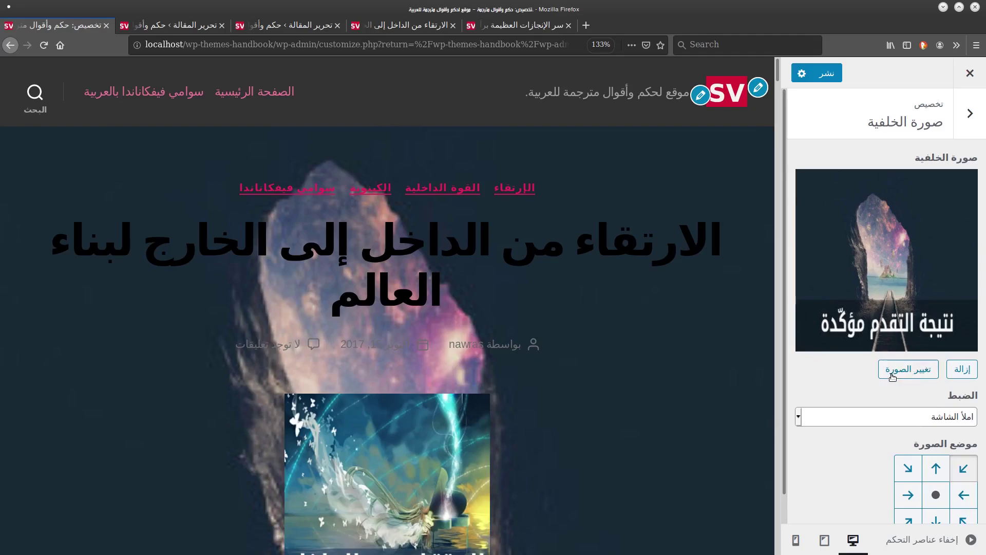
click(962, 374)
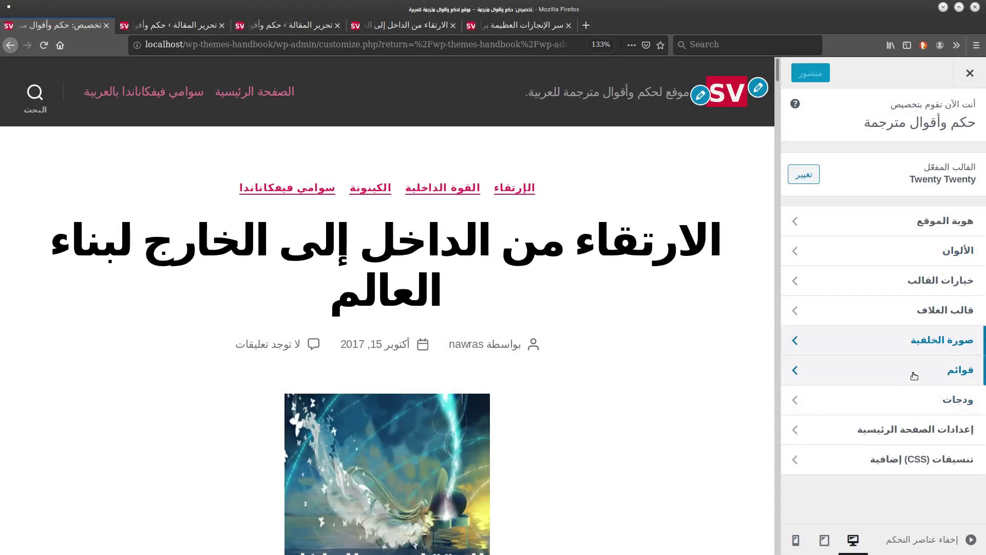
View the Customizer's menus section, open the admin menus page (قوائم) from the post editor, and examine Menu 1's items and display locations
click(917, 380)
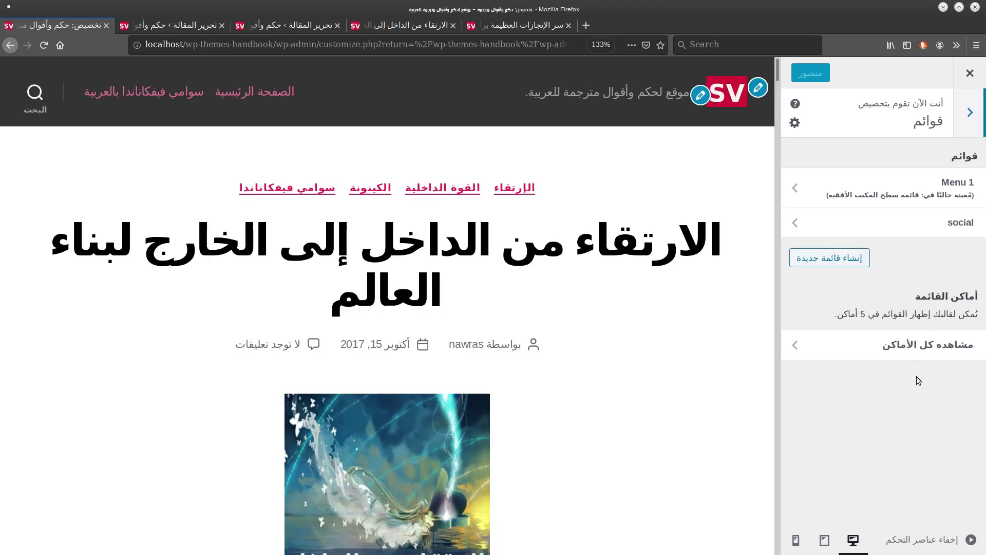
click(381, 27)
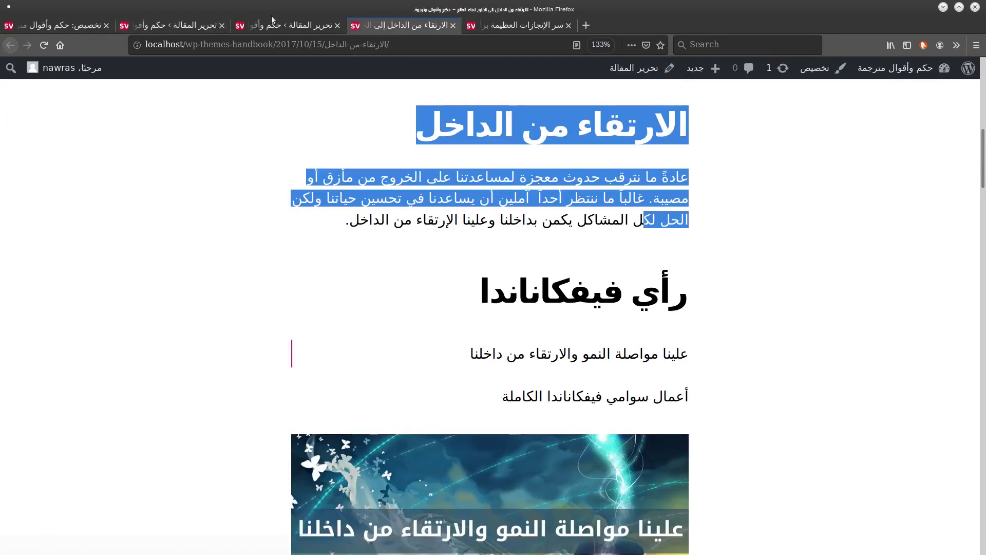
click(287, 25)
mouse_move(944, 321)
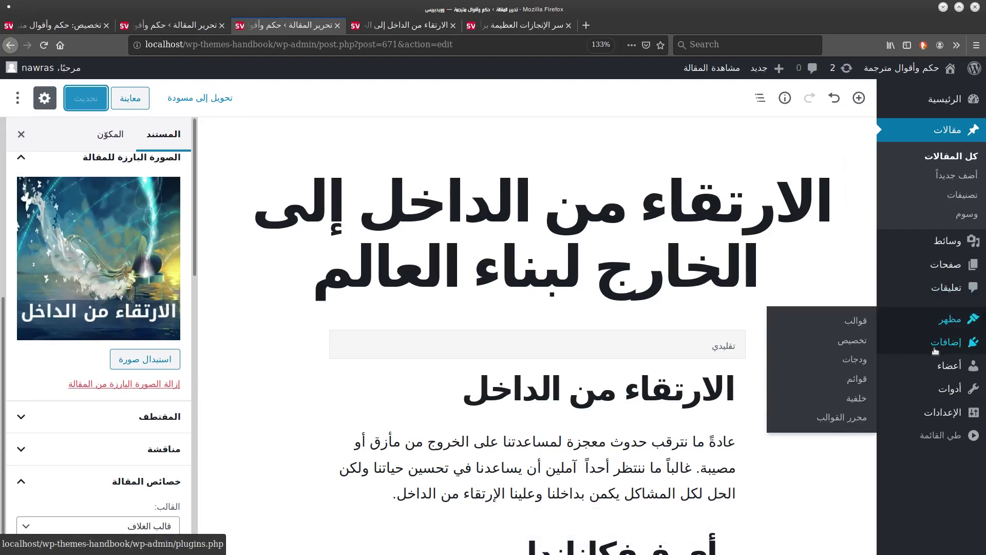
click(853, 380)
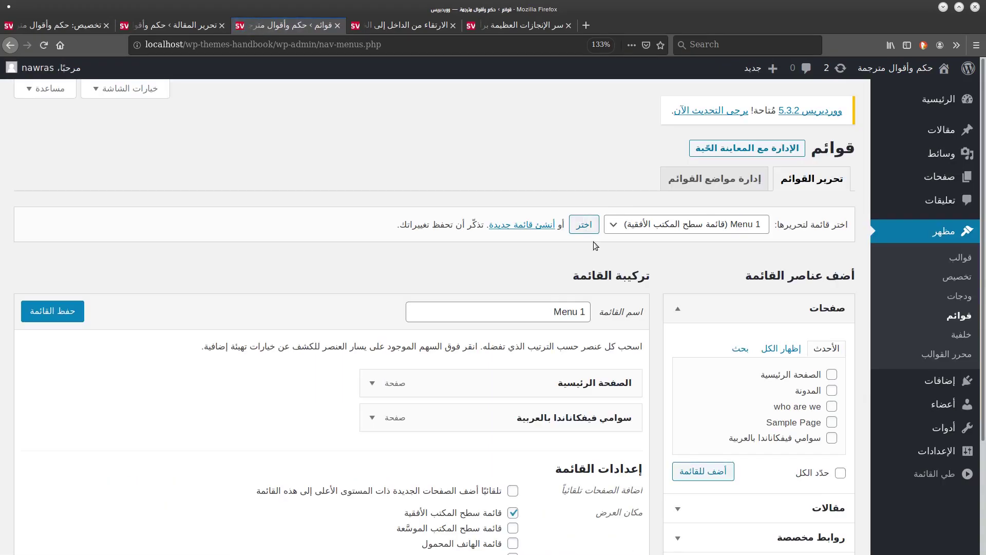
scroll(551, 264, down, 2)
scroll(551, 264, up, 2)
scroll(521, 375, down, 3)
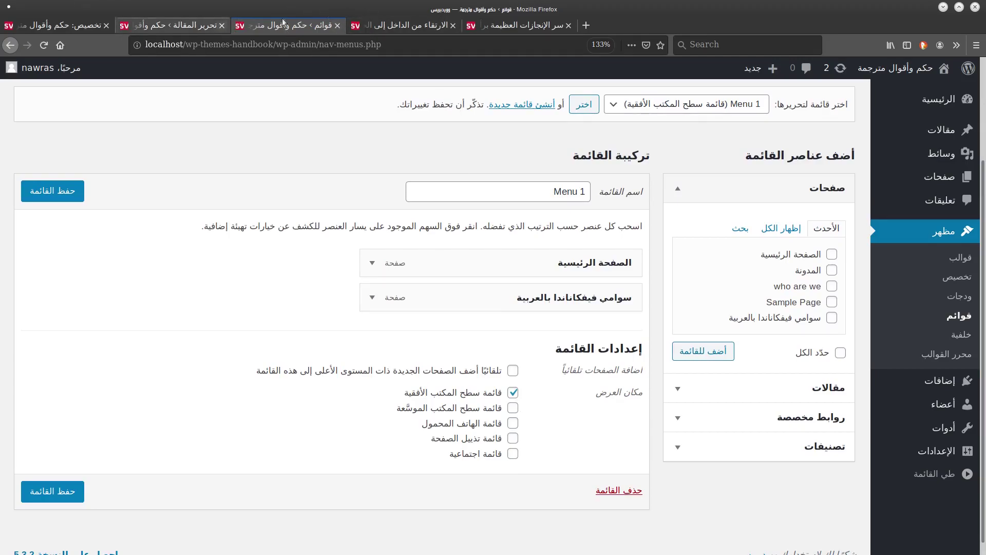
Place the menus page beside the Customizer, open the site's front page from the other post editor, and compare its header menu with Menu 1
click(51, 26)
drag(142, 25, 332, 28)
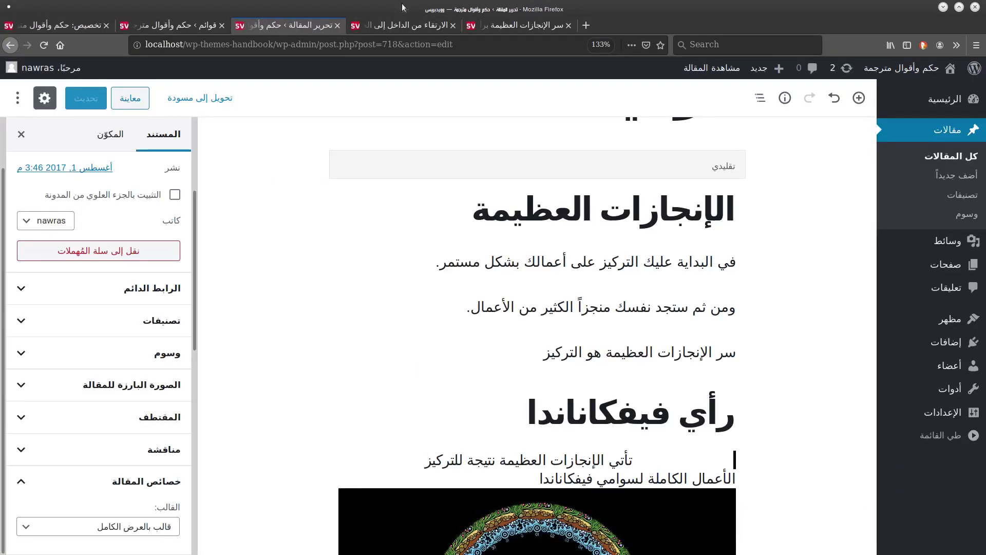
click(919, 94)
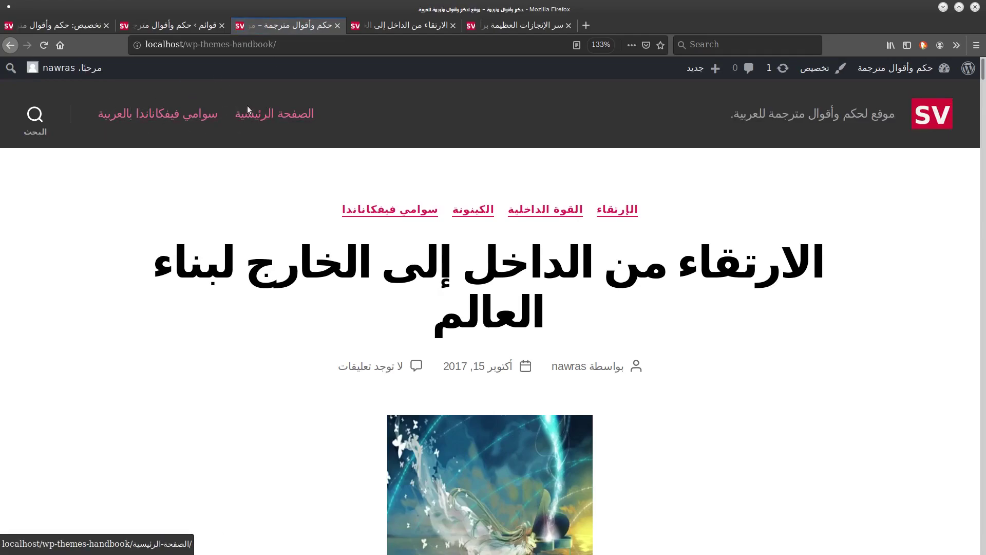
click(178, 26)
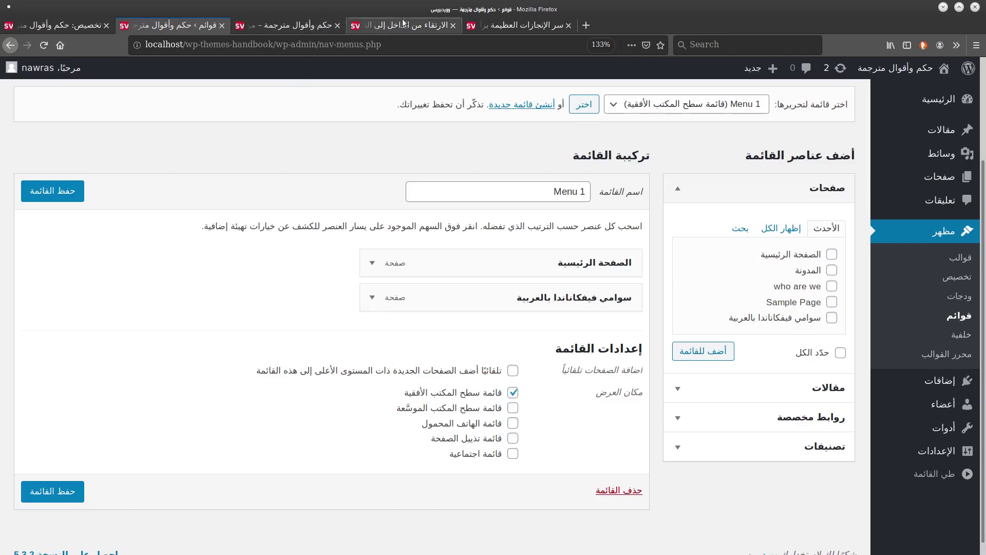
click(272, 26)
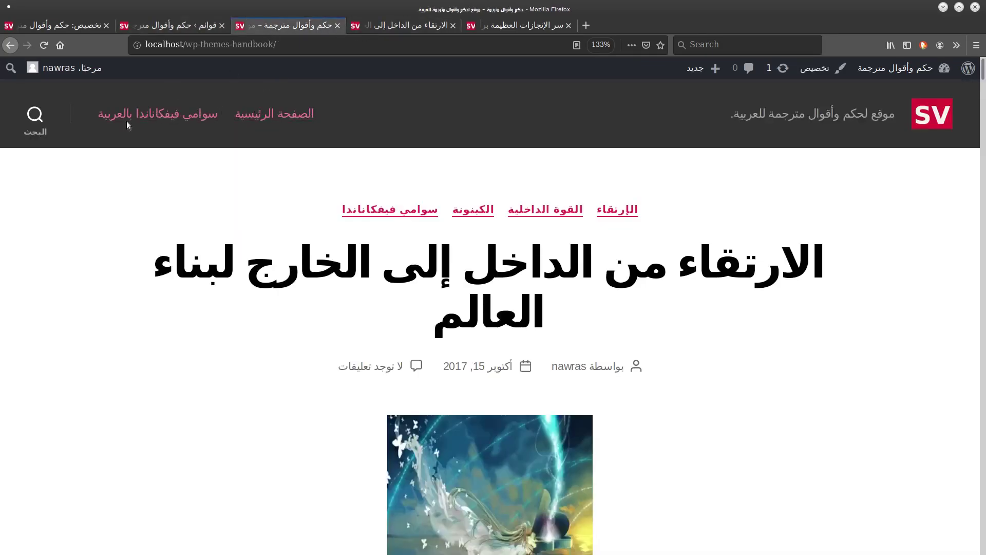
Add the page "who are we" to Menu 1, save the menu, and reload the front page
click(178, 26)
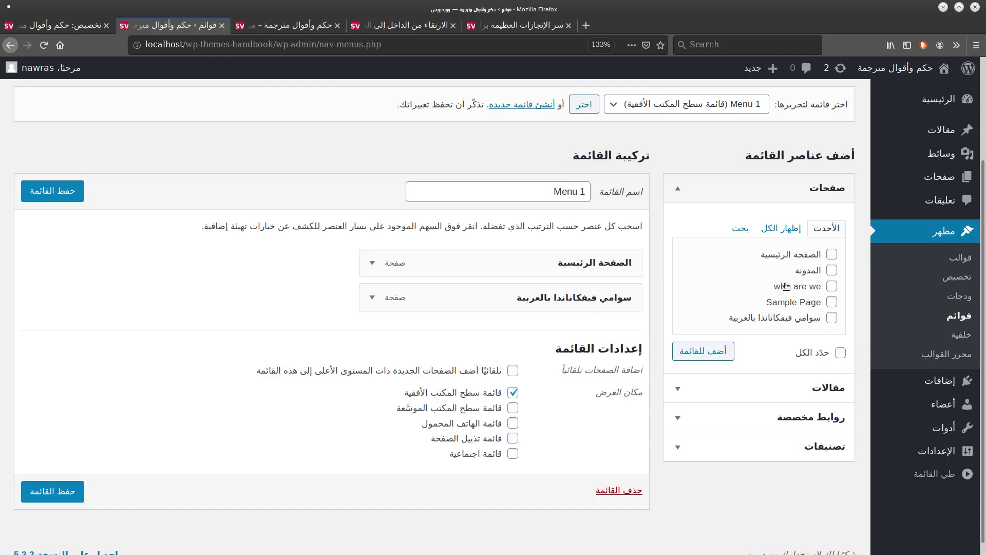
click(809, 286)
click(701, 351)
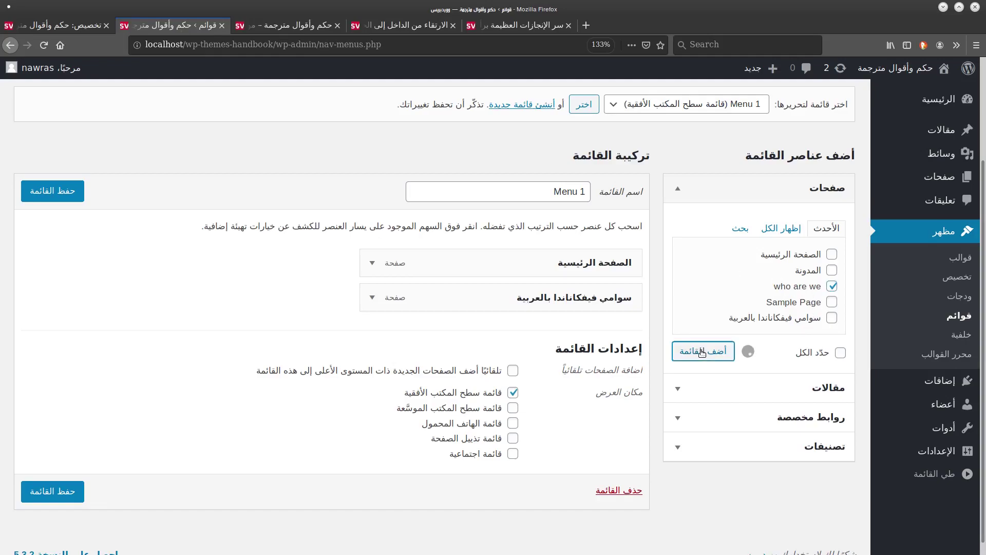
click(53, 191)
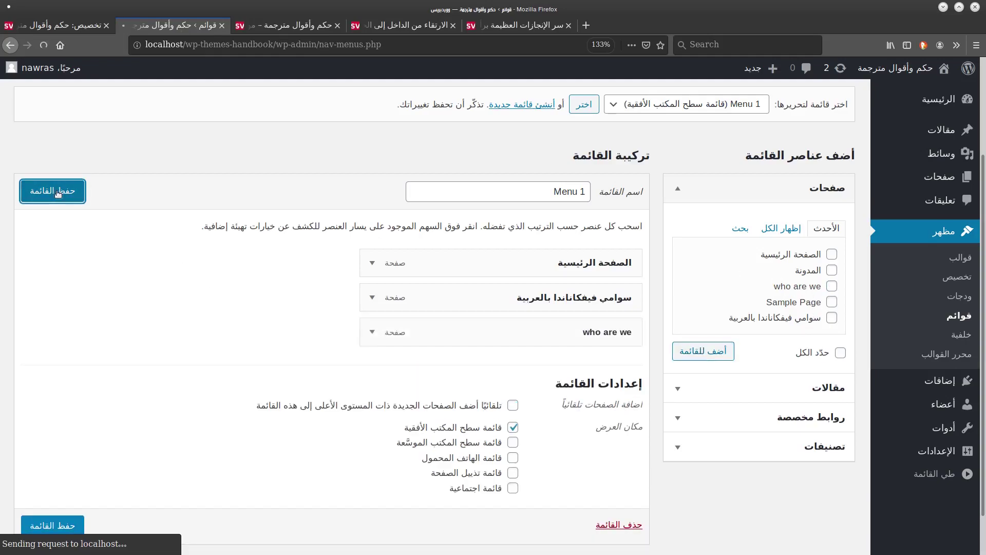
click(307, 25)
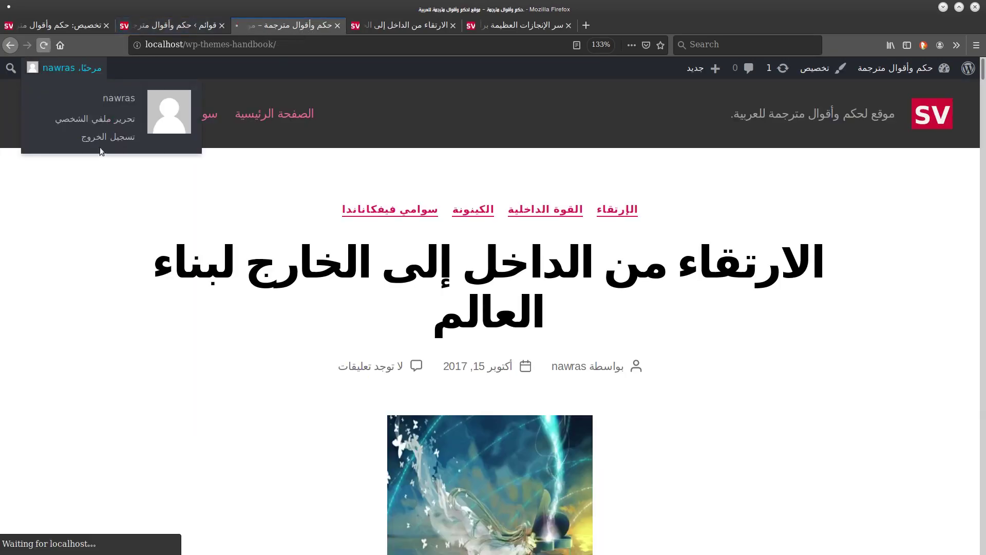
Return to the menus page and change Menu 1's name to "القائمة العلوية"
click(182, 24)
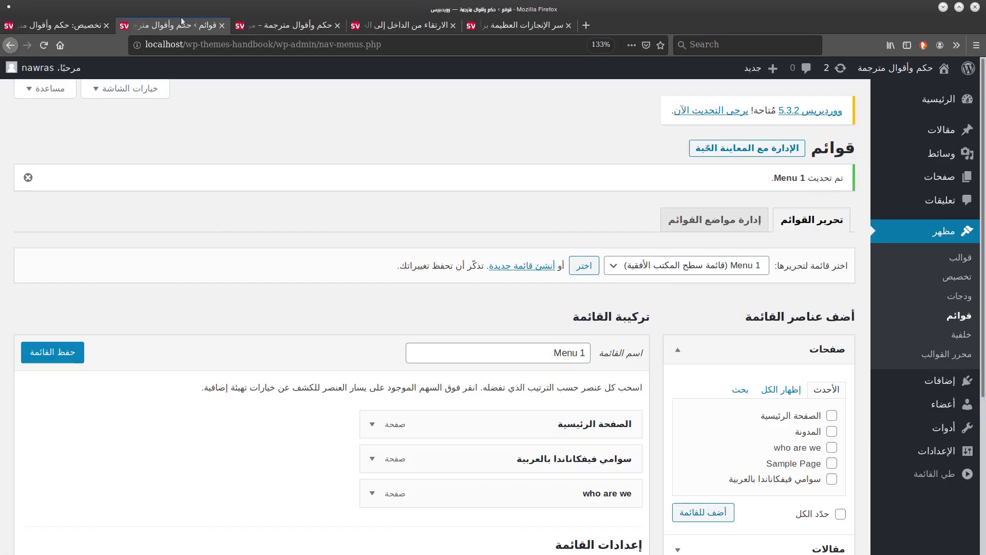
drag(553, 353, 586, 353)
key(BackSpace)
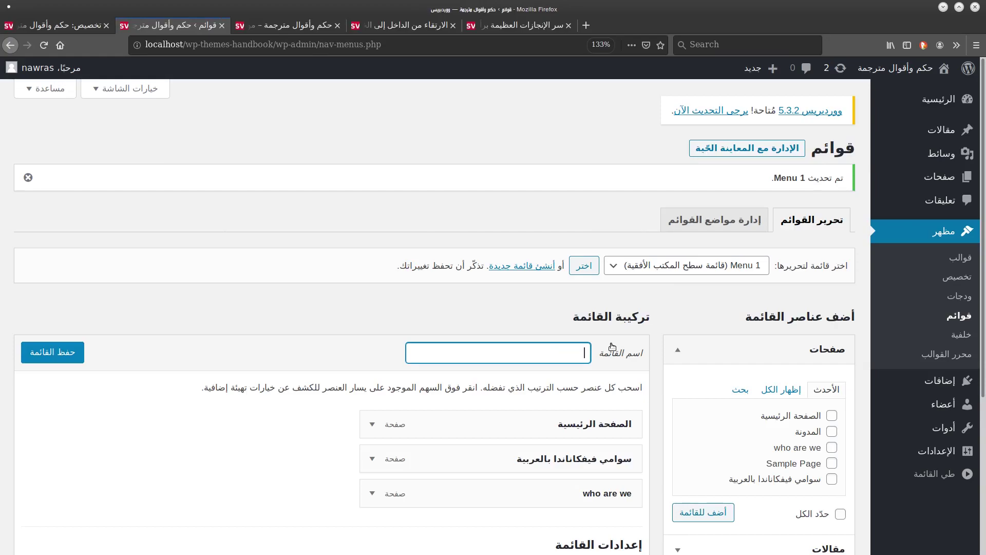
key(Tab)
click(612, 346)
text(القائمة العلوية)
click(378, 416)
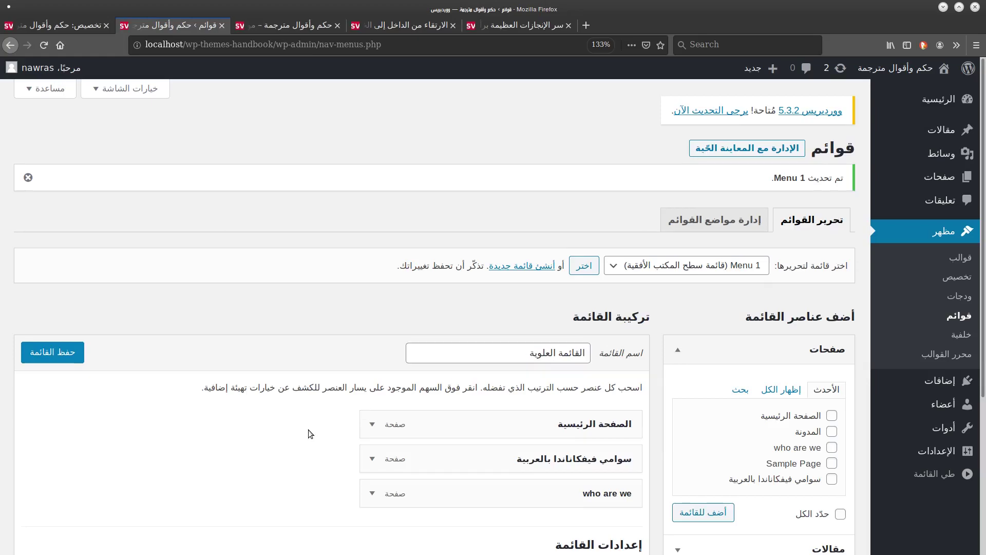
Remove the "who are we" item from the menu, save the menu, and check the front page's header menu
scroll(370, 419, down, 2)
click(365, 416)
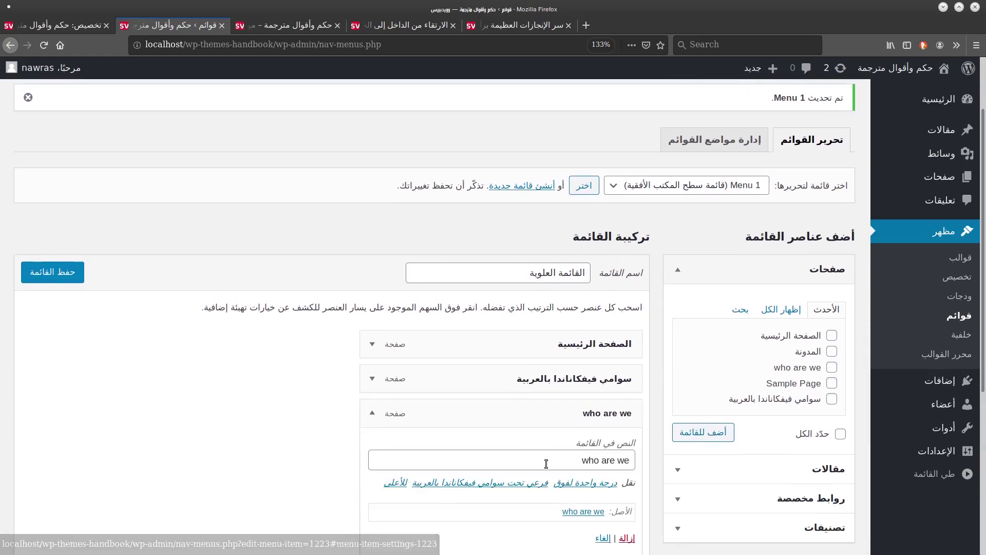
click(623, 536)
click(52, 272)
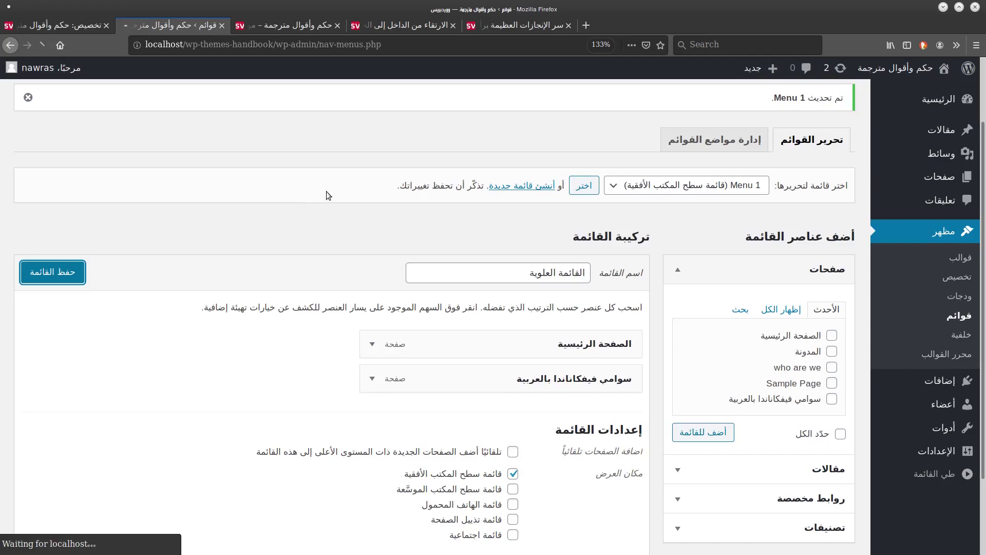
click(306, 26)
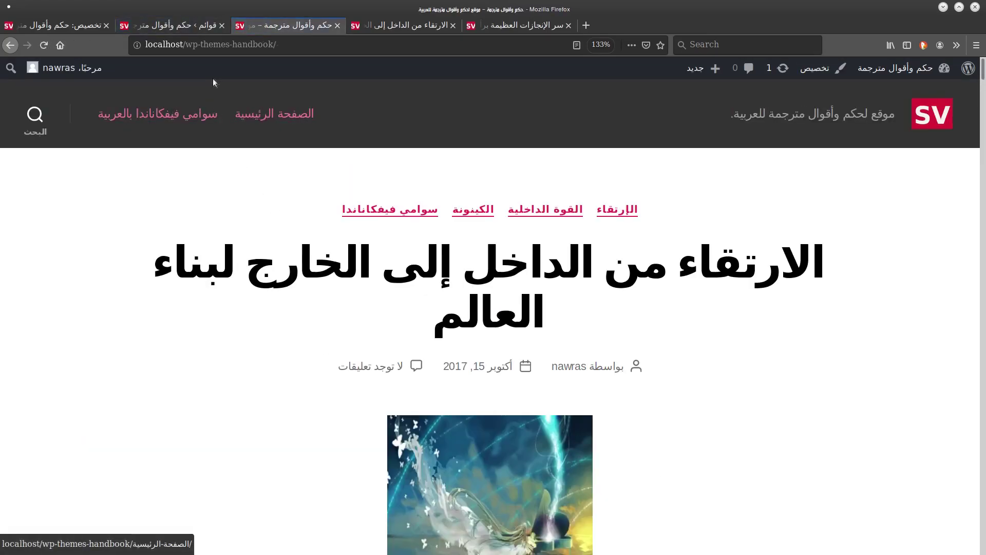
Return to the menus page and create a new menu named "القائمة الجانبية على الحاسوب"
click(171, 26)
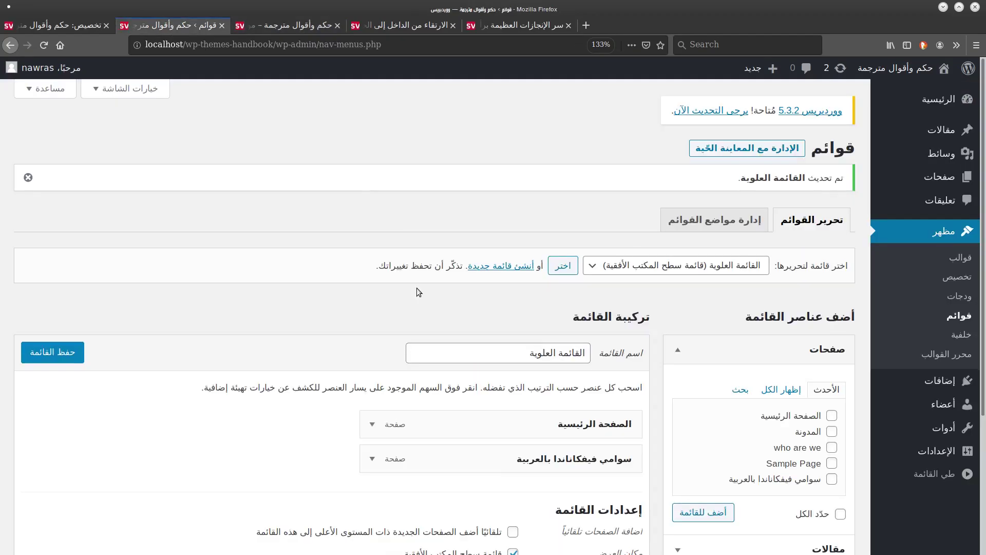
scroll(365, 313, down, 3)
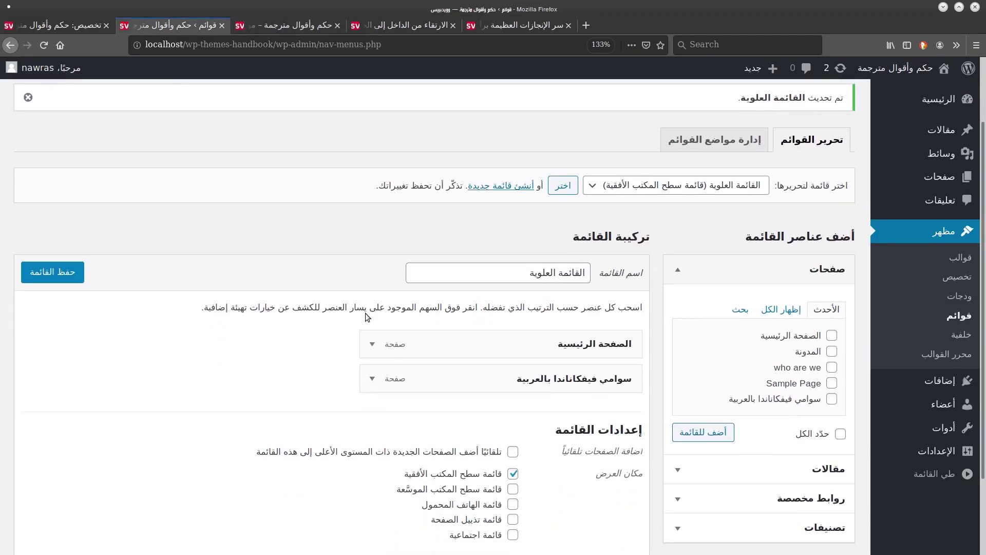
scroll(366, 313, up, 2)
click(508, 226)
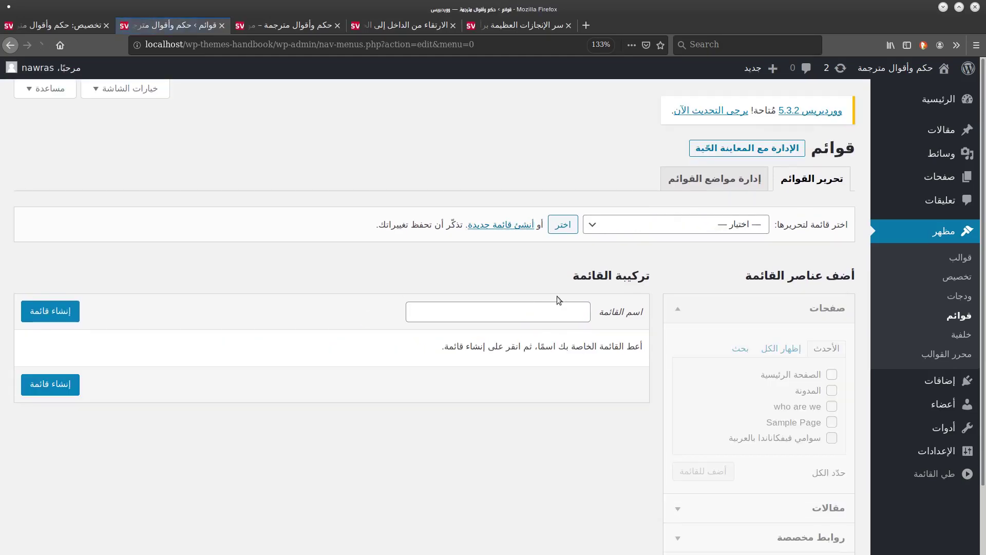
click(573, 310)
text(قائمة ا)
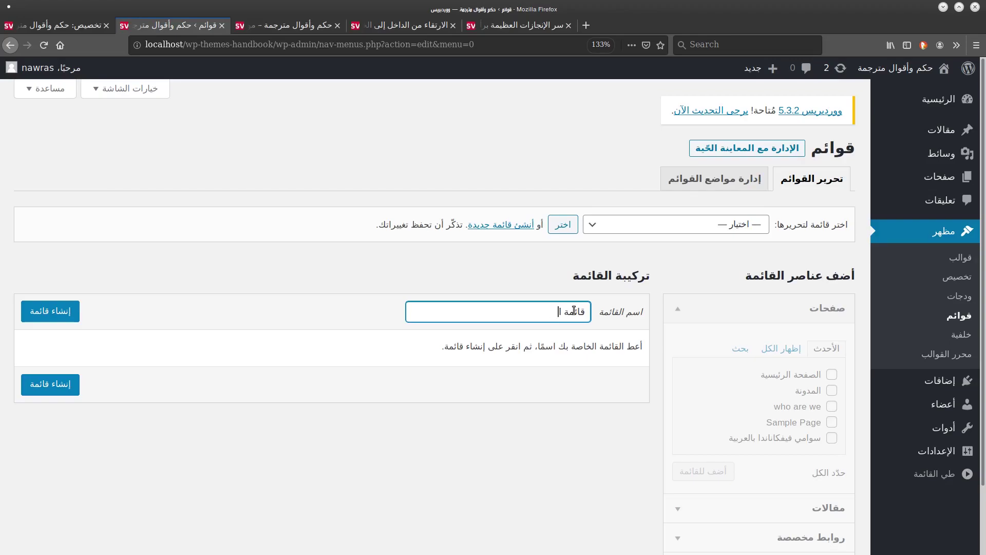
key(BackSpace)
key(BackSpace)
key(BackSpace)
key(BackSpace)
key(BackSpace)
text(ى الحاسوب)
key(Return)
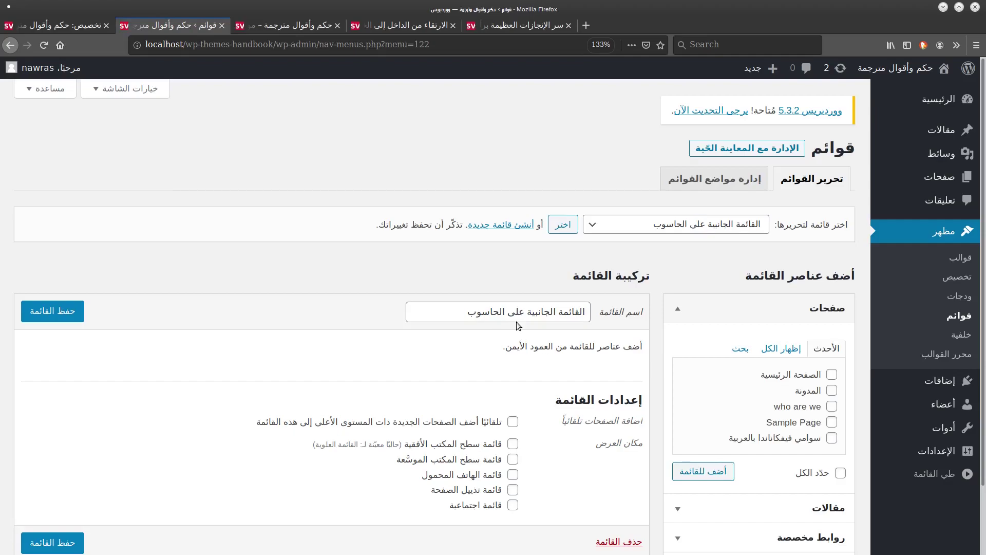
Add all the most-used categories, from "الإنسان" through "الاستسلام", to the new menu
scroll(517, 325, down, 2)
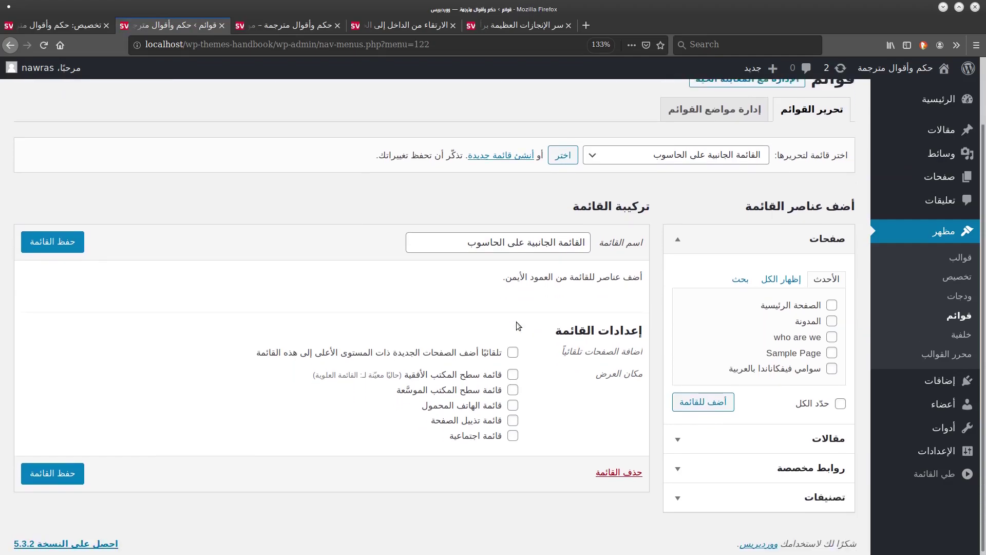
click(688, 494)
click(832, 391)
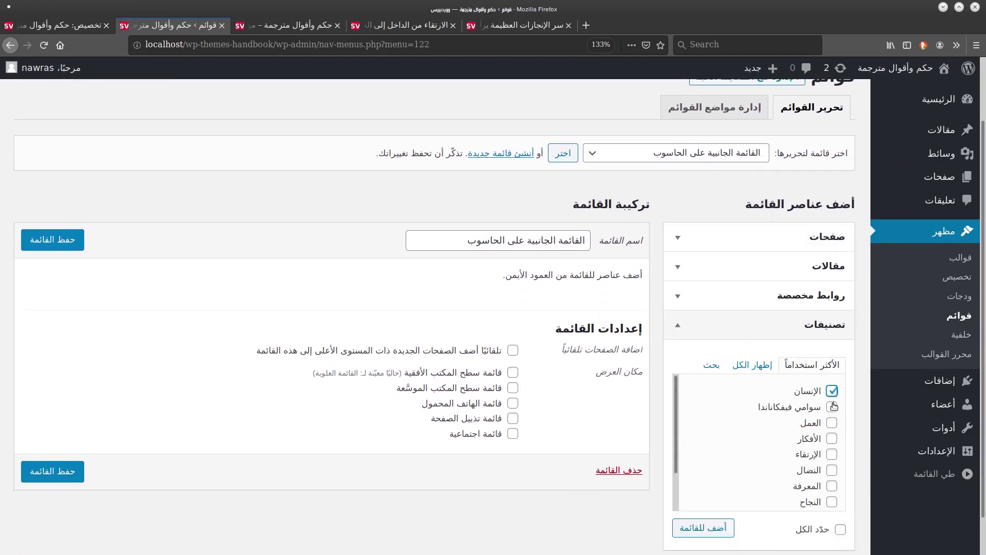
click(832, 406)
click(832, 423)
click(832, 438)
click(832, 456)
click(833, 486)
click(832, 471)
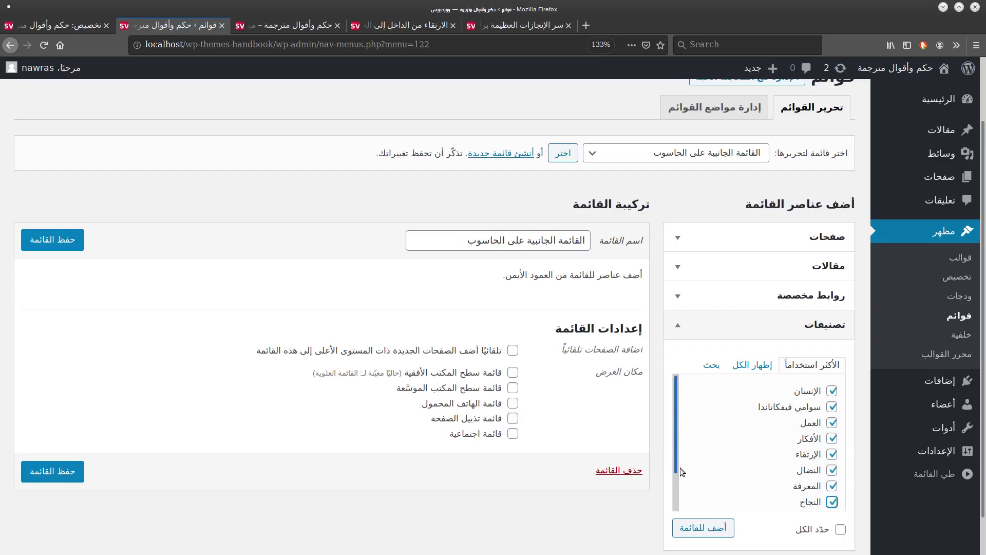
scroll(680, 467, down, 1)
click(832, 478)
click(832, 494)
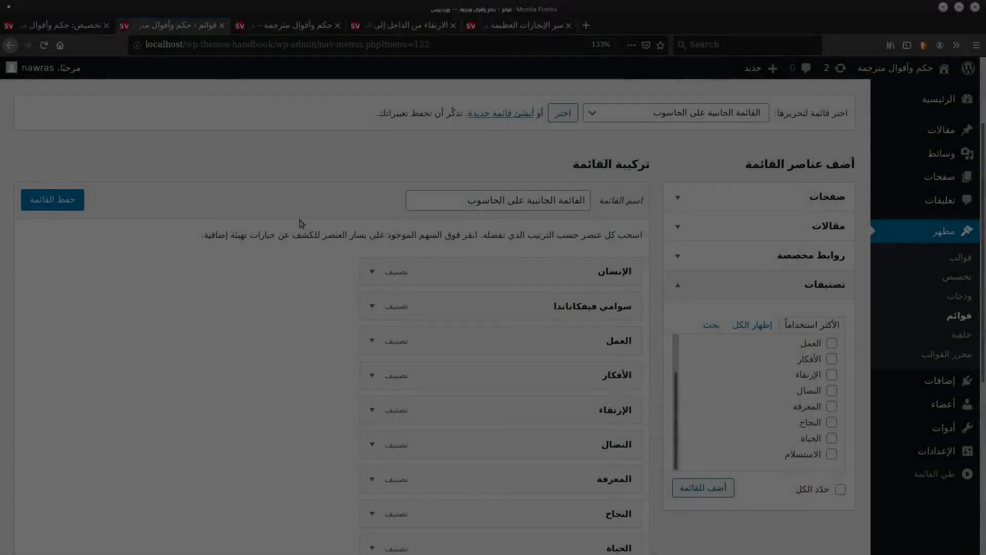
Assign the menu to the display location "قائمة سطح المكتب الموسَّعة" and save it
scroll(301, 222, down, 5)
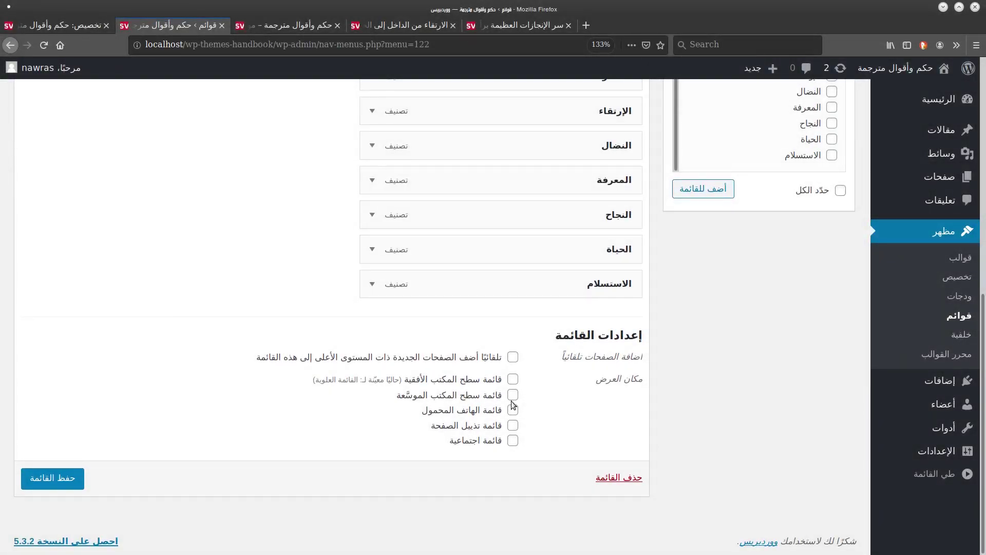
click(513, 396)
click(77, 480)
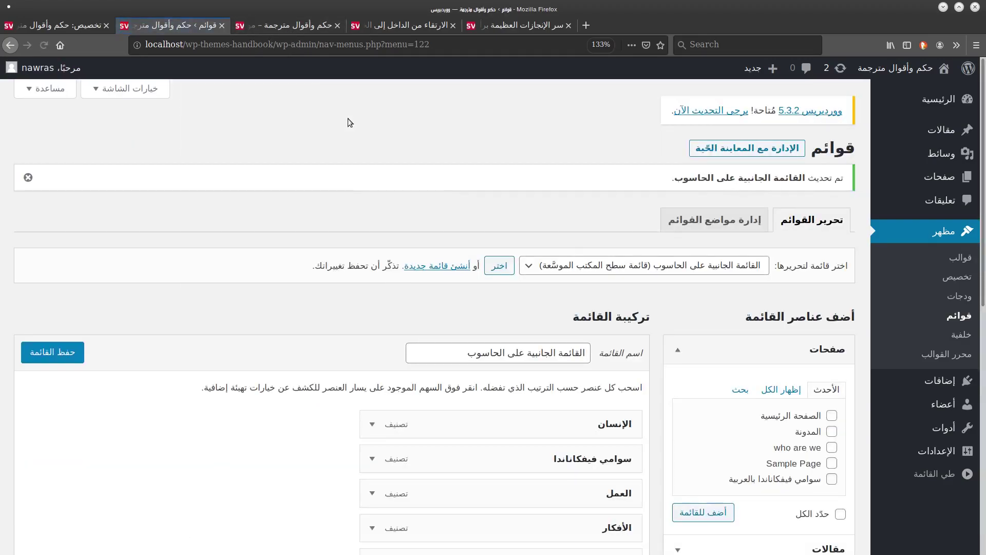
Refresh the site's front page, open its expanded side menu, examine the listed categories, and close the menu
click(316, 28)
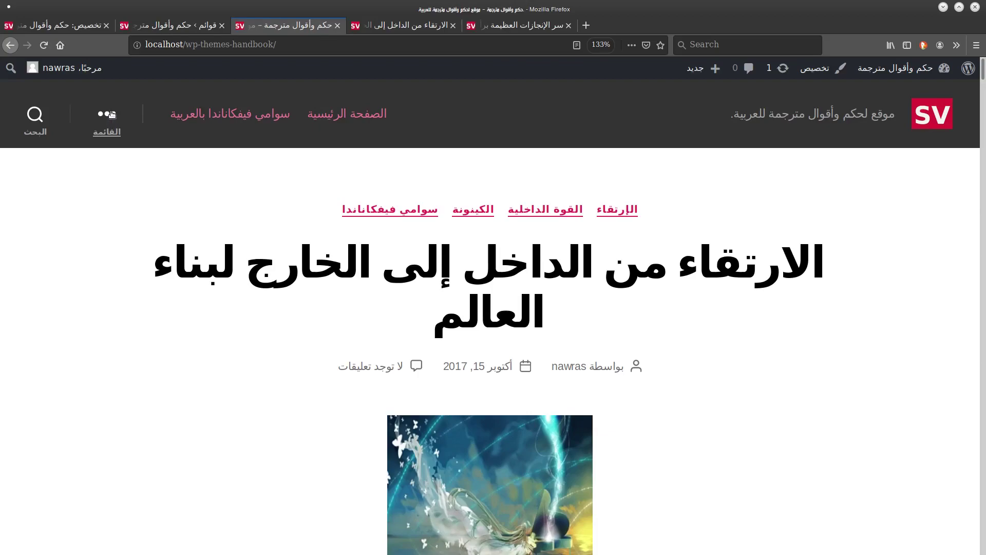
click(106, 114)
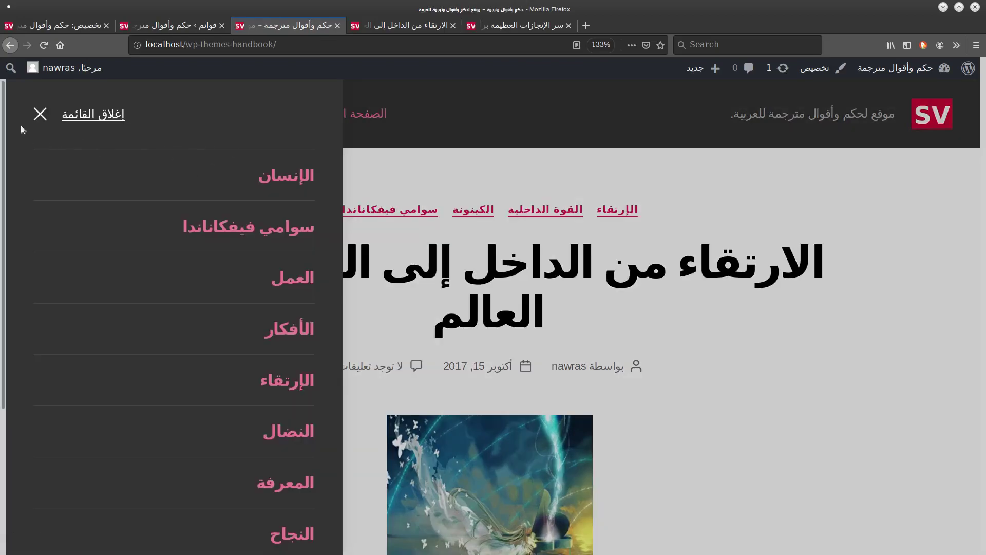
scroll(18, 247, down, 3)
scroll(31, 137, up, 2)
scroll(77, 304, down, 2)
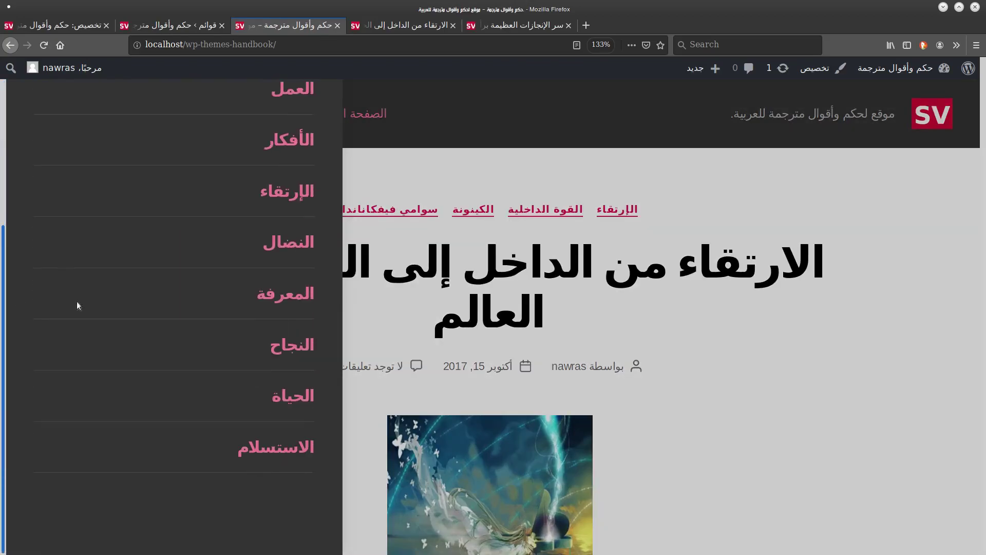
scroll(68, 116, up, 3)
scroll(67, 115, up, 1)
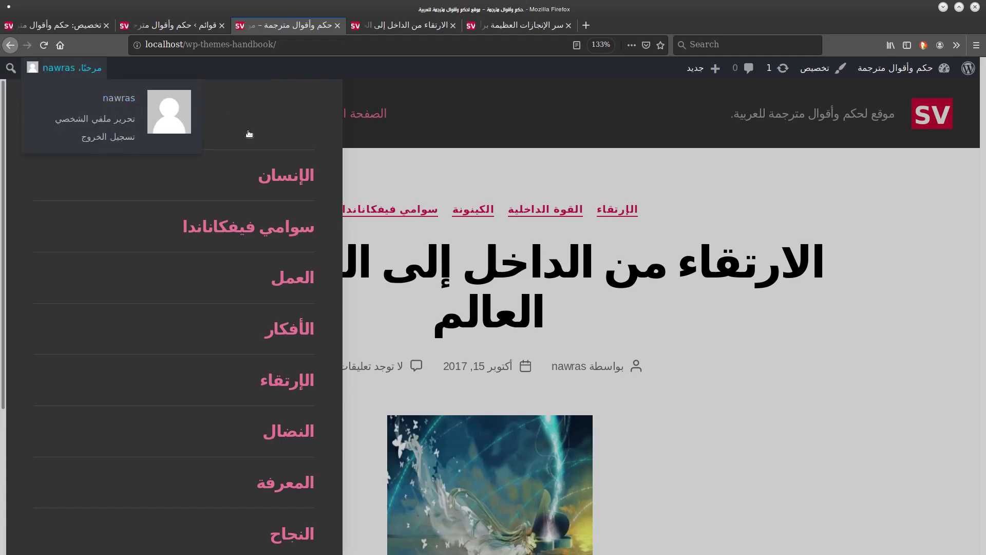
click(105, 112)
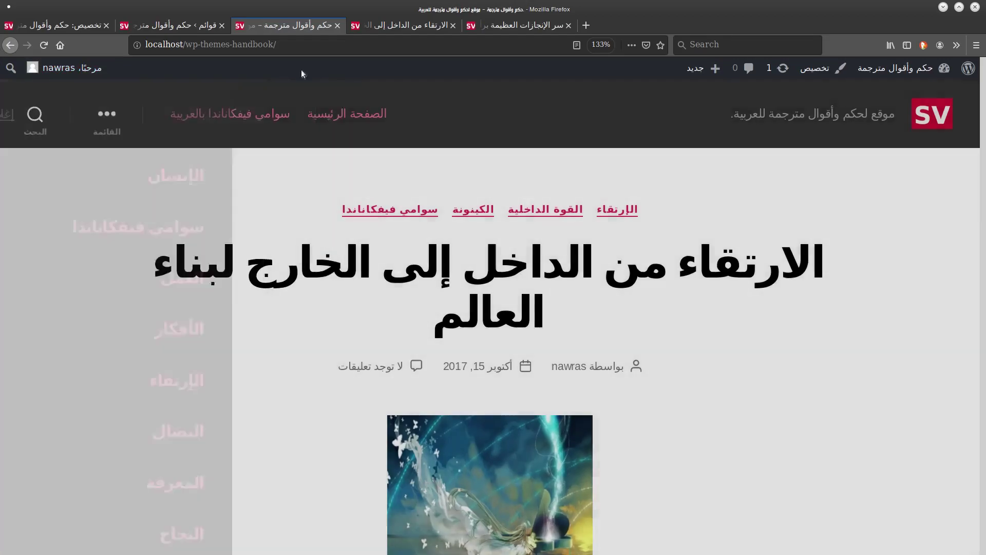
Return to the menus page and create another menu named "قائمة الموبايل"
click(165, 25)
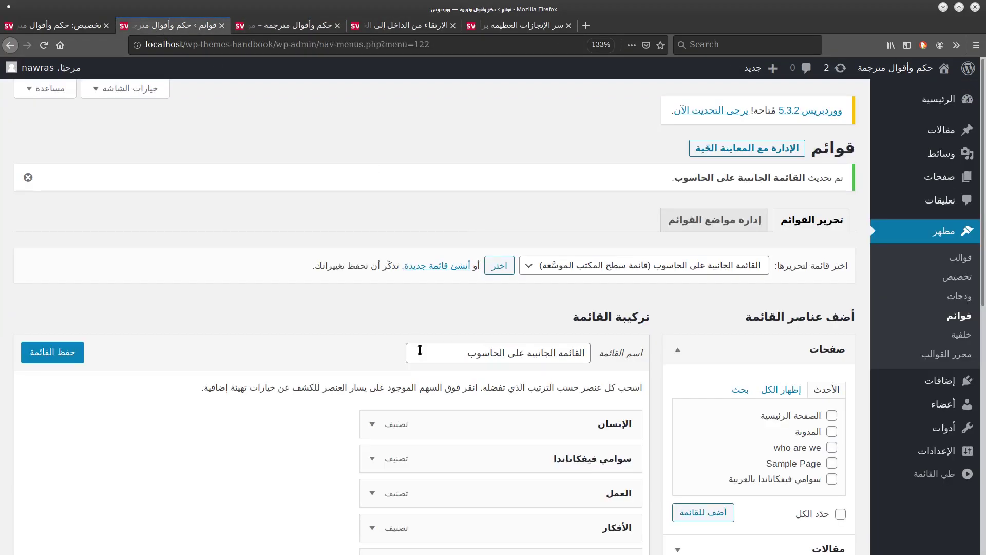
scroll(494, 322, down, 1)
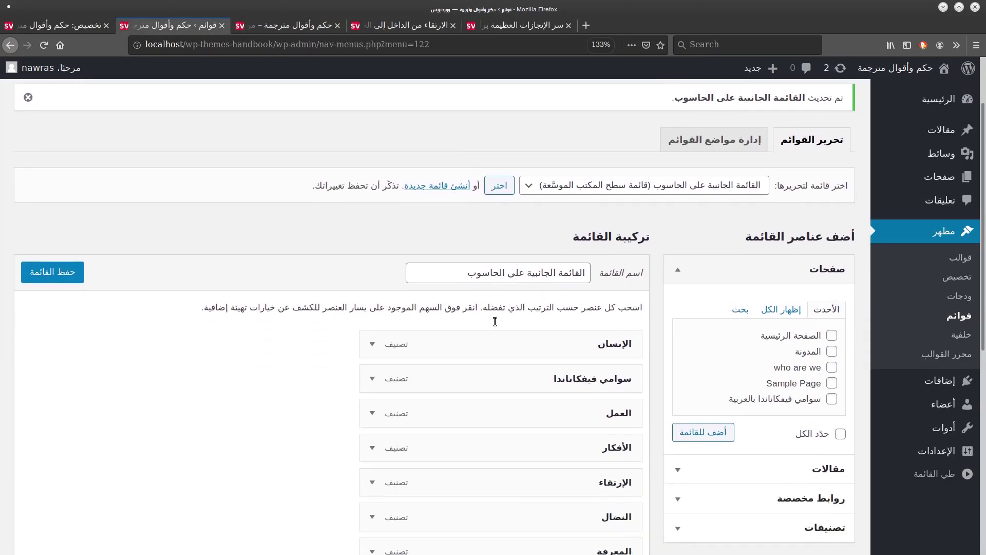
scroll(495, 321, up, 1)
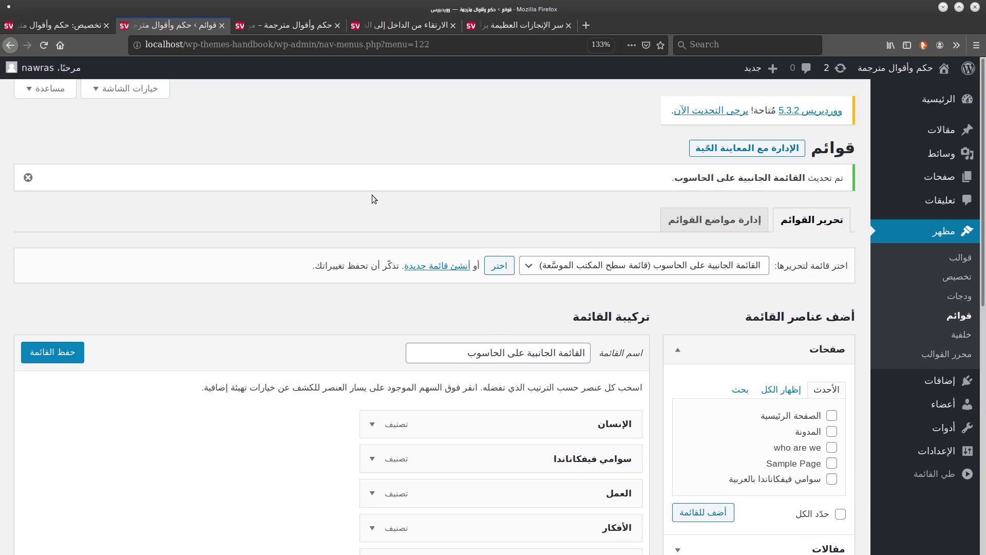
click(436, 267)
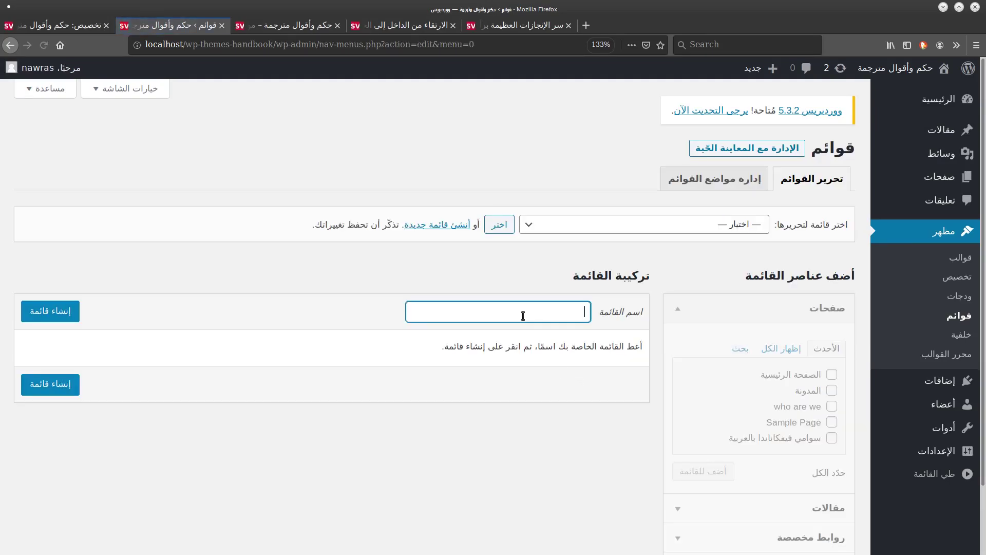
text(قا)
key(BackSpace)
key(BackSpace)
key(BackSpace)
key(BackSpace)
key(BackSpace)
text(قائمة الموبايل)
key(Return)
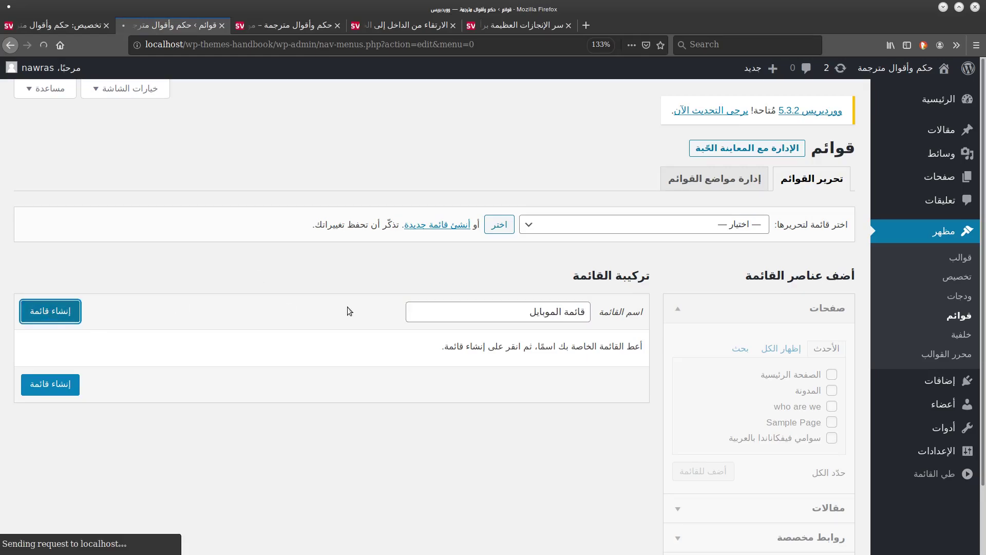
Add the categories "سوامي فيفكاناندا", "العمل" and "الأفكار" to the mobile menu
scroll(396, 292, down, 1)
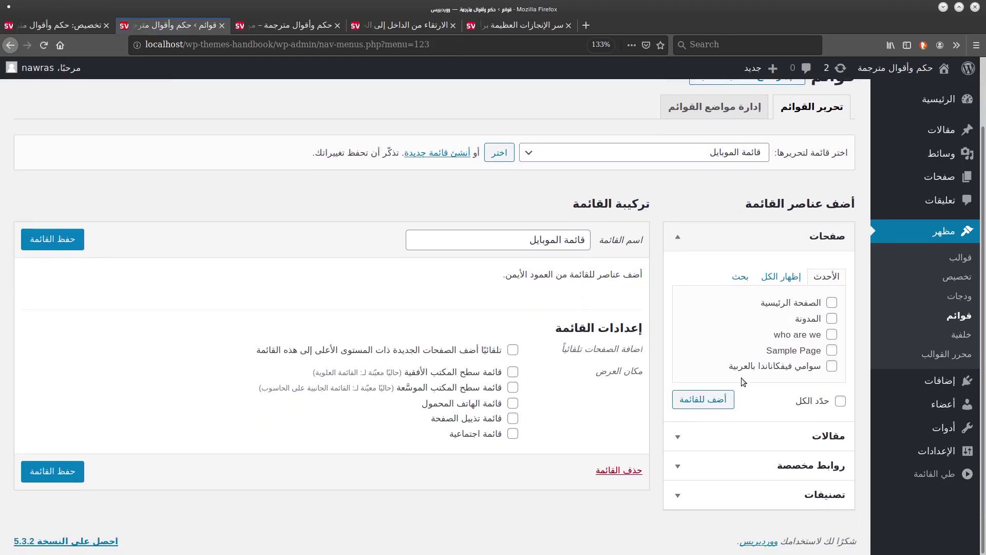
click(740, 437)
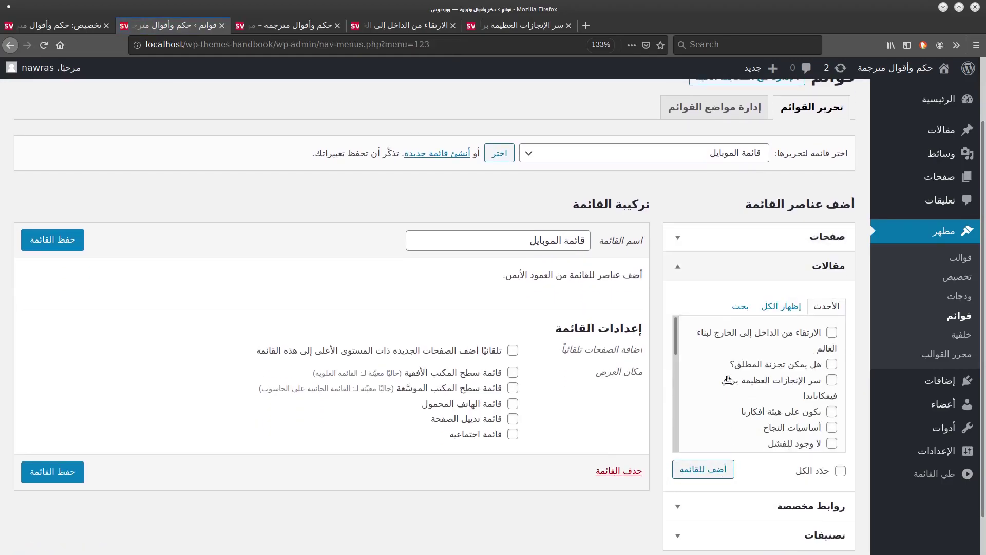
scroll(615, 527, down, 1)
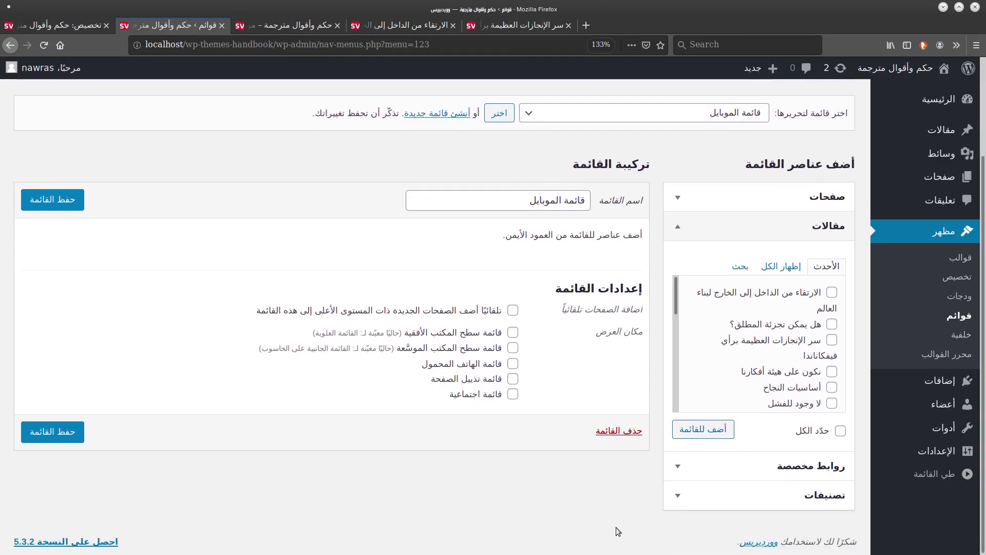
click(719, 495)
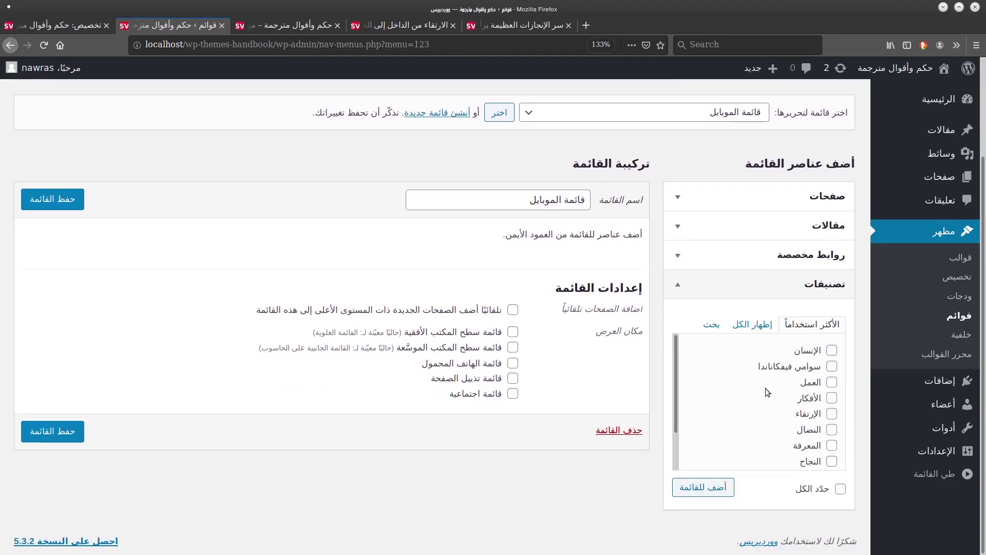
click(832, 366)
click(832, 383)
click(831, 398)
click(712, 485)
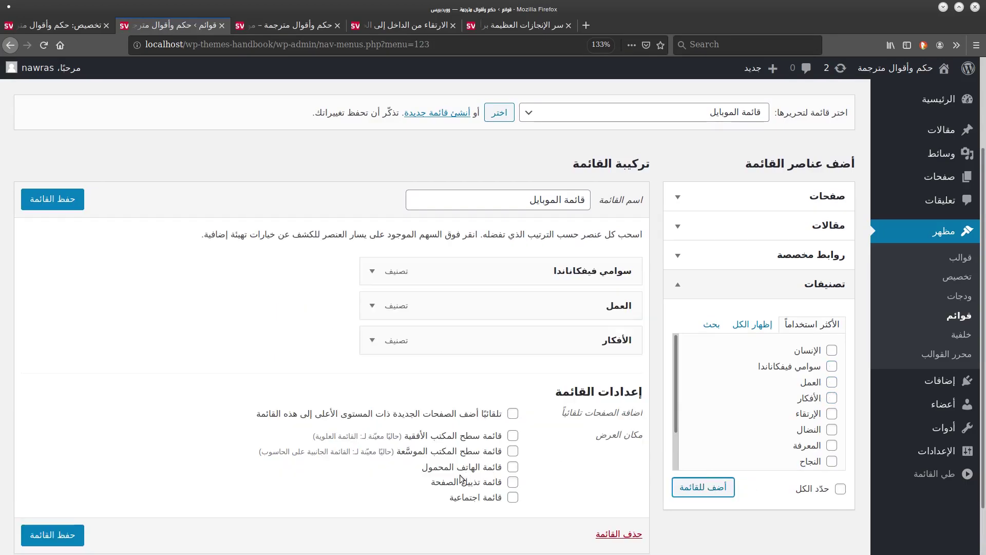
Assign the mobile menu to the display location "قائمة الهاتف المحمول", save it, and switch to the site's front page
click(512, 467)
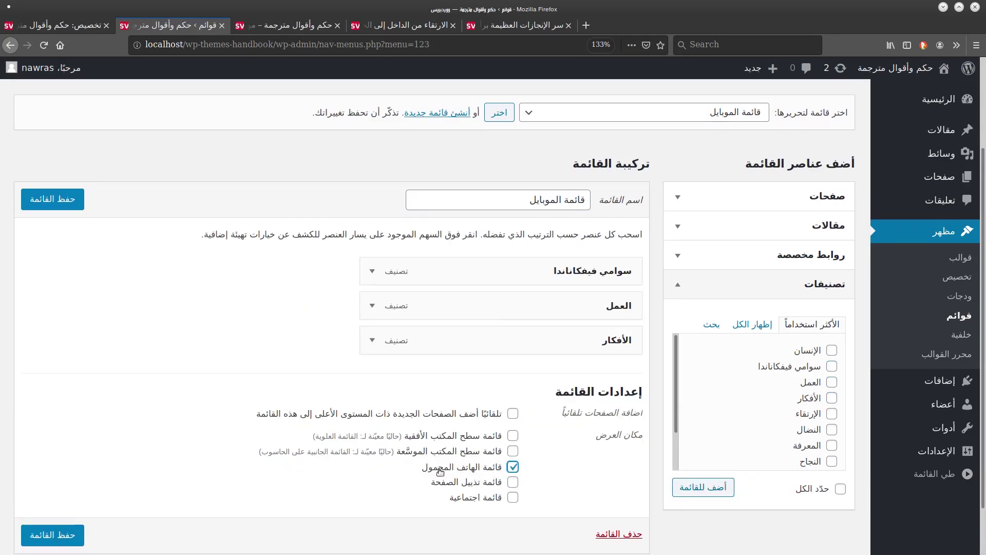
click(52, 200)
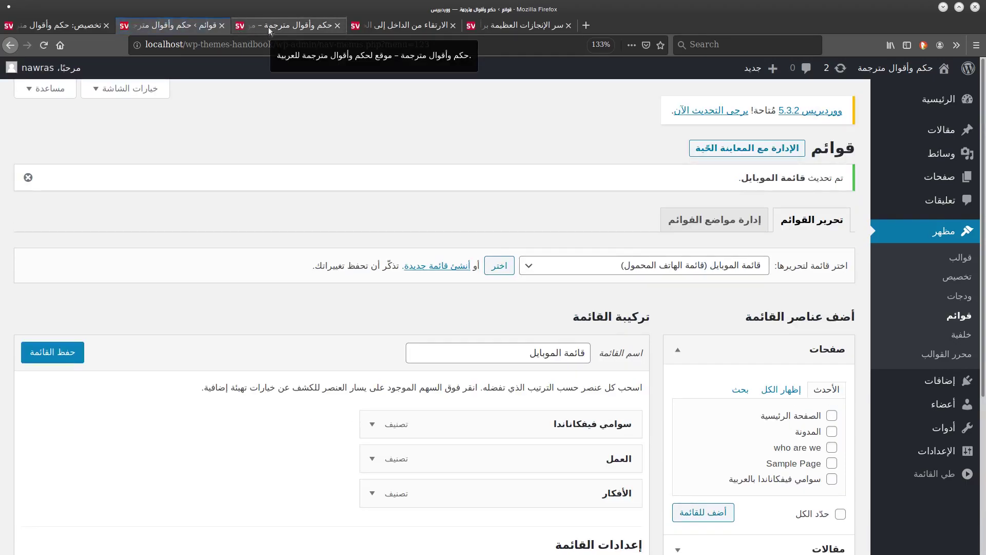
click(268, 26)
click(58, 44)
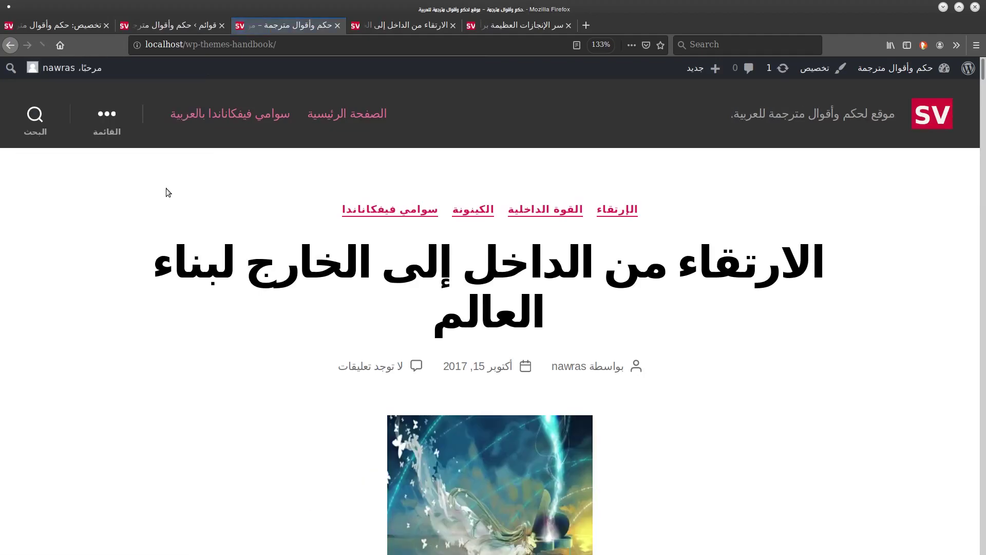
Open the front page's expanded side menu, check its category list through to the end, and close the menu
click(106, 116)
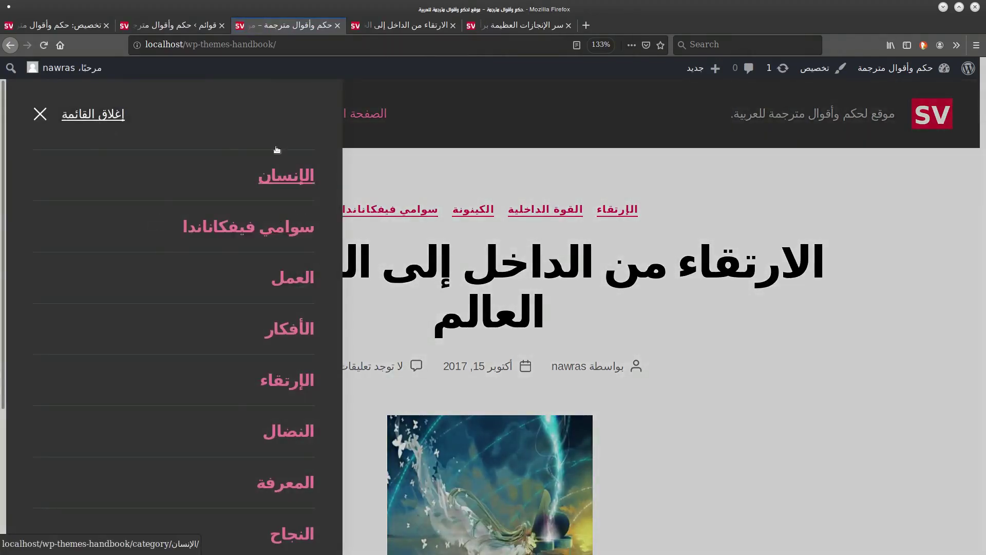
scroll(12, 206, down, 5)
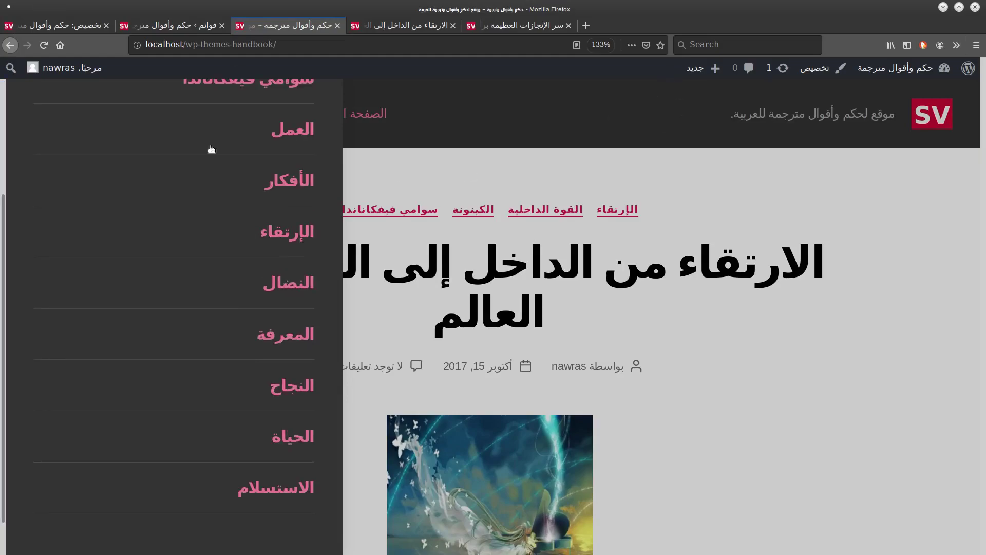
scroll(8, 113, up, 5)
click(40, 111)
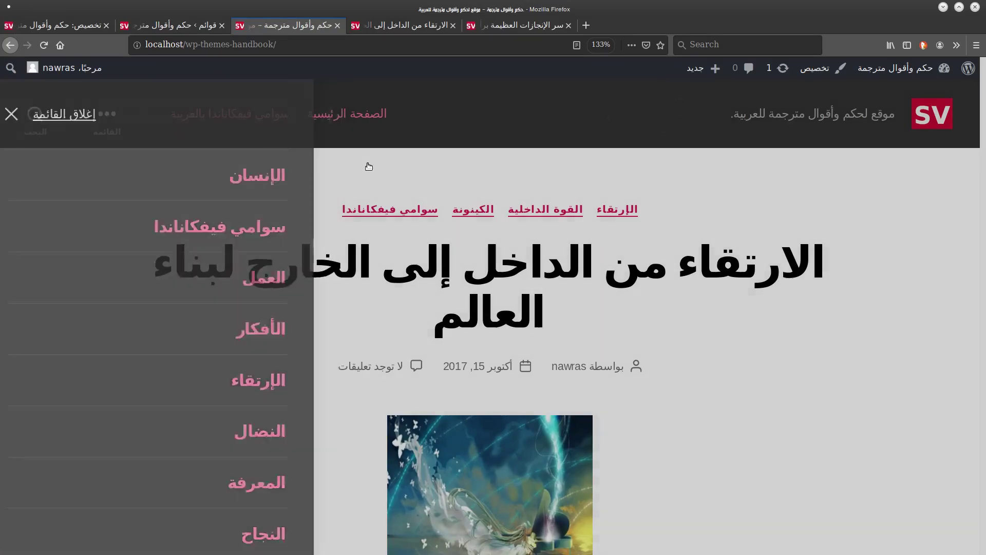
Preview the front page in the browser's responsive design mode at 375 × 667 and close the developer tools
right_click(515, 99)
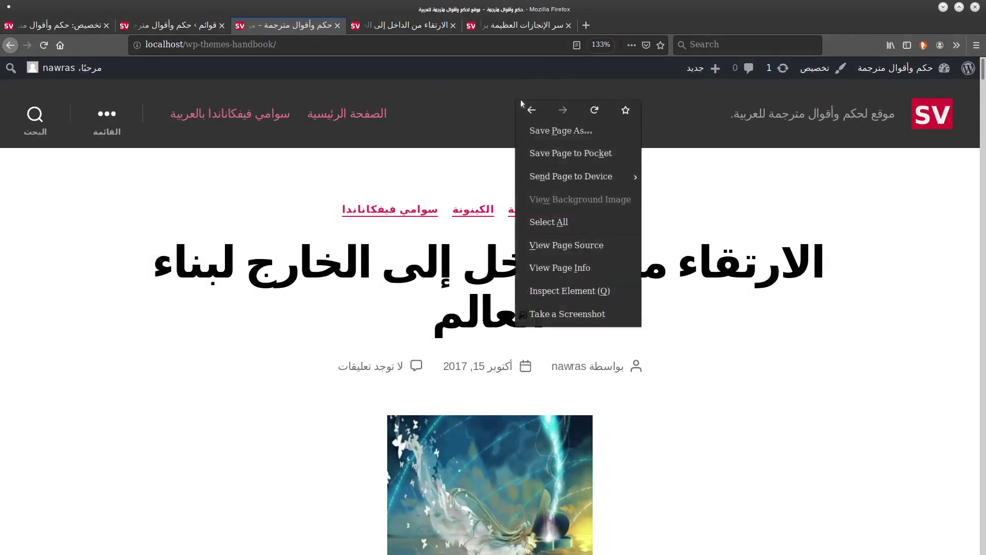
click(576, 299)
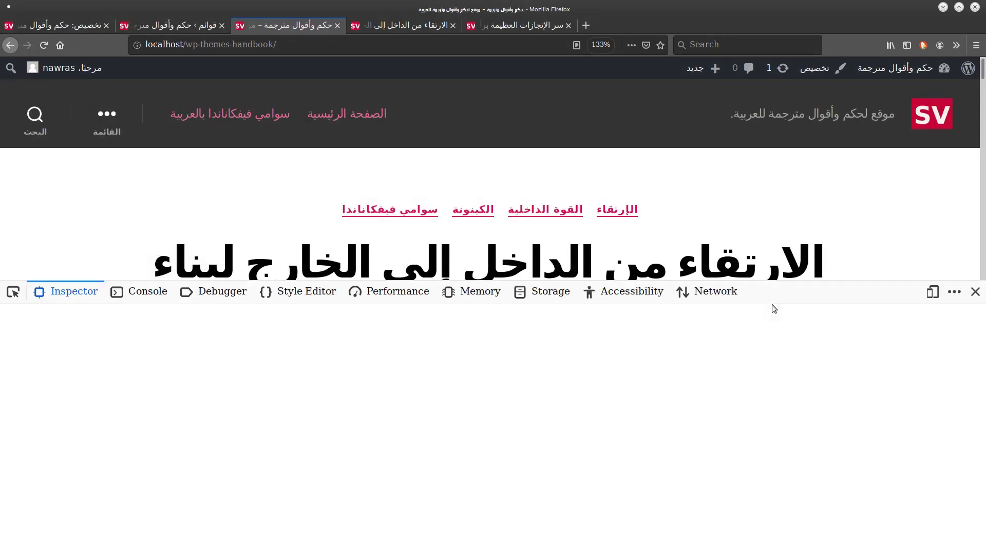
click(933, 291)
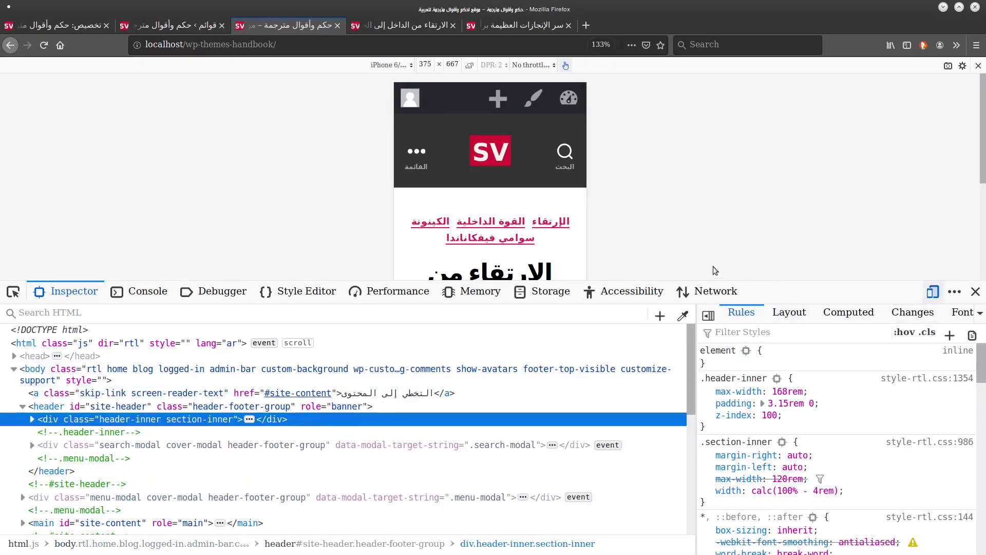
click(975, 291)
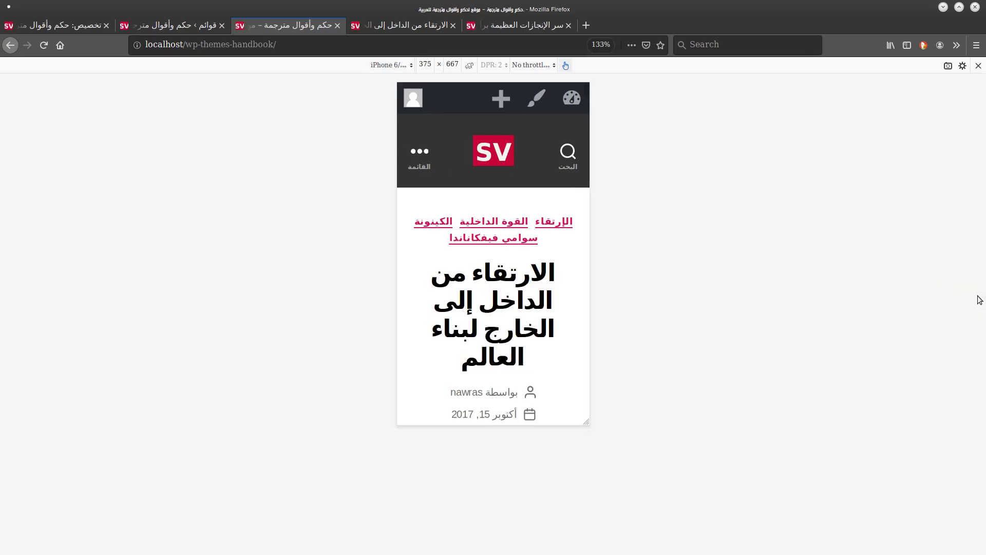
Open the menu in the phone-sized preview, check its items, close it, and leave the responsive view
click(422, 157)
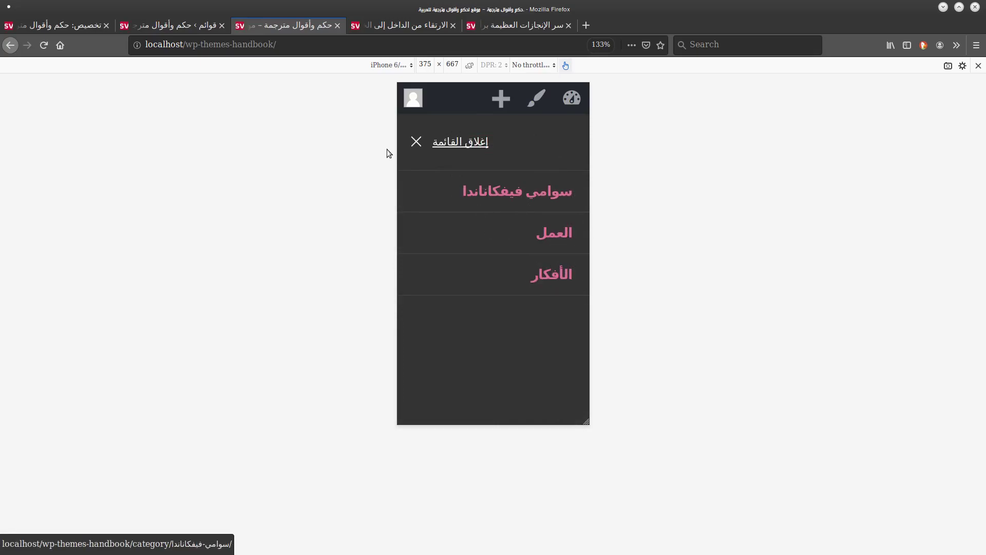
click(461, 142)
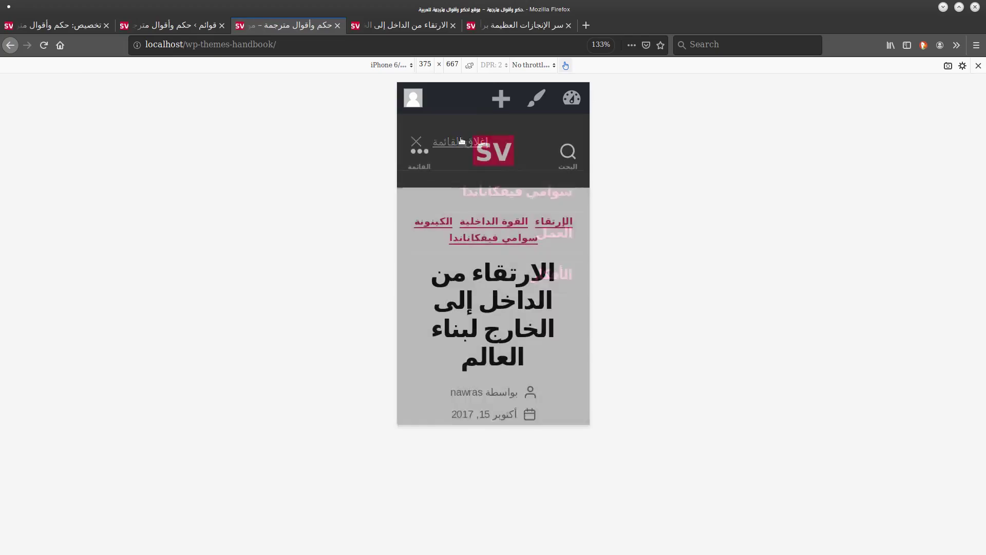
click(979, 66)
Return to the menus page and create a new menu named "قائمة التواصل الاجتماعي"
click(208, 24)
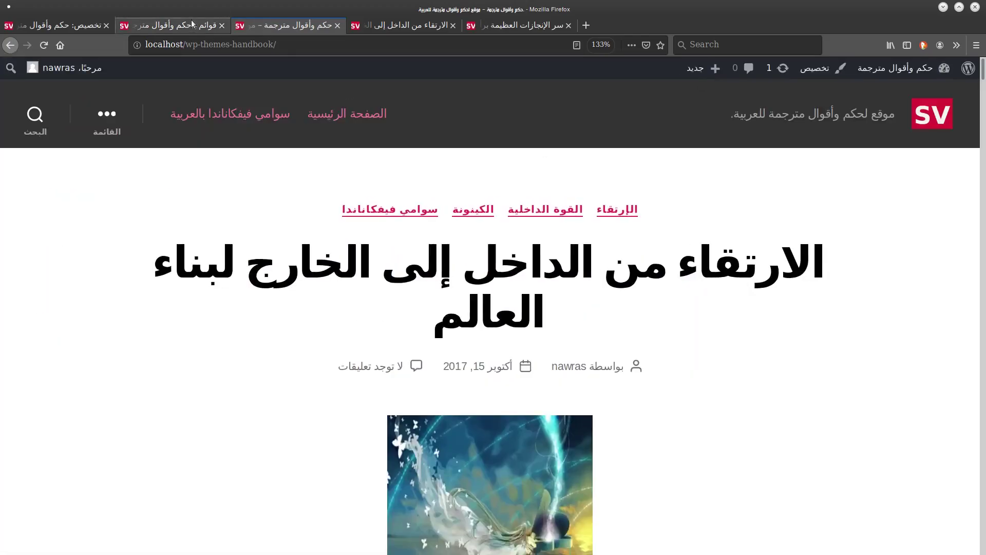
drag(549, 317, 545, 286)
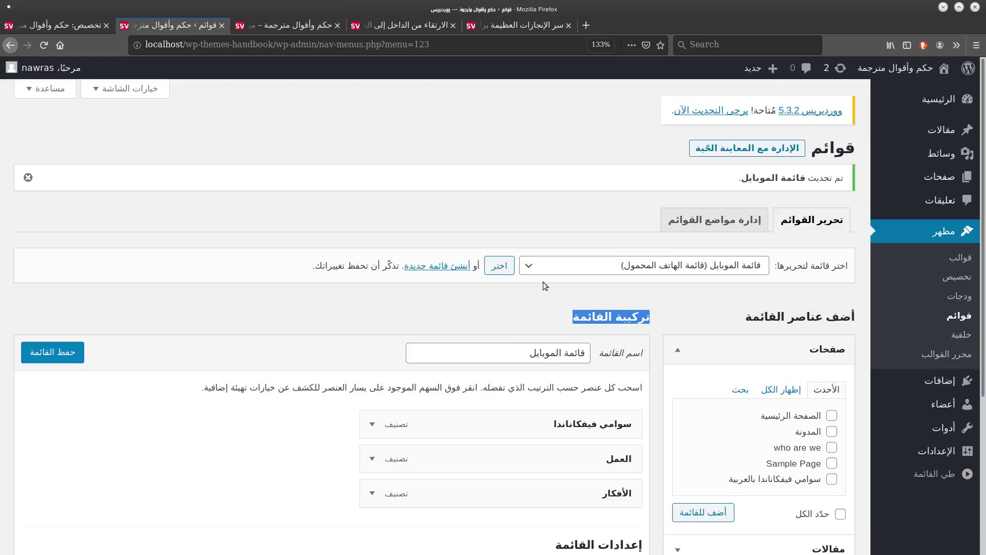
click(437, 266)
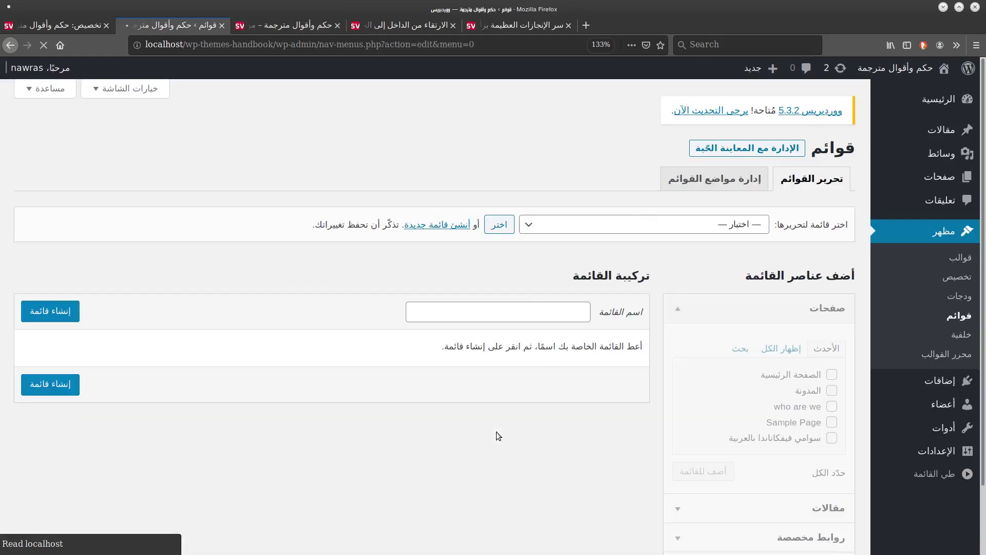
click(560, 320)
text(قائمة التواصل الاجتماعي)
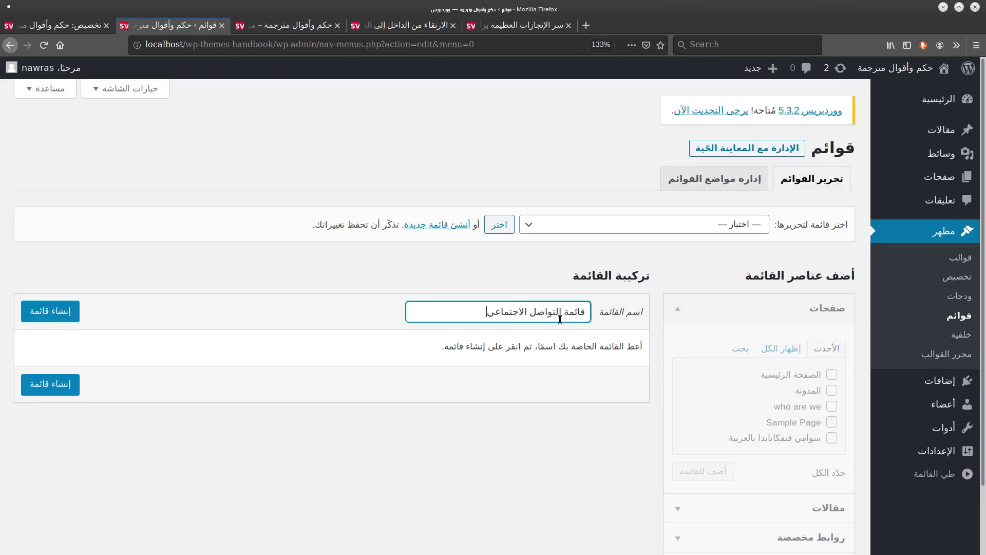
key(Return)
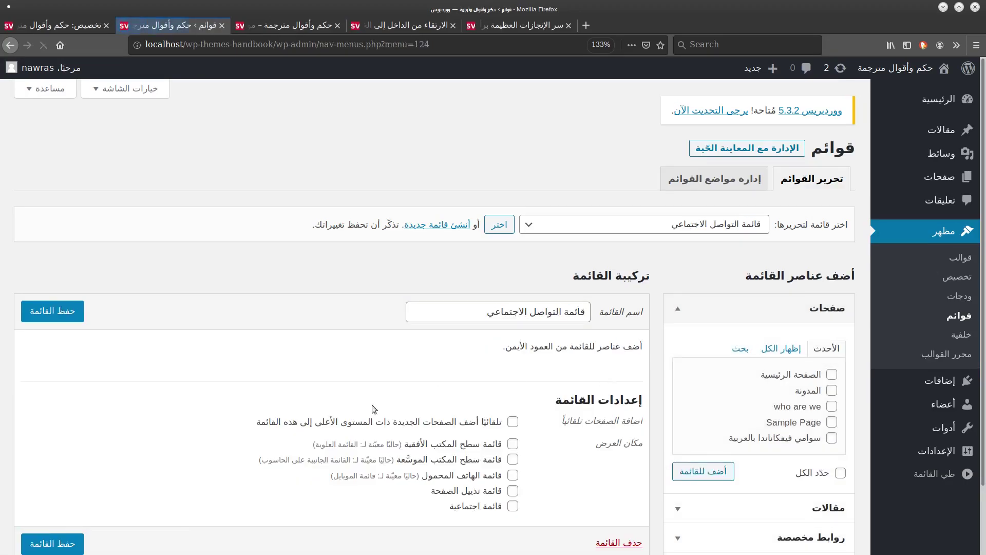
scroll(465, 402, down, 1)
scroll(465, 403, down, 1)
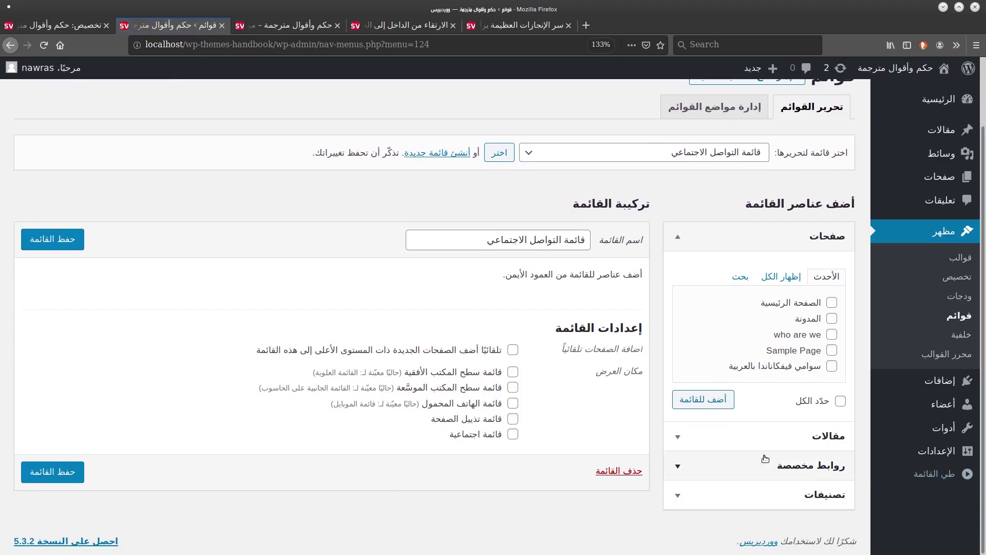
click(745, 471)
click(699, 345)
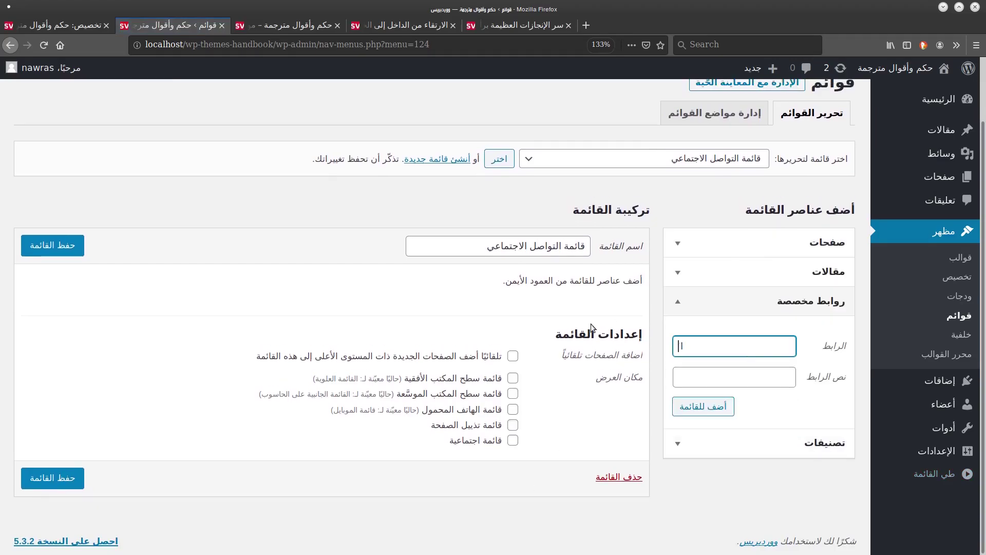
text(اف)
key(BackSpace)
key(BackSpace)
text(http://facebo)
click(718, 379)
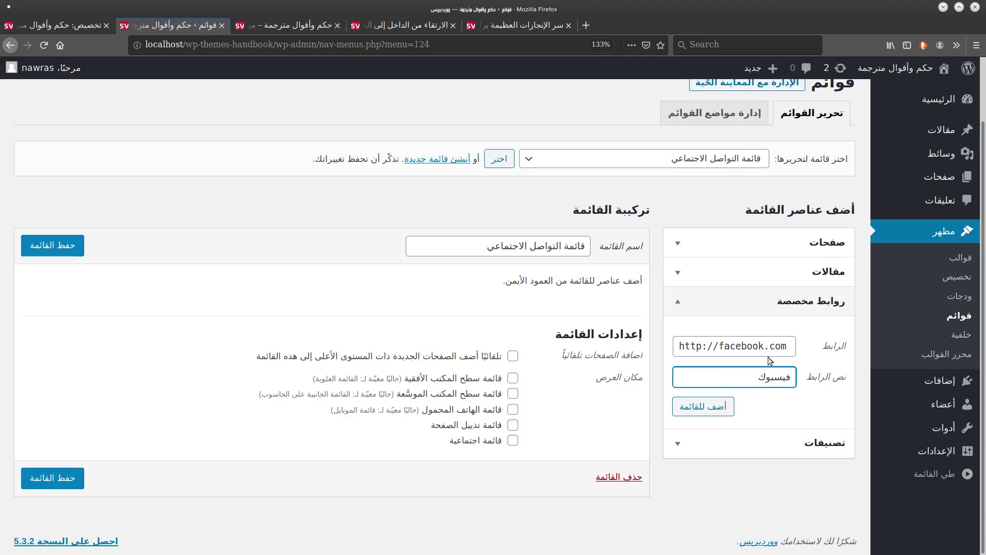
click(730, 338)
key(ctrl+a)
key(End)
key(shift+Home)
key(shift+Right)
key(shift+Right)
key(shift+Right)
key(shift+Right)
key(shift+Right)
key(shift+Right)
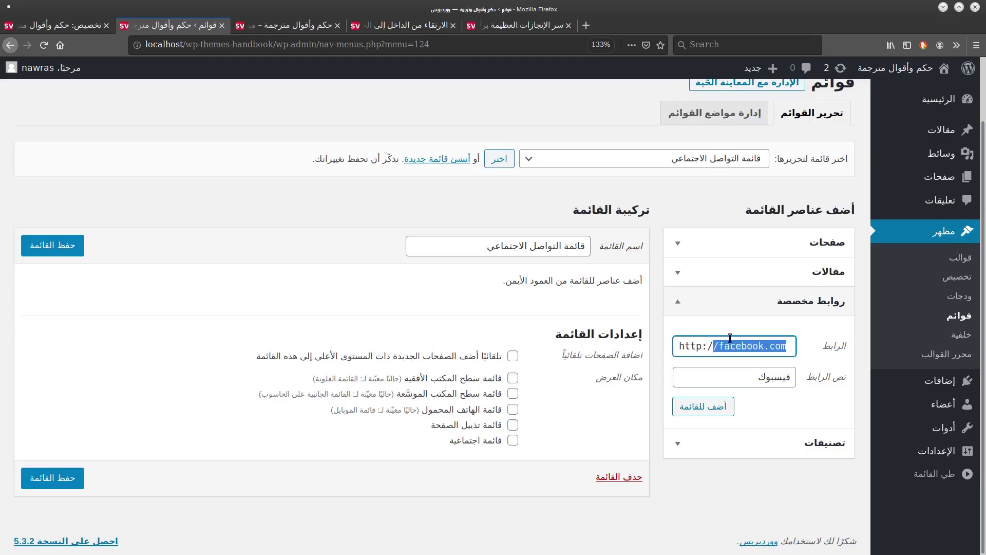
key(shift+Left)
key(shift+Left)
key(shift+Left)
key(shift+Left)
key(shift+Left)
key(shift+Left)
click(703, 407)
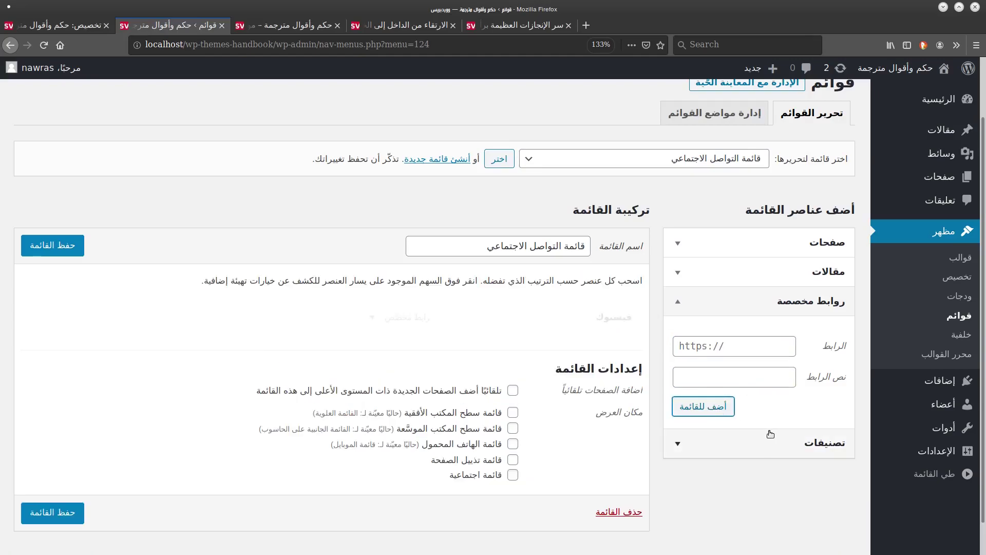
click(743, 352)
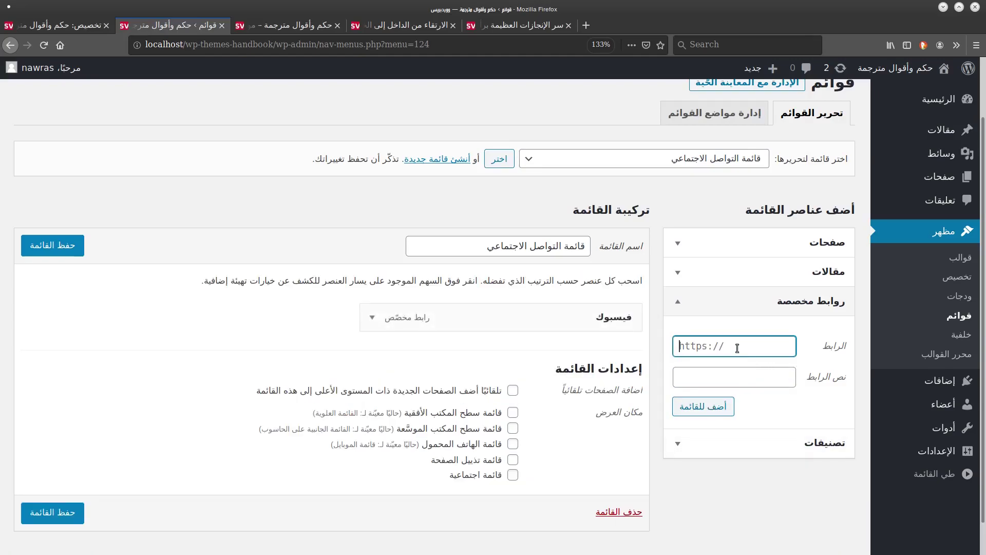
text(اففح)
key(BackSpace)
key(BackSpace)
key(BackSpace)
key(BackSpace)
text(ht)
click(725, 381)
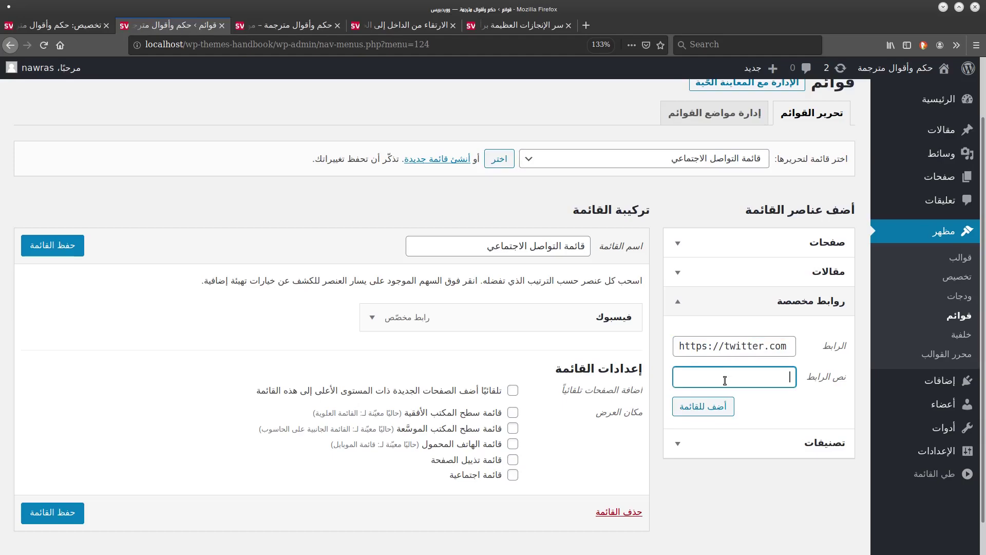
text(تويتر)
click(703, 406)
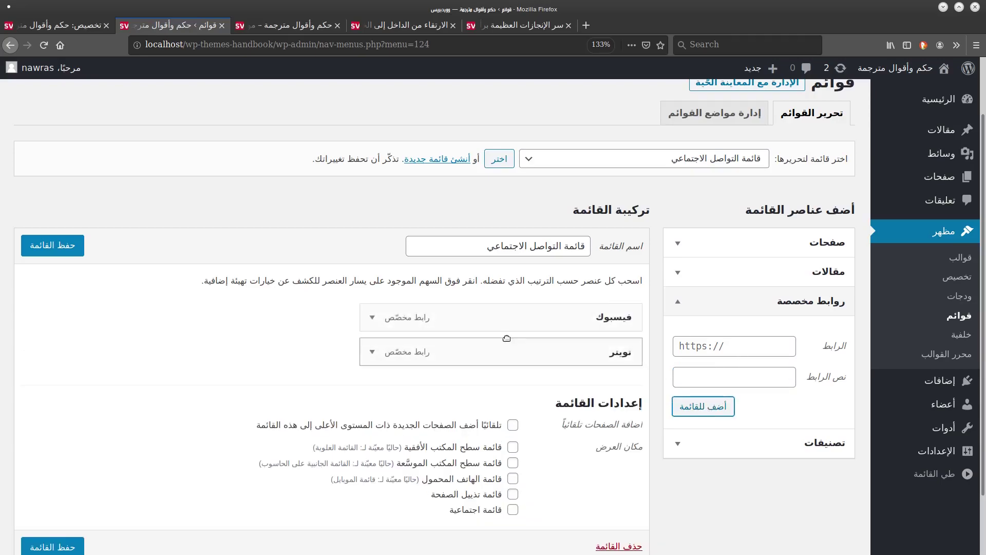
Check the "فيسبوك" item's settings and enable the advanced menu property "أين يفتح الرابط" in the screen options
click(372, 317)
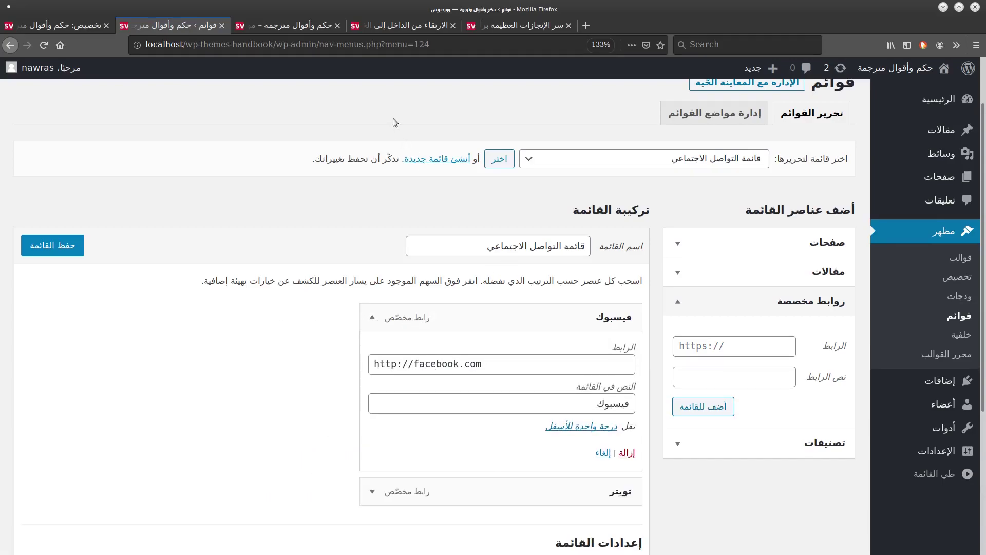
scroll(393, 120, up, 3)
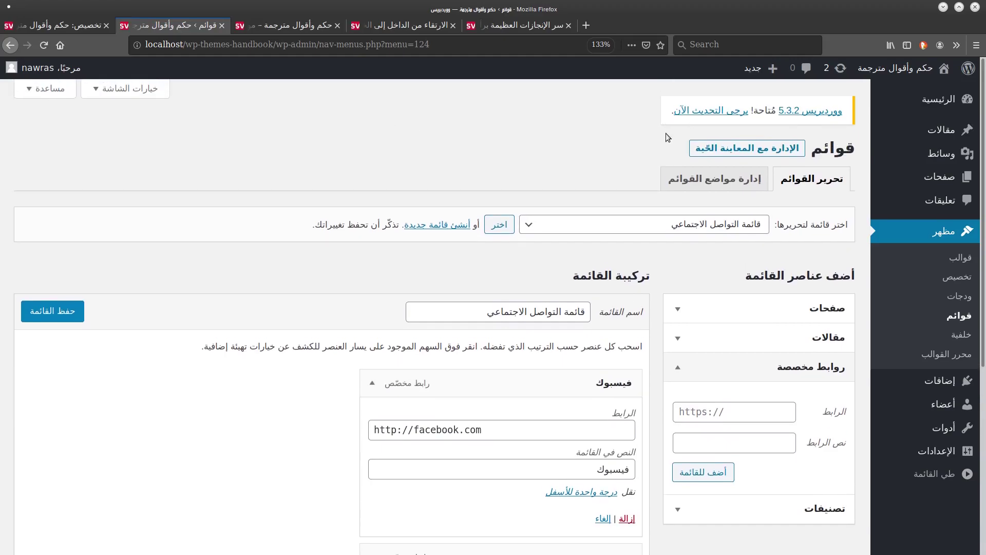
click(97, 89)
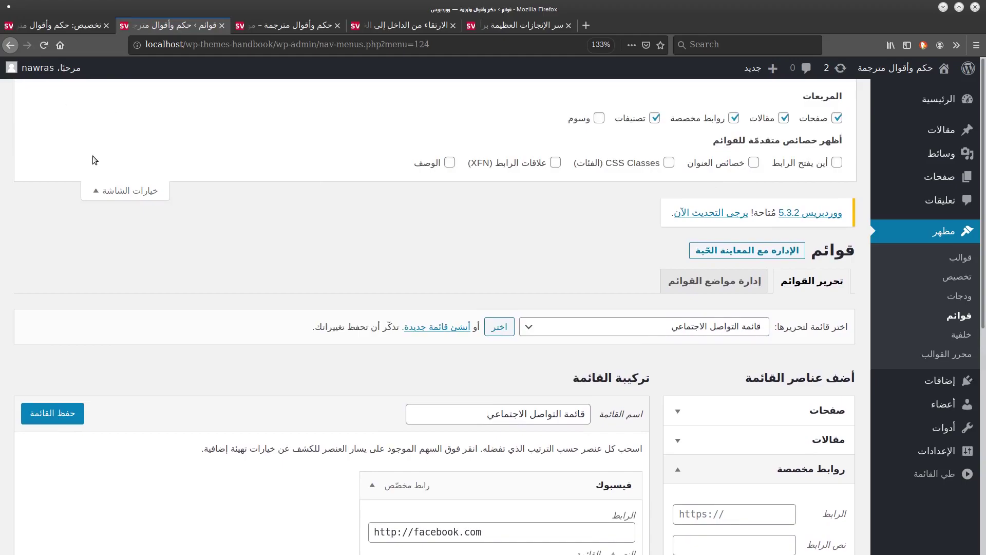
click(837, 163)
click(125, 194)
Set both the "فيسبوك" and "تويتر" menu items to open their links in a new tab
scroll(294, 235, down, 5)
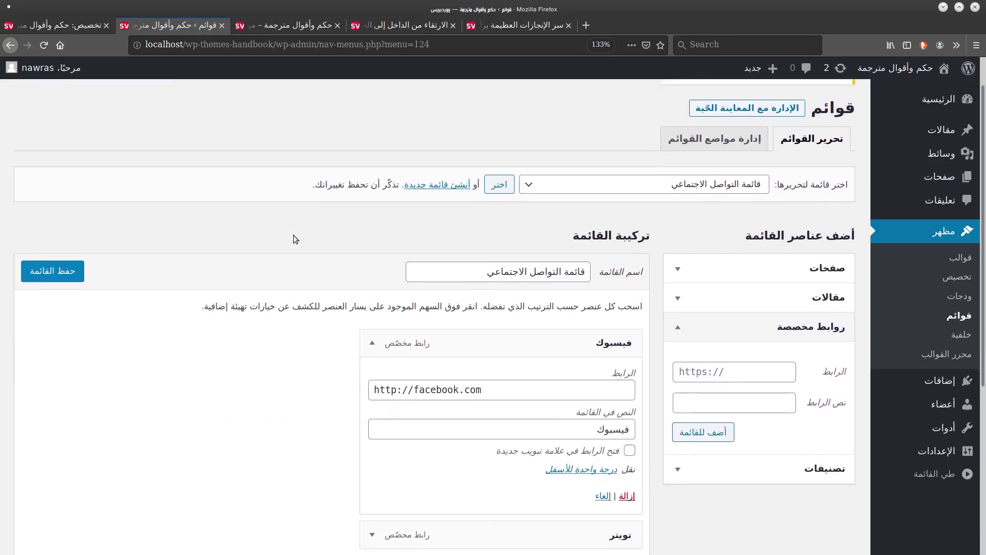
scroll(457, 179, up, 1)
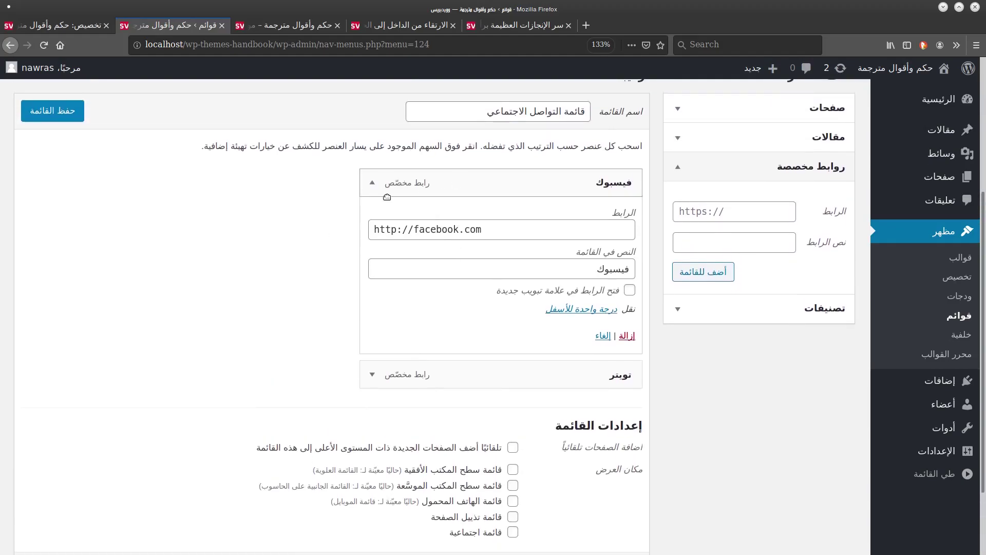
click(373, 182)
scroll(376, 201, up, 2)
click(372, 247)
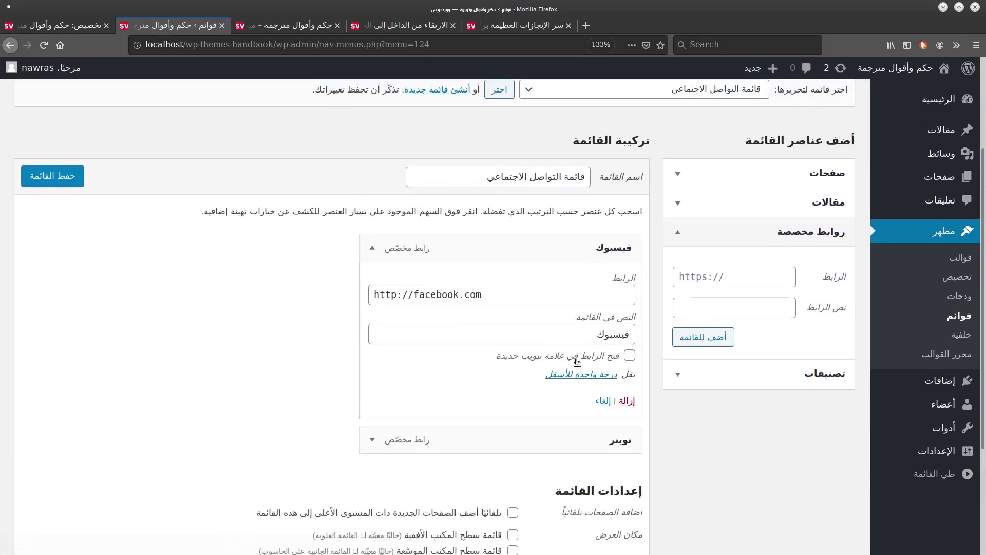
click(627, 355)
click(373, 248)
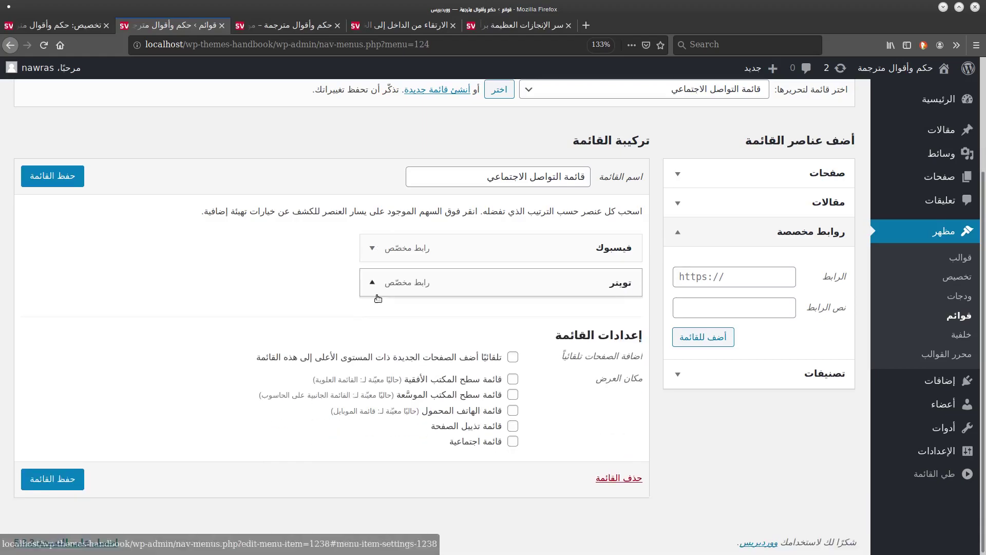
click(372, 282)
click(630, 390)
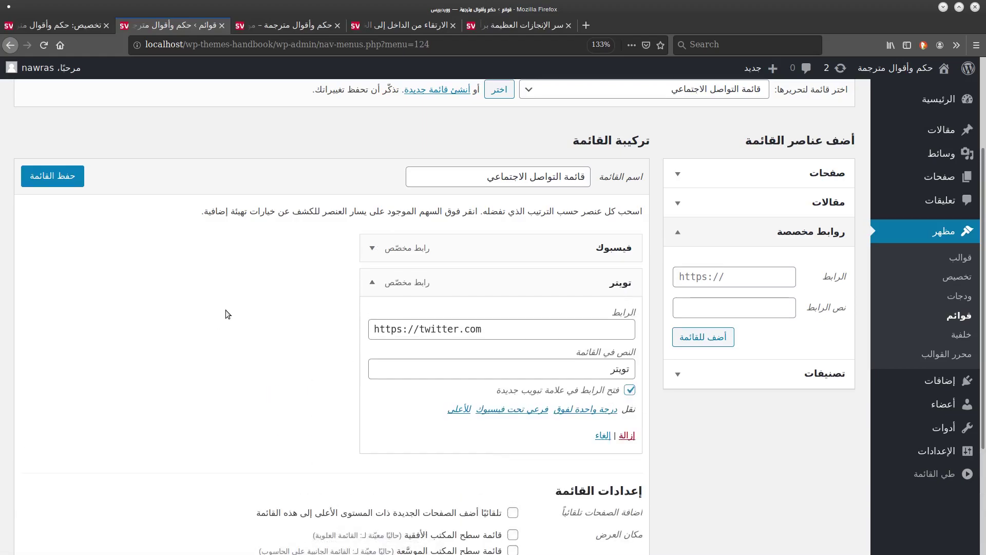
Assign the social menu to the display location "قائمة اجتماعية" and save it
scroll(226, 309, down, 3)
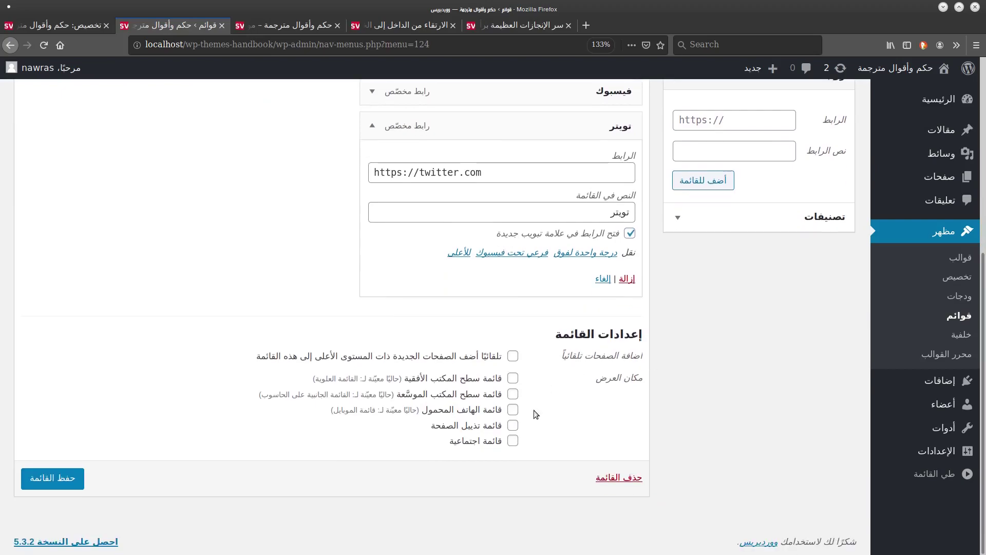
click(512, 440)
scroll(169, 258, up, 1)
scroll(168, 256, up, 5)
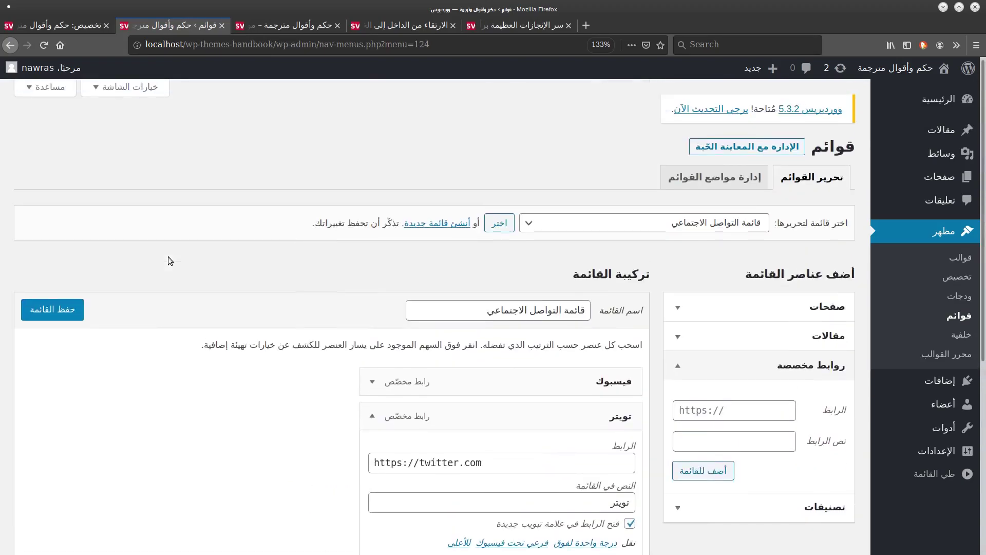
click(53, 311)
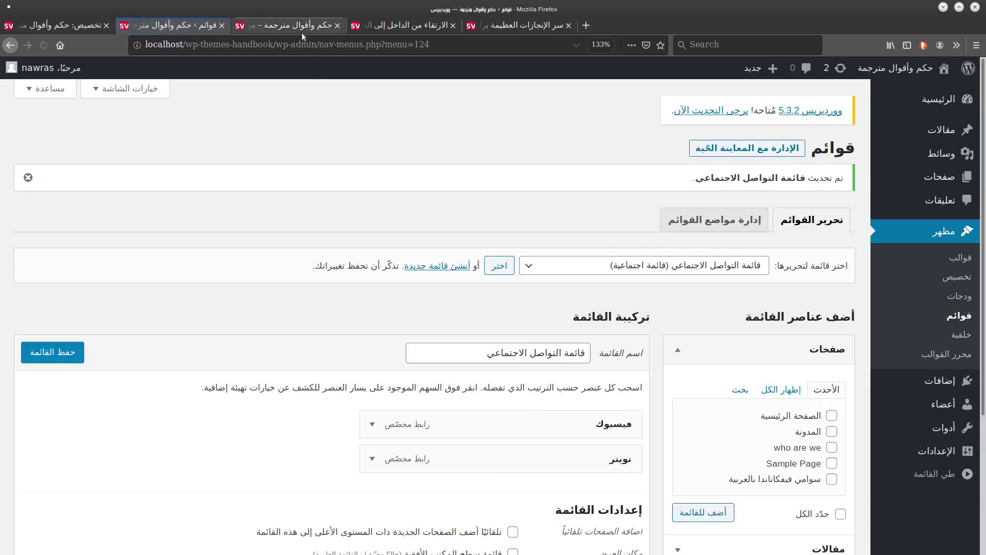
Reload the site's home page, examine the social icons in the footer and test the Twitter icon's link
click(301, 25)
key(F5)
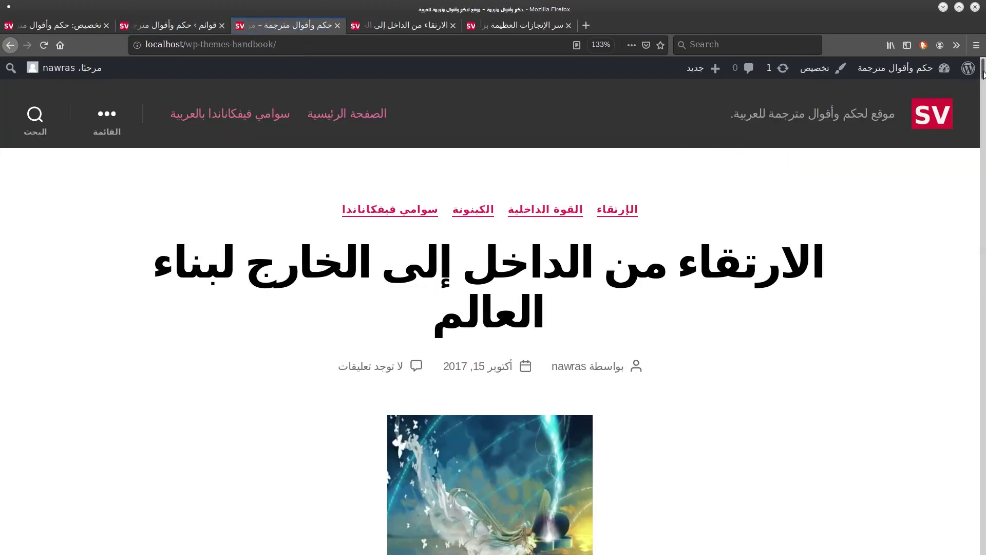
scroll(947, 296, down, 20)
scroll(950, 462, down, 10)
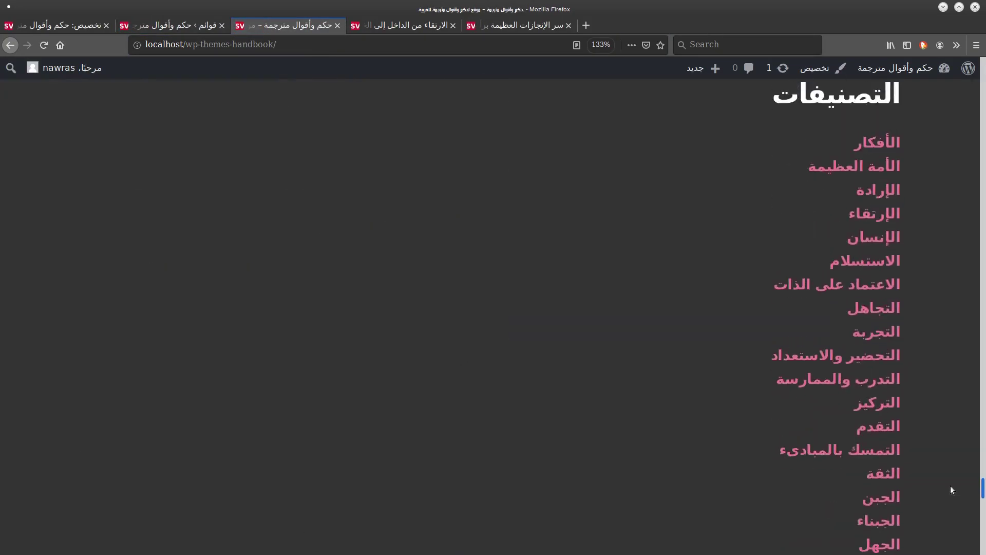
scroll(950, 485, up, 6)
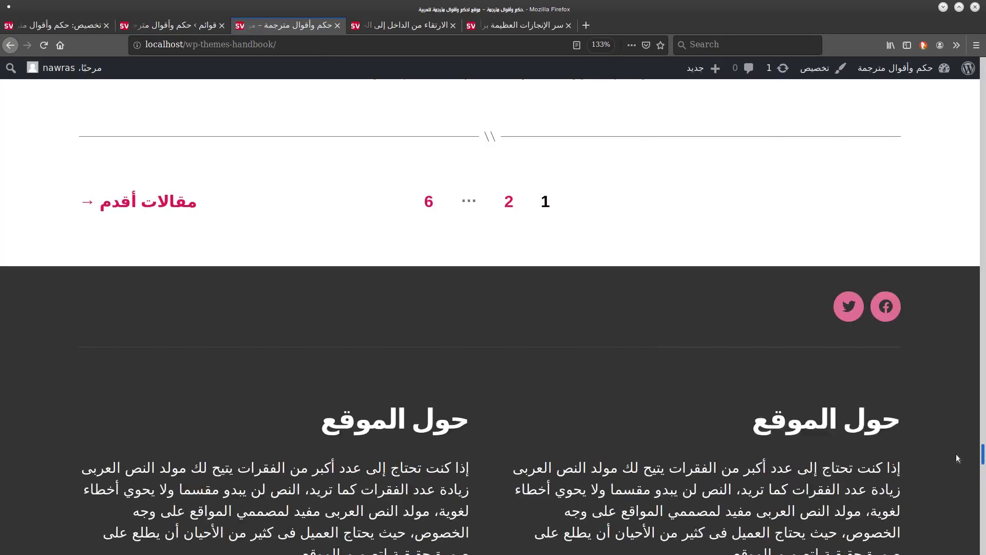
click(847, 304)
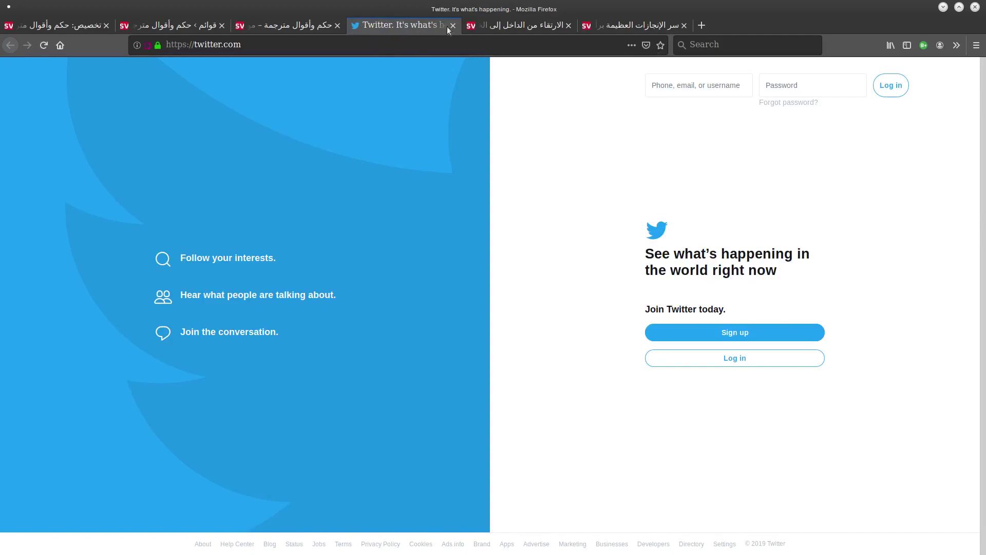
click(453, 26)
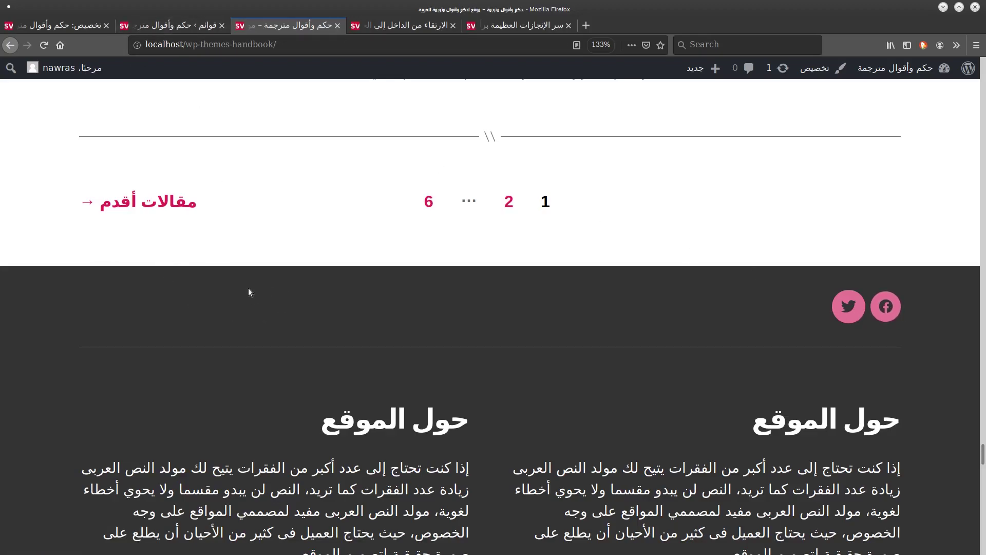
Create a new menu named "قائمة تذييل" on the menus admin page
click(169, 25)
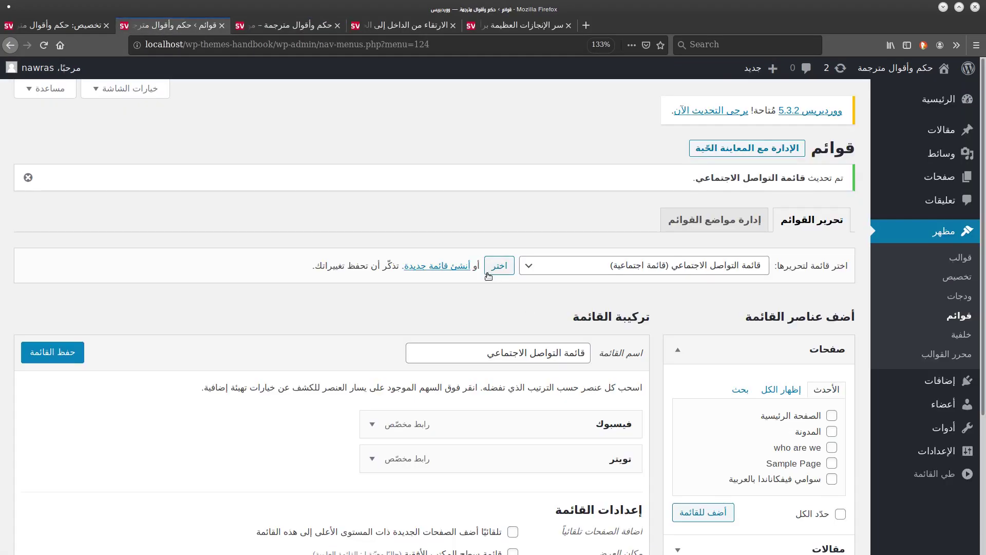
click(441, 266)
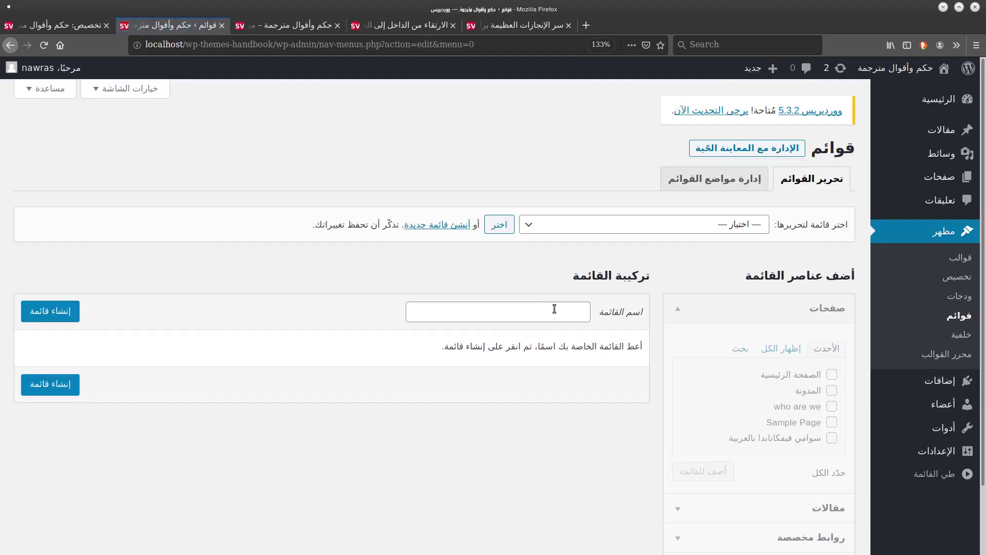
click(564, 314)
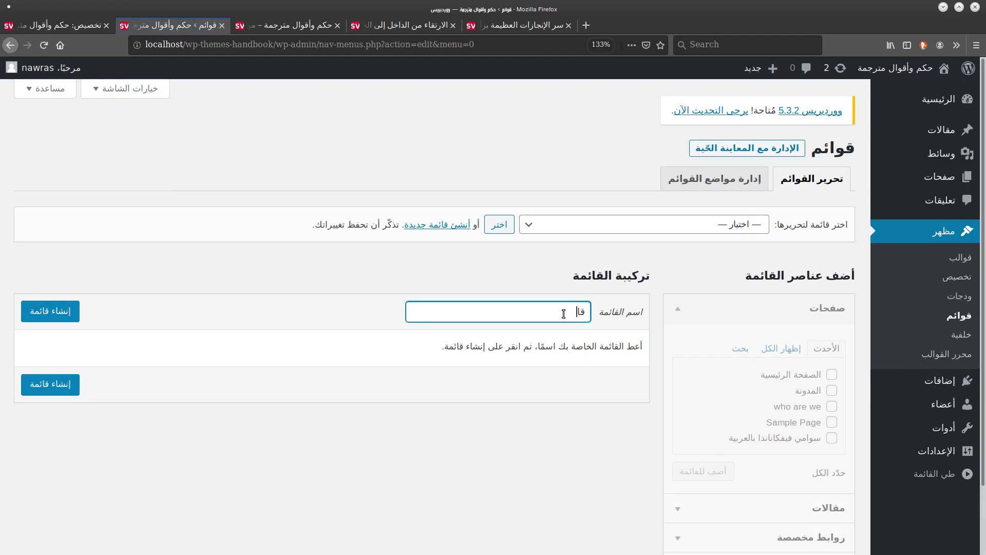
text(قائمة تذييل)
key(Return)
Add the pages "who are we" and "Sample Page" to the footer menu, assign it to "قائمة تذييل الصفحة" and save it
scroll(520, 362, down, 2)
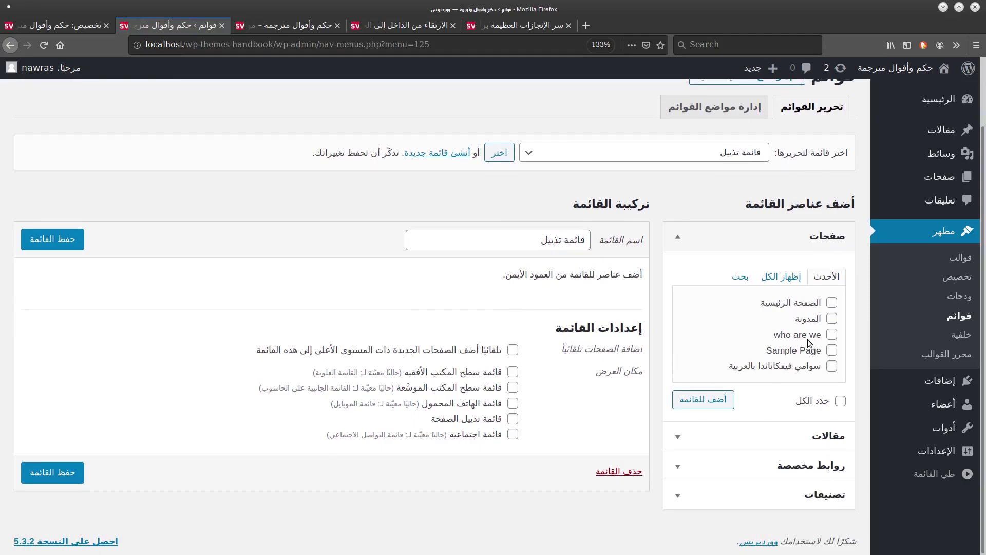
click(812, 335)
click(817, 351)
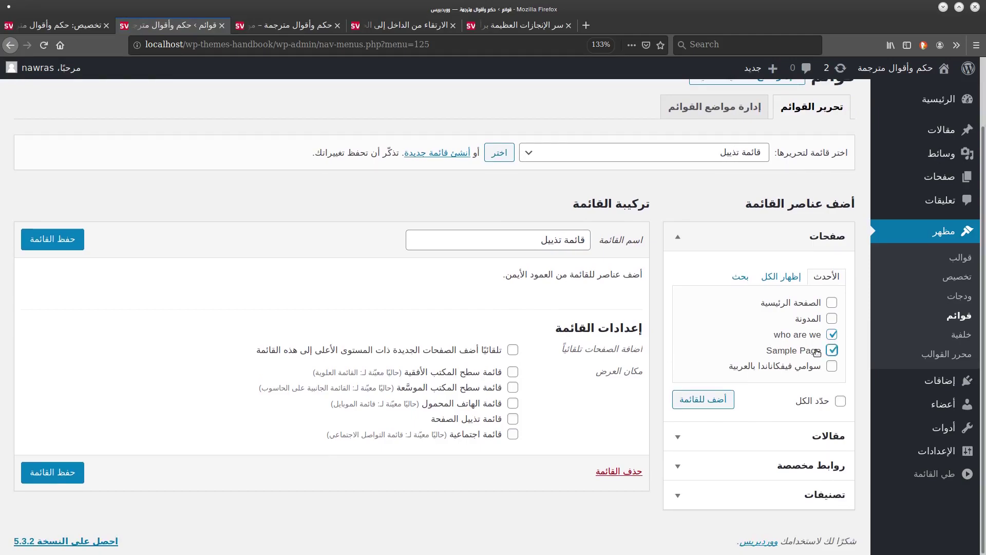
click(709, 398)
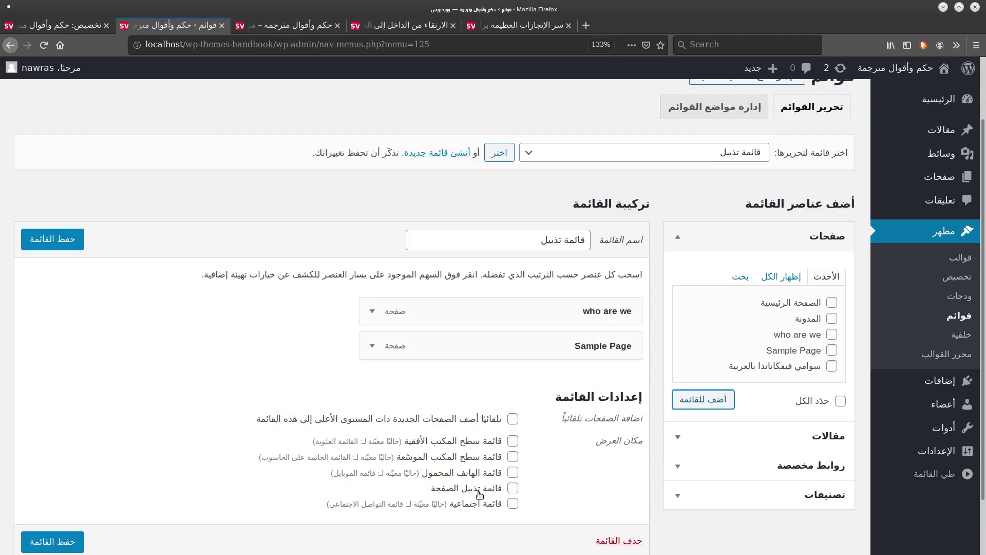
click(512, 488)
click(53, 238)
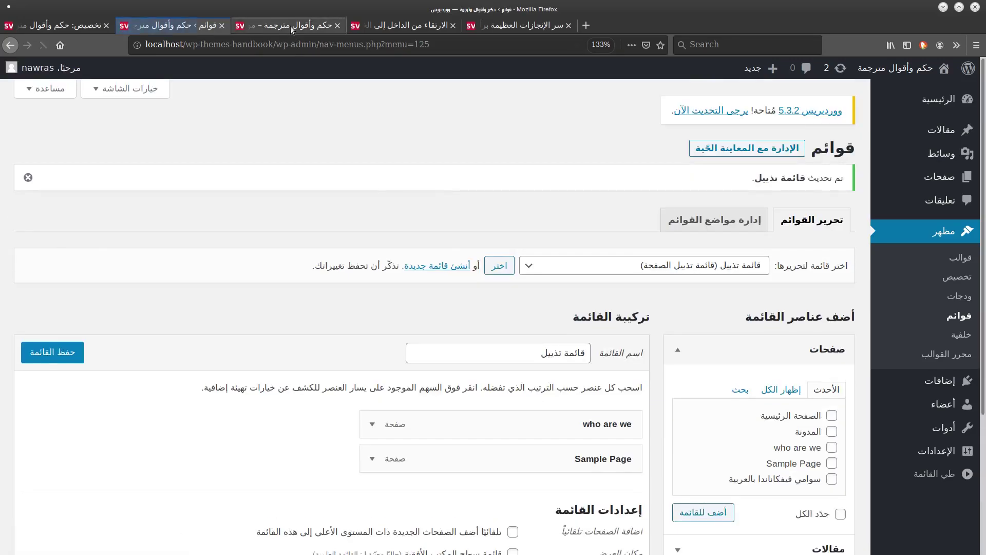
Reload the site's home page and examine the footer menu next to the social icons
click(288, 25)
key(F5)
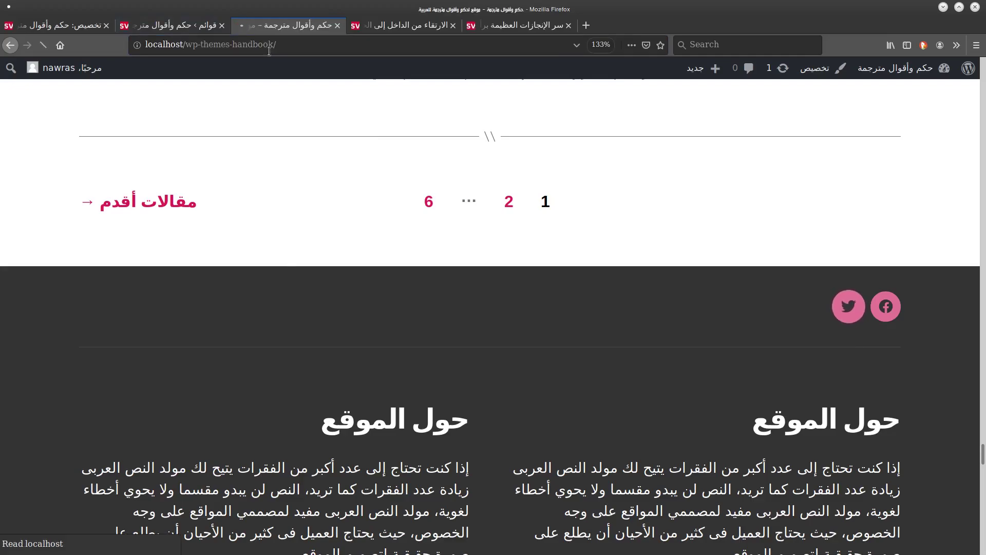
scroll(946, 245, down, 10)
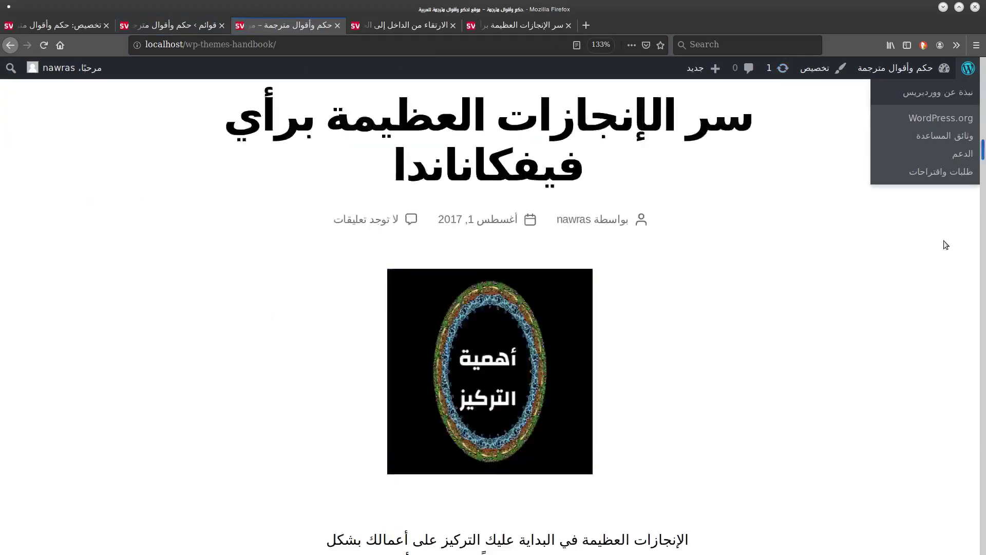
scroll(902, 481, down, 10)
scroll(911, 438, up, 8)
scroll(914, 445, down, 4)
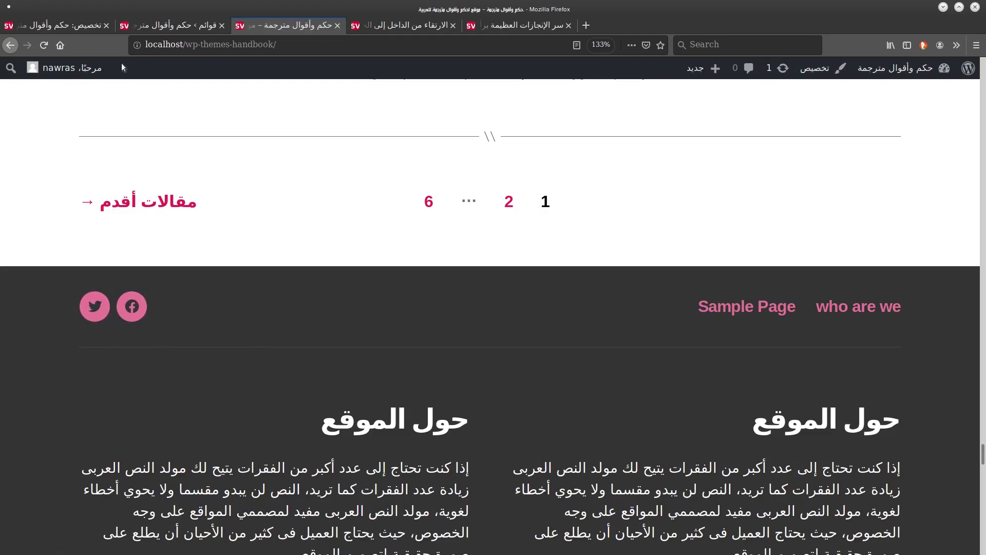
Open the Customizer's "ودجات" section to view the theme's footer widget areas
click(95, 26)
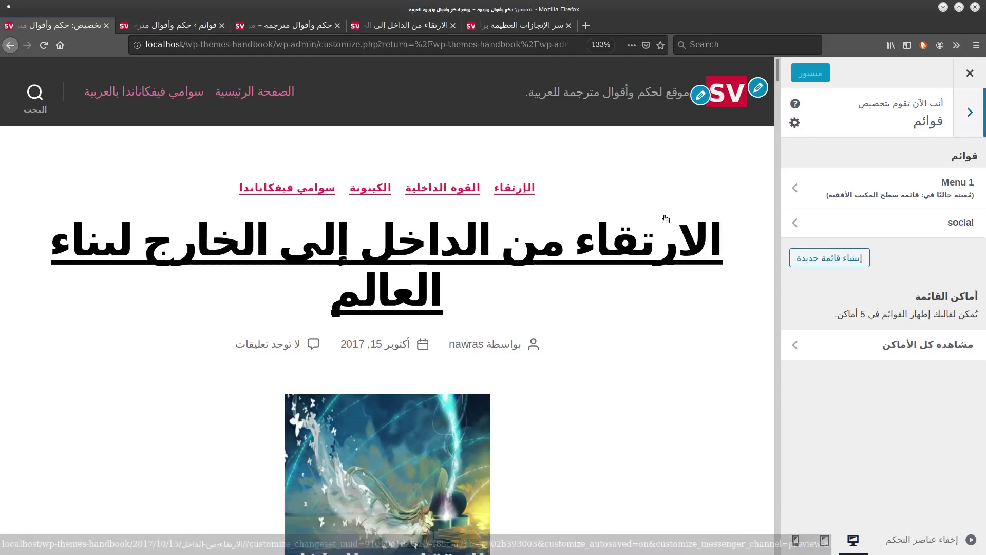
click(970, 116)
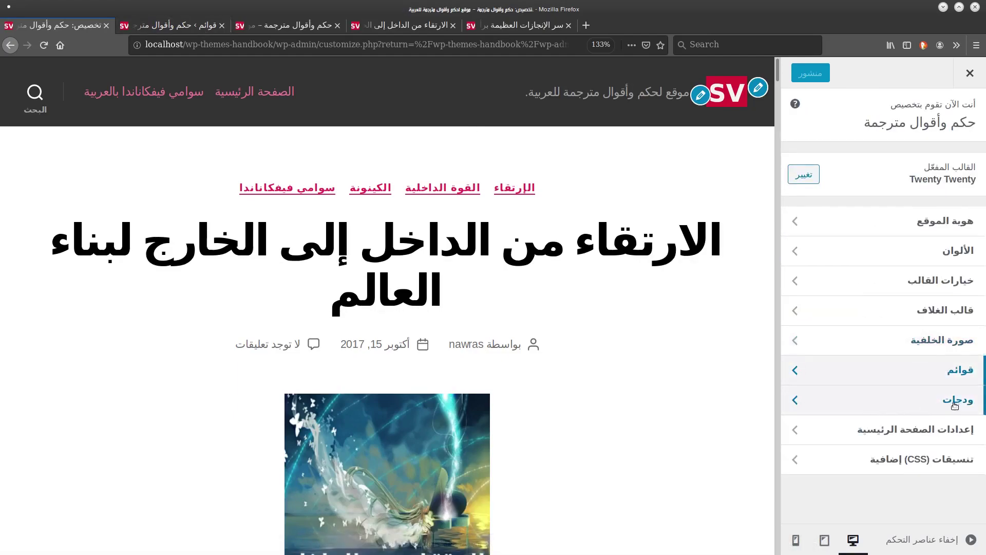
click(930, 408)
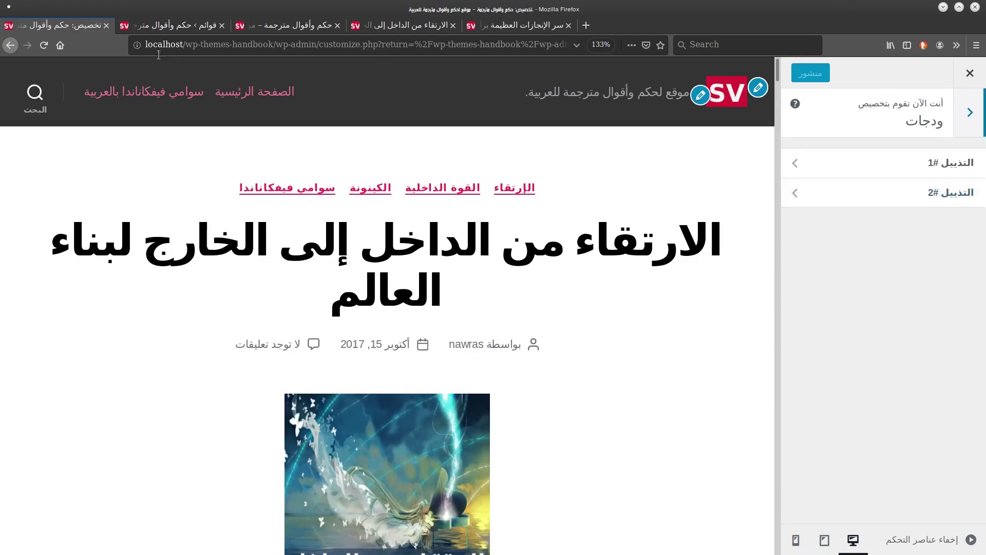
Open the "ودجات" admin page and delete the "بحث" and "تصنيفات" widgets from the "التذييل #1" area
click(187, 27)
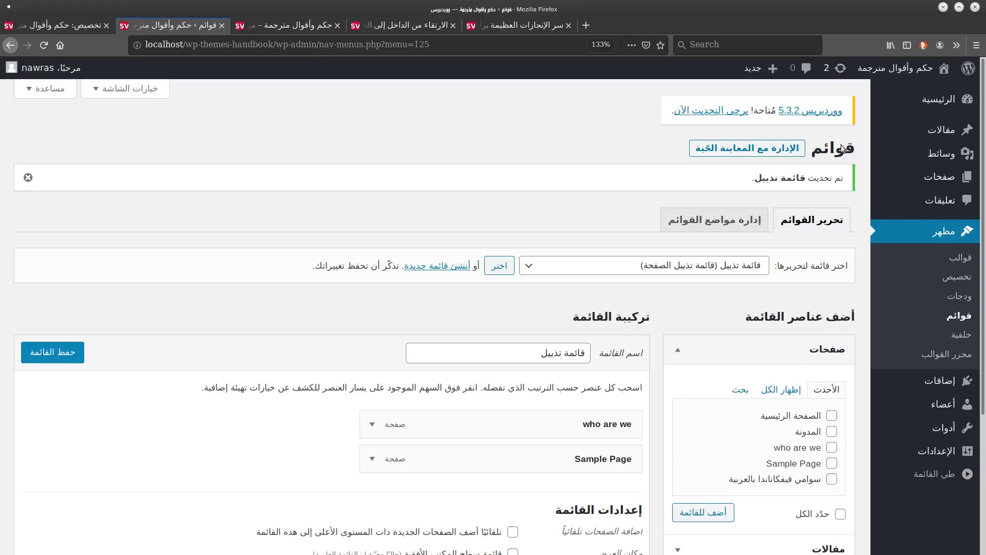
click(959, 296)
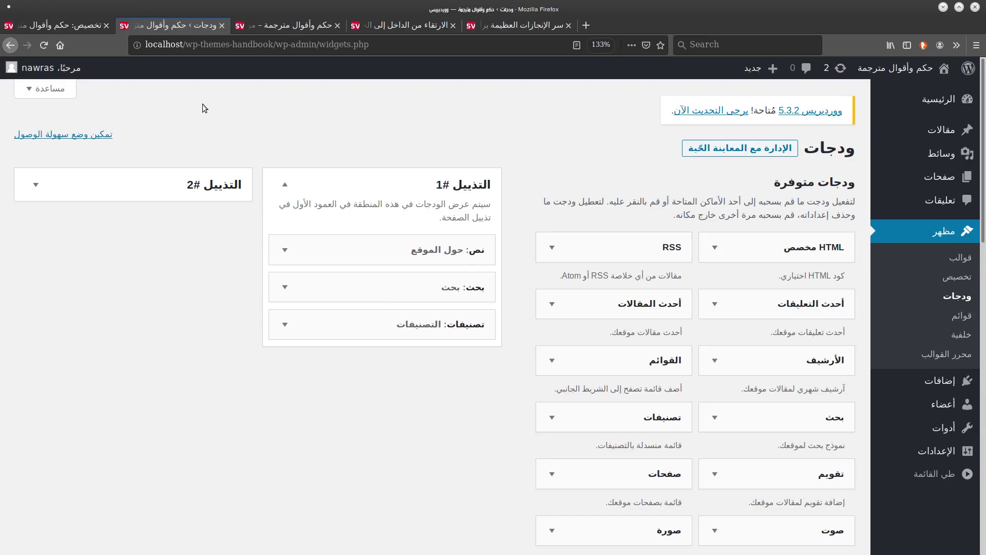
click(58, 25)
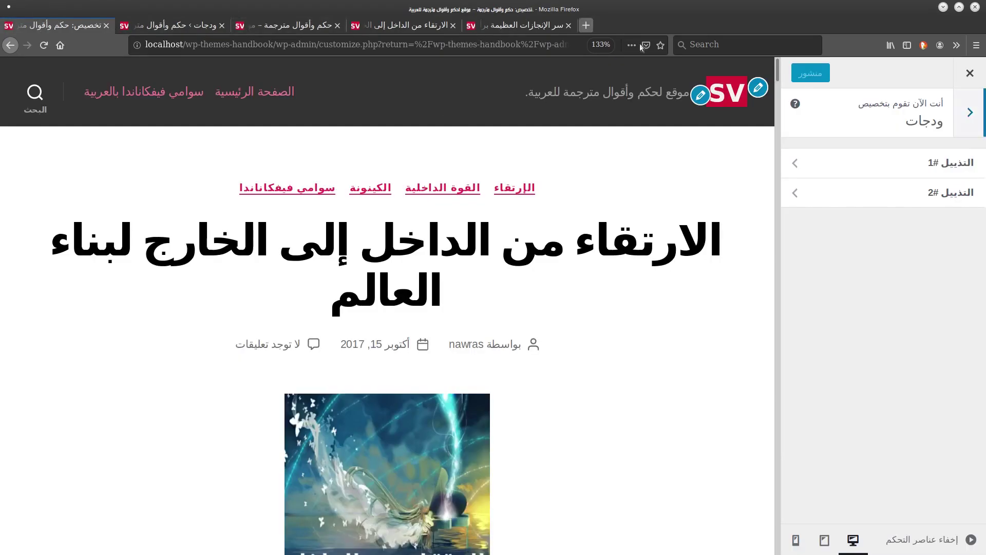
click(182, 18)
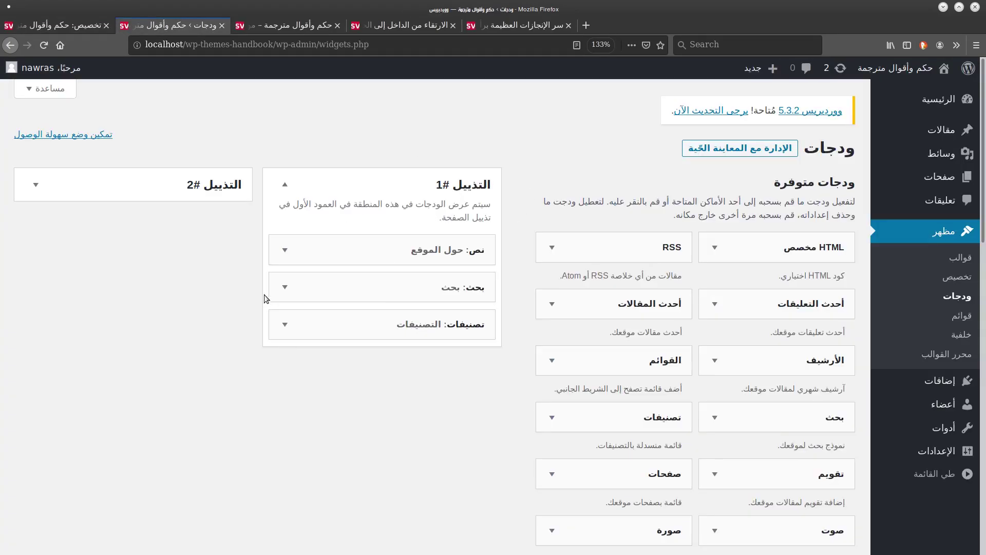
scroll(264, 295, down, 3)
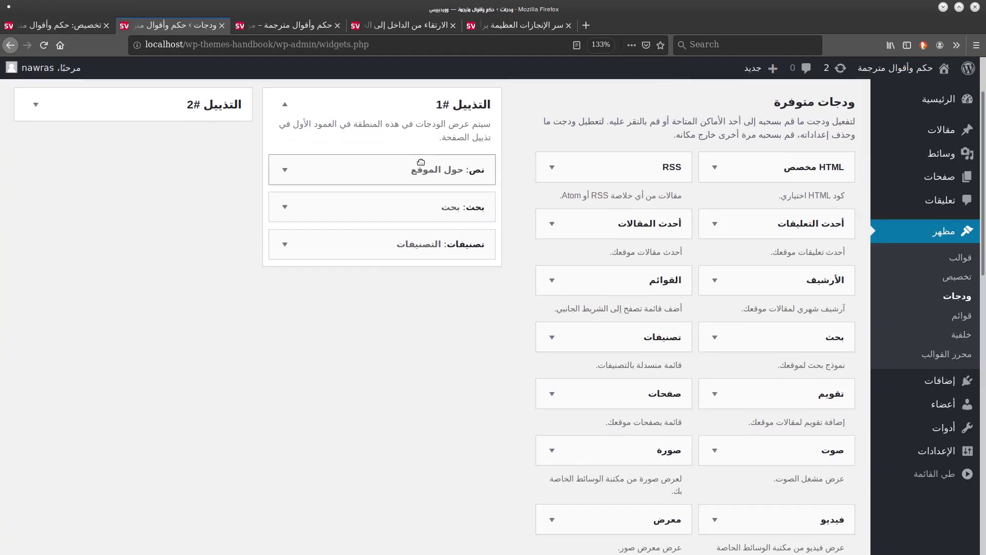
click(284, 207)
click(475, 282)
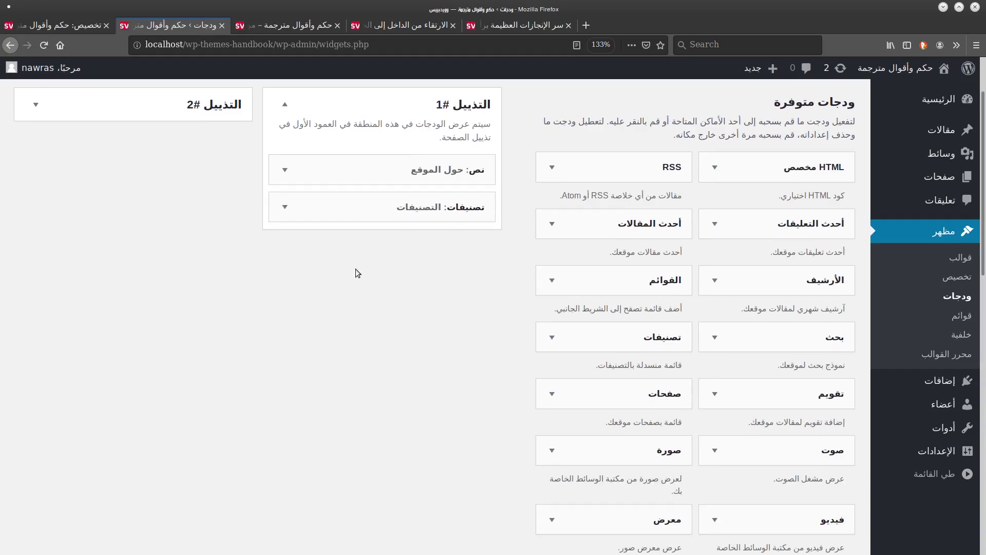
click(284, 207)
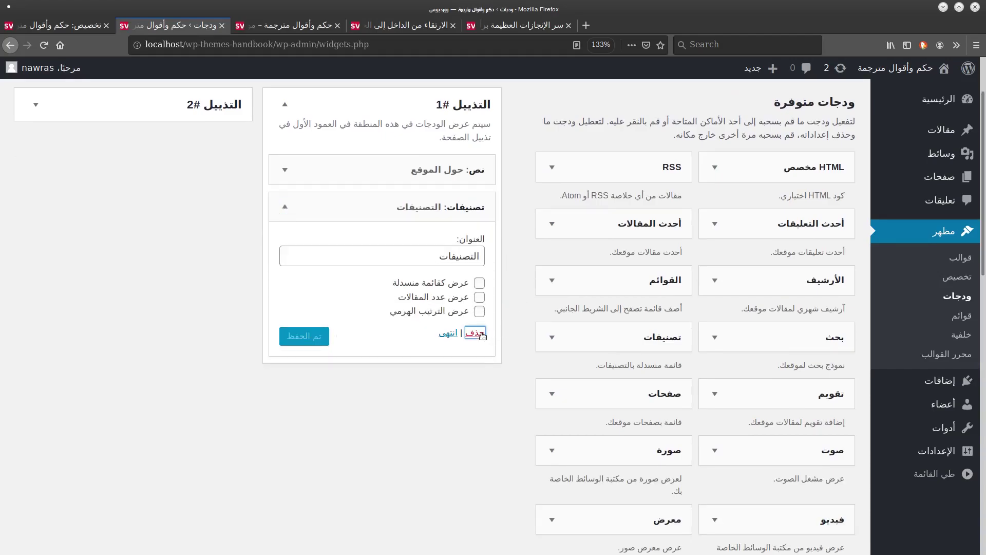
click(482, 332)
Add an "أحدث المقالات" widget to "التذييل #1" with the title "أحدث المقالات", enable showing the post date and save it
drag(586, 230, 458, 203)
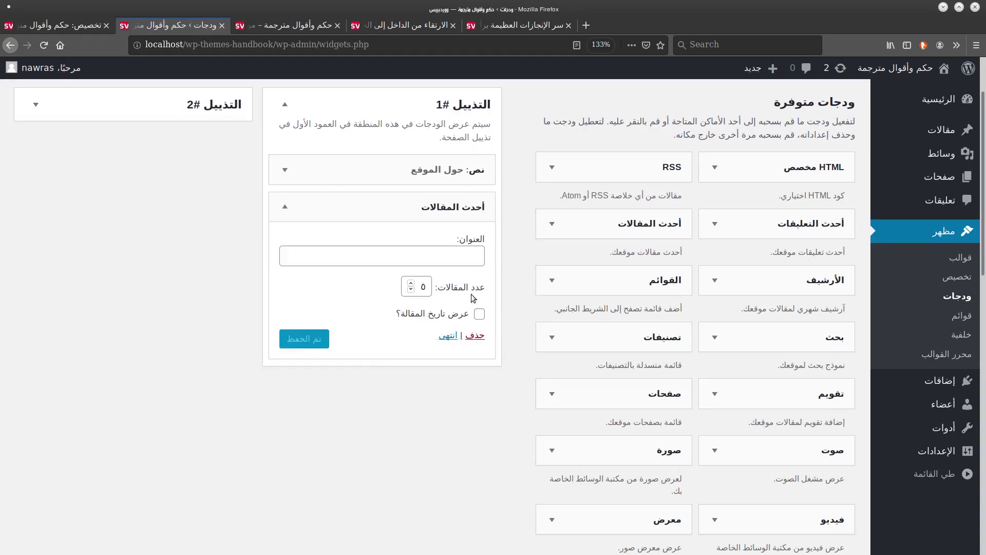
click(439, 263)
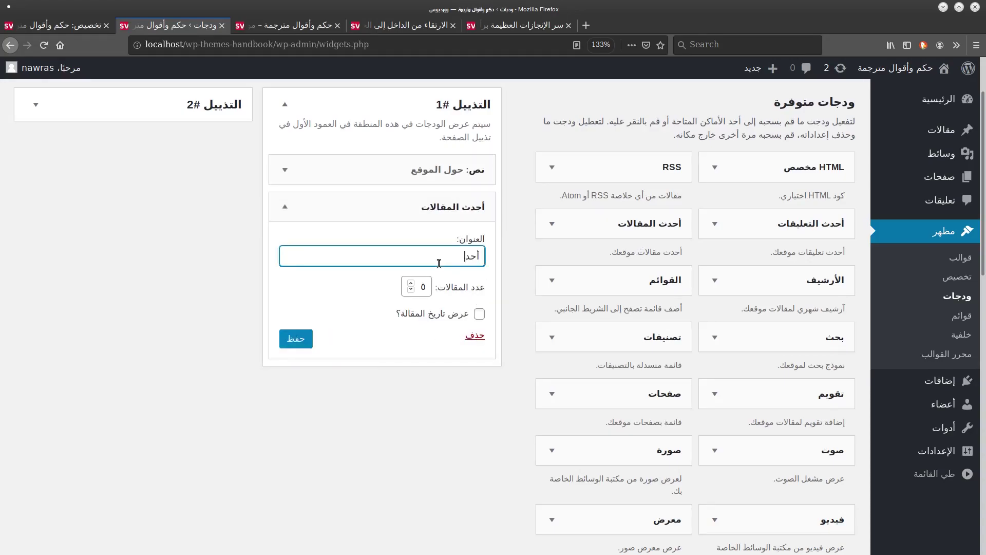
text(قالات)
click(479, 313)
click(296, 338)
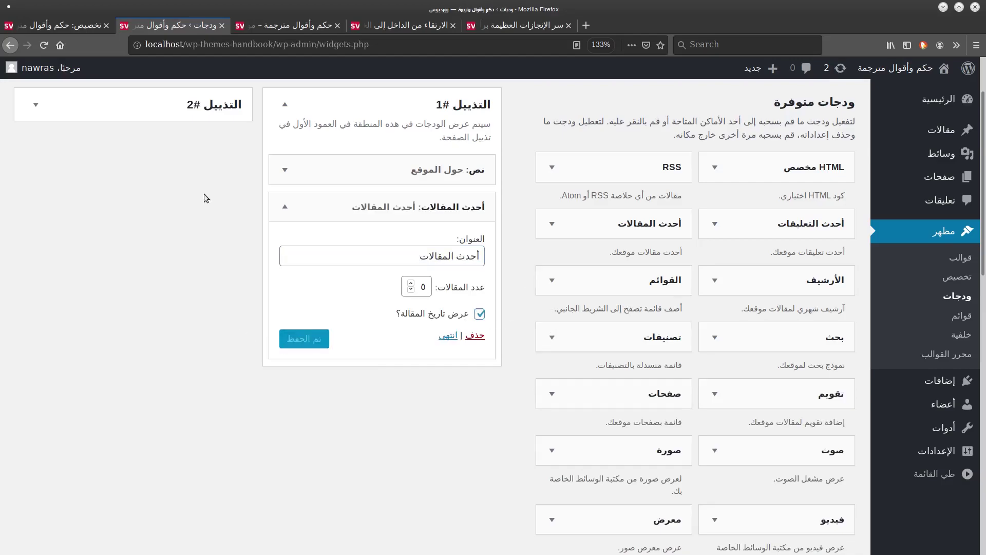
Reload the site's home page and examine the text and "أحدث المقالات" widgets in the footer
click(285, 25)
key(F5)
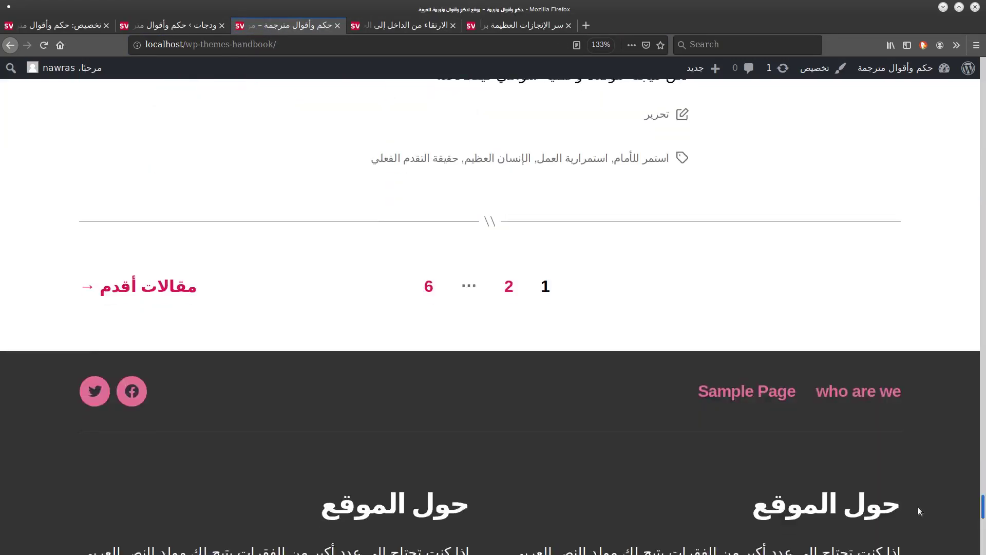
scroll(917, 514, down, 5)
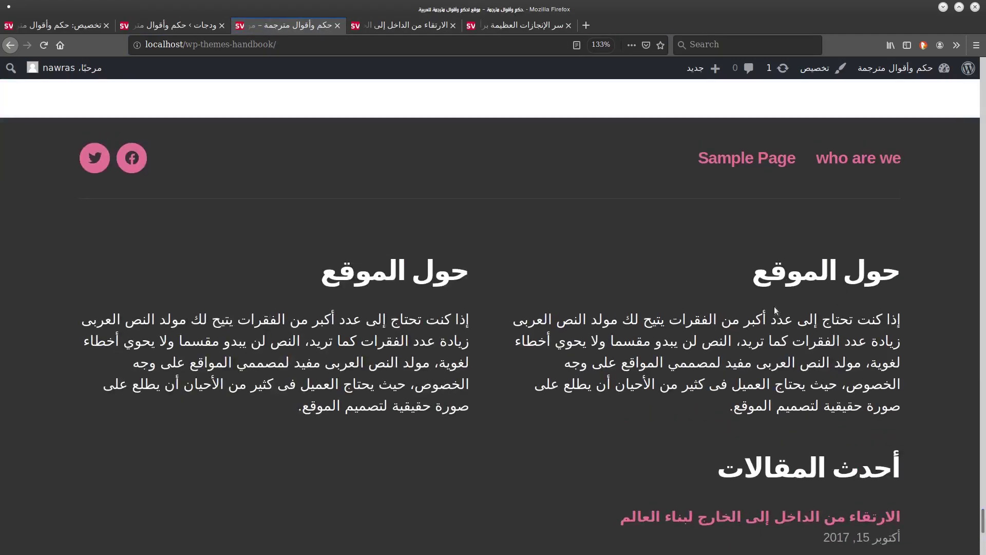
drag(776, 310, 746, 388)
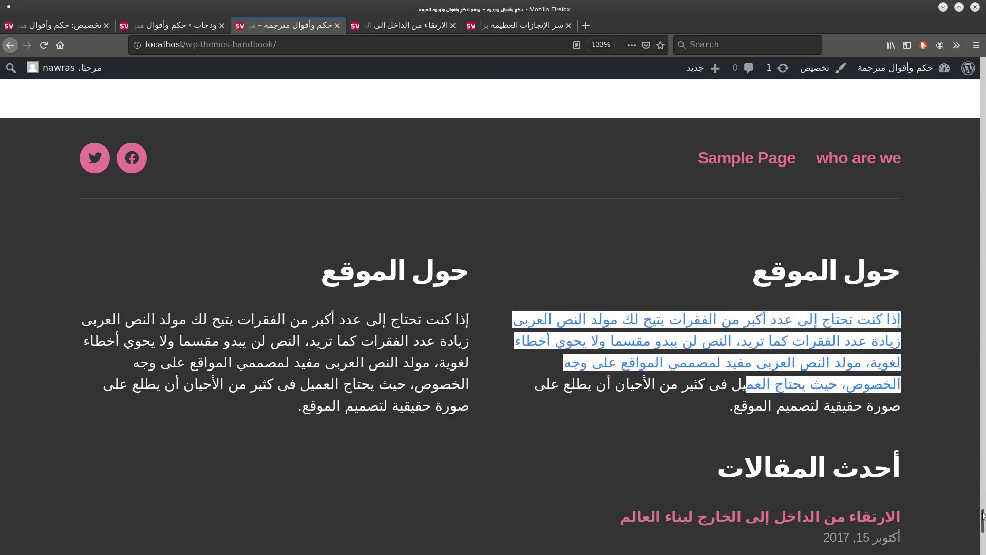
scroll(864, 234, down, 5)
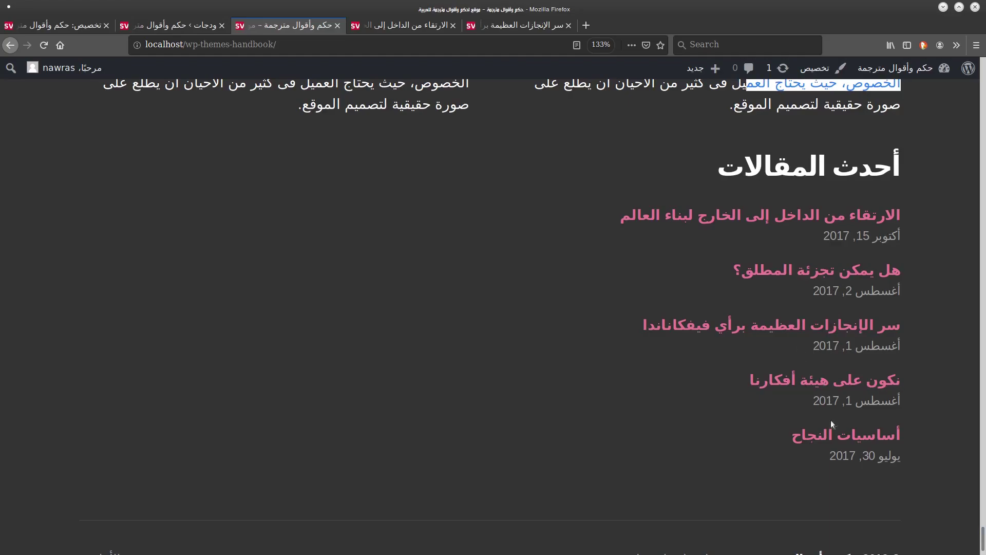
Disable showing the post date in the "أحدث المقالات" widget and save it
click(185, 26)
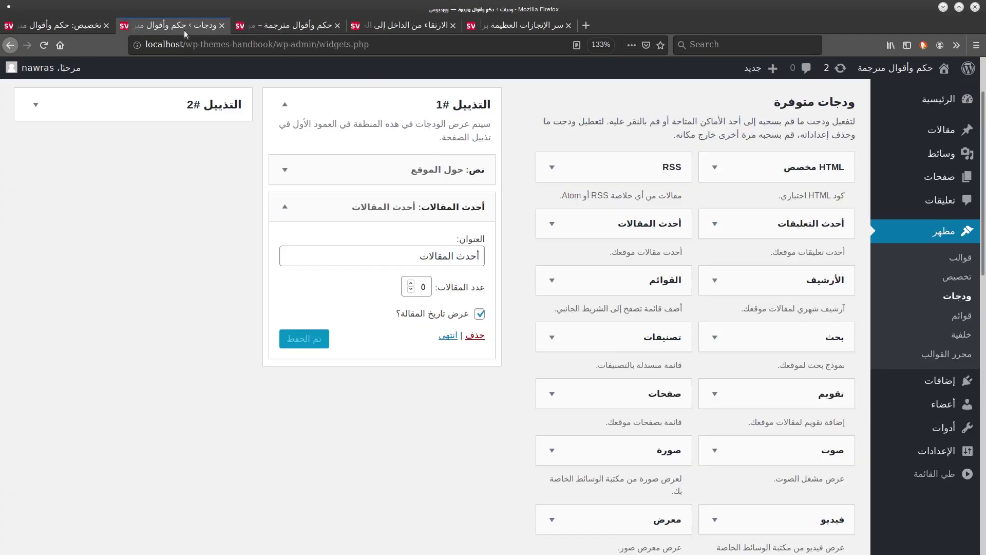
click(479, 313)
click(296, 341)
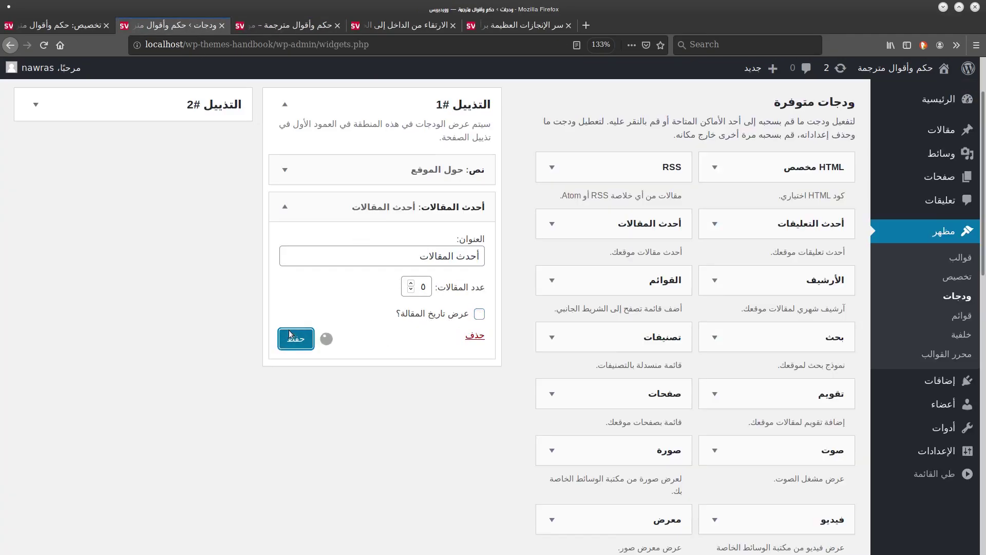
Reload the site's home page and check the "أحدث المقالات" list in the footer without post dates
click(277, 23)
click(277, 45)
key(Return)
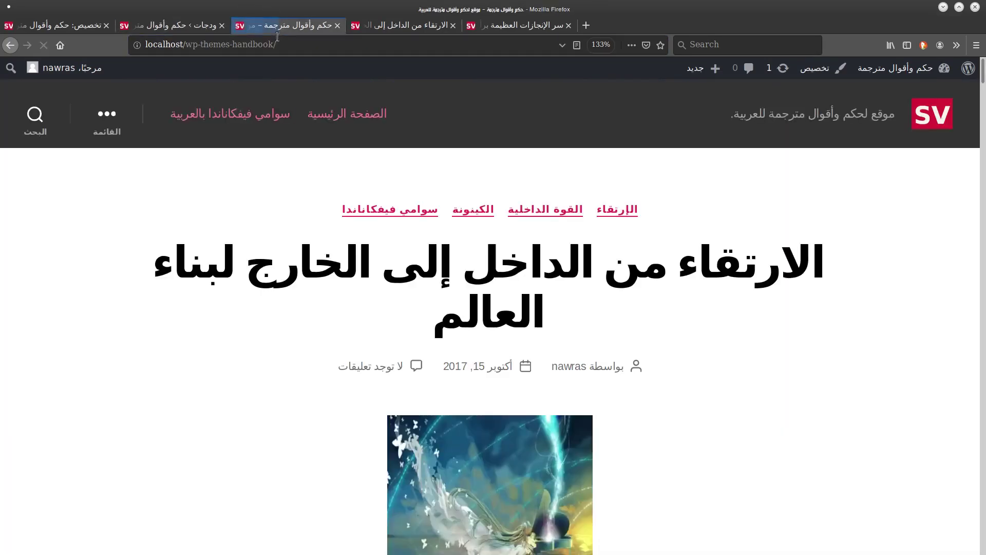
drag(983, 60, 984, 532)
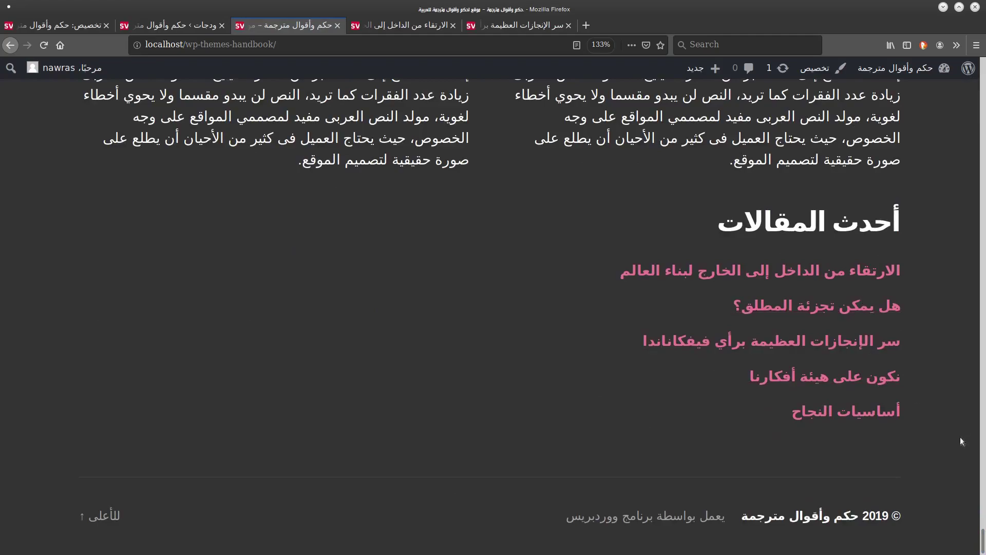
click(982, 521)
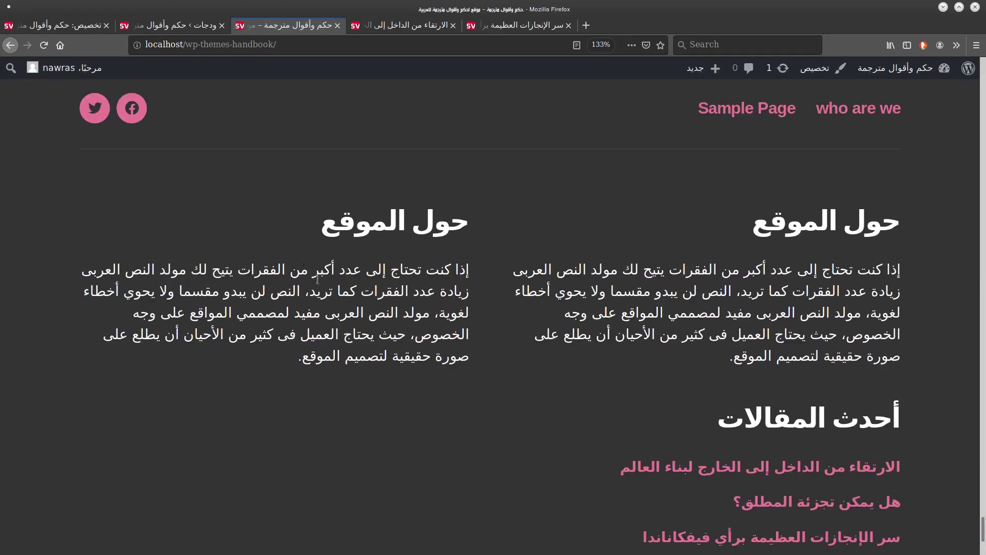
On the widgets admin page, add a "معرض الوسوم" widget titled "الوسوم" to the "التذييل #2" area and save it
click(160, 31)
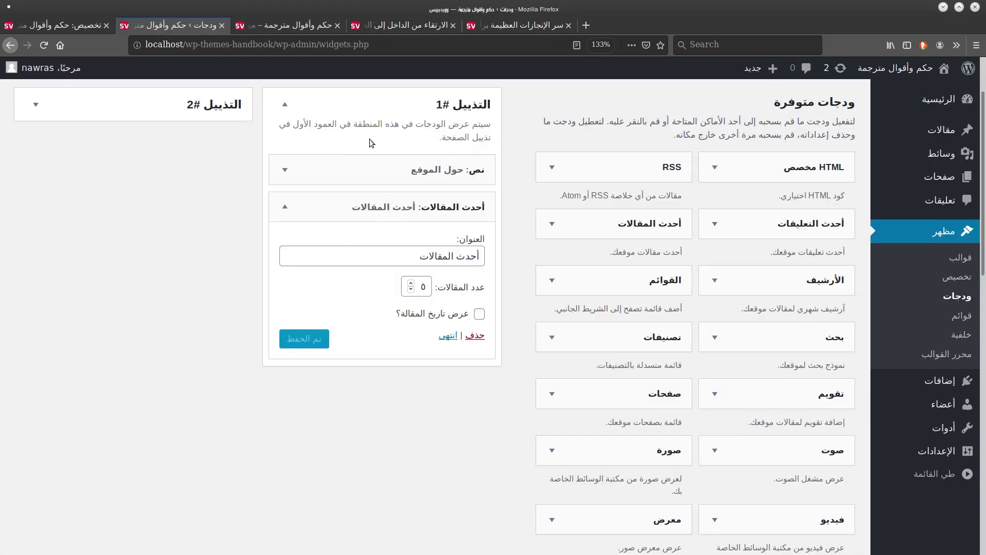
click(378, 102)
click(144, 113)
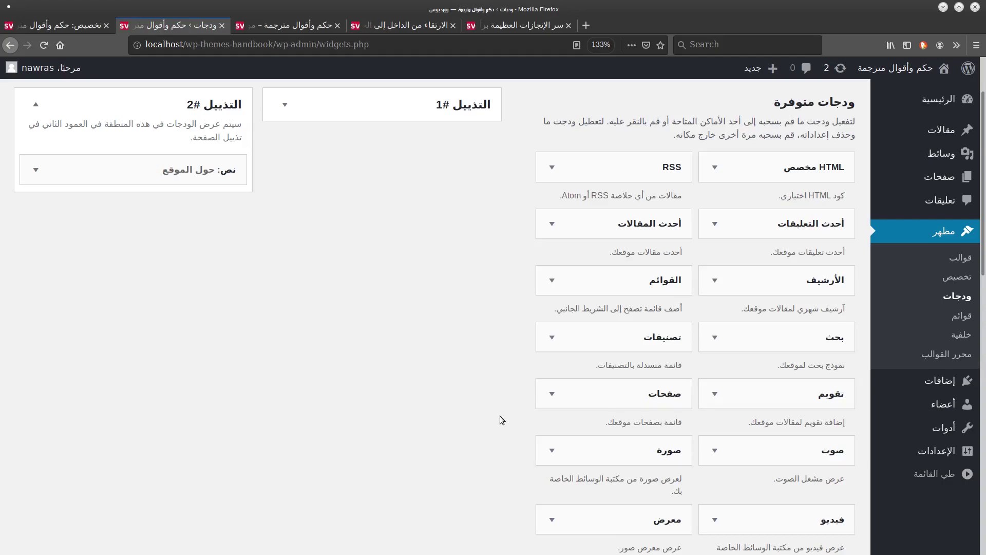
scroll(501, 416, down, 6)
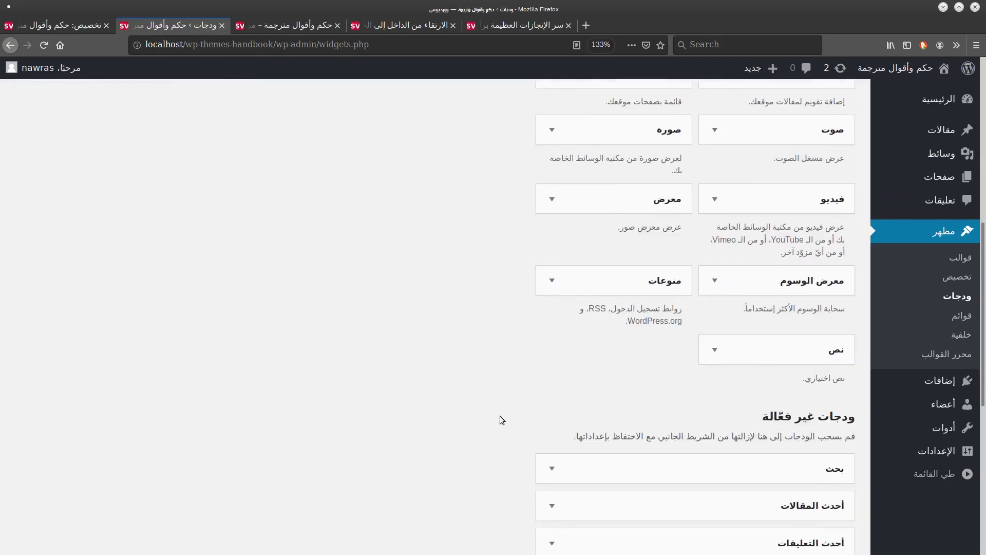
click(748, 282)
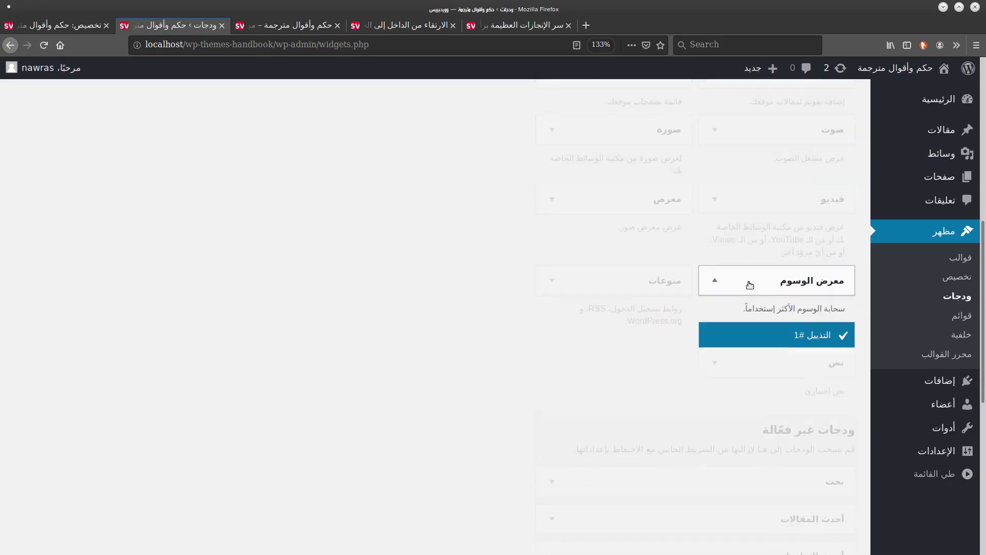
click(749, 362)
click(734, 390)
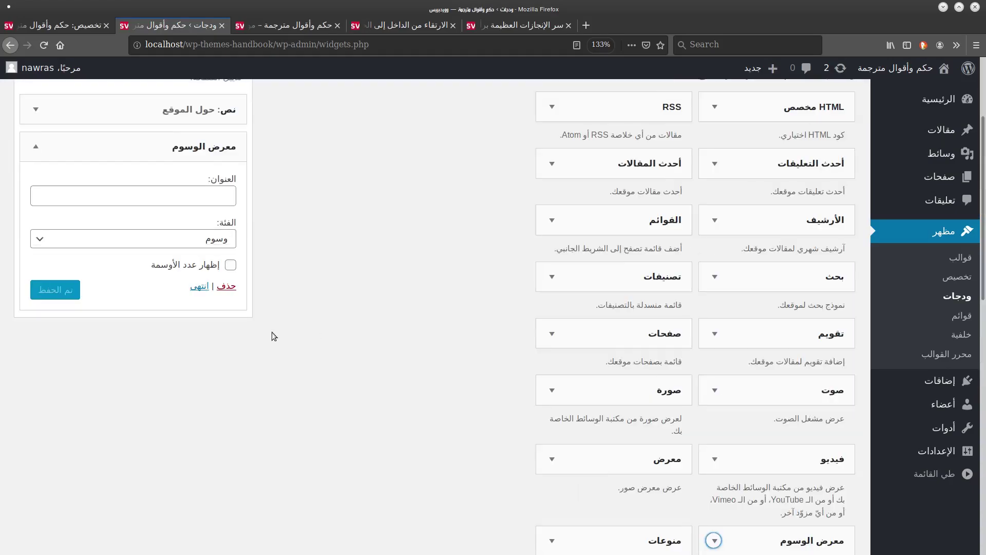
click(211, 198)
text(الوسوم)
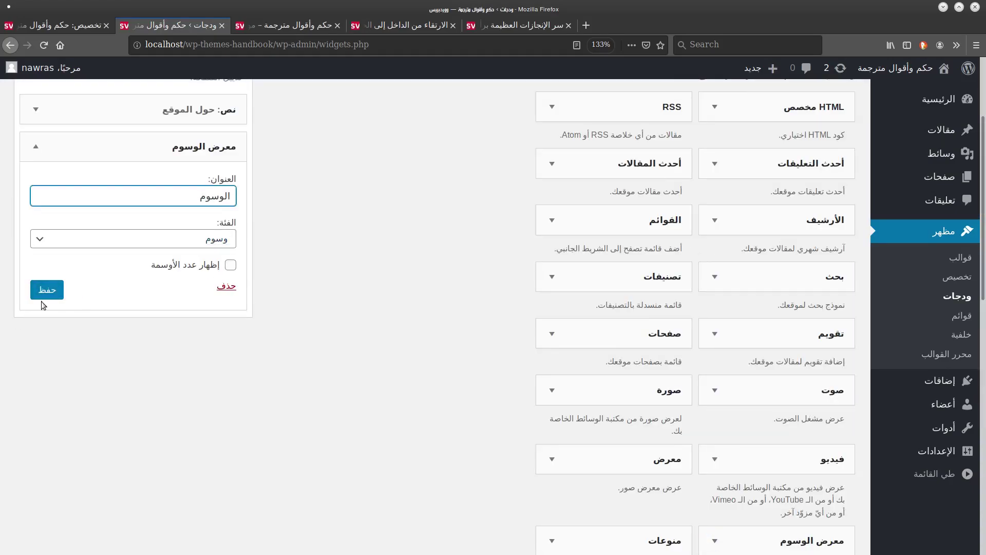
click(44, 295)
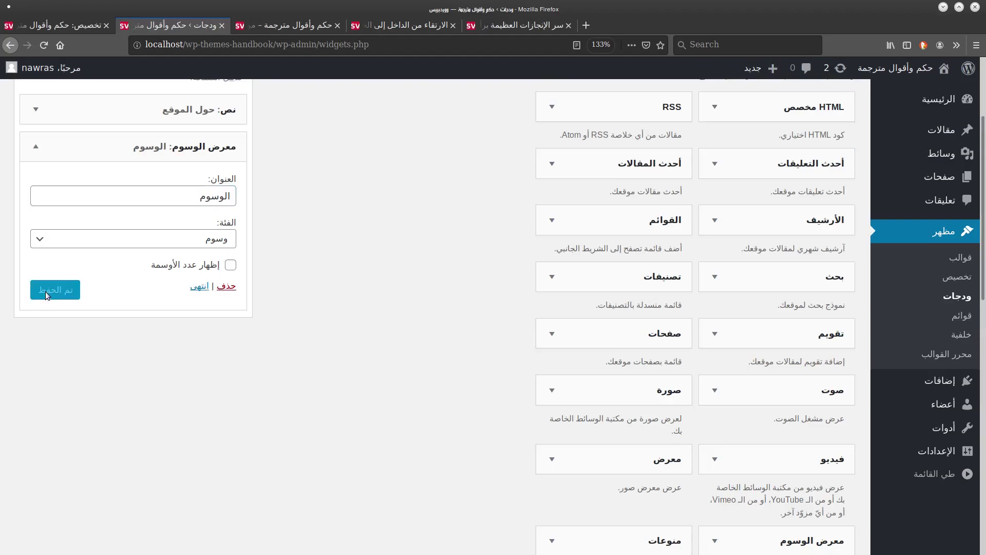
Delete the "حول الموقع" text widget from the "التذييل #2" area
scroll(48, 295, up, 1)
click(37, 150)
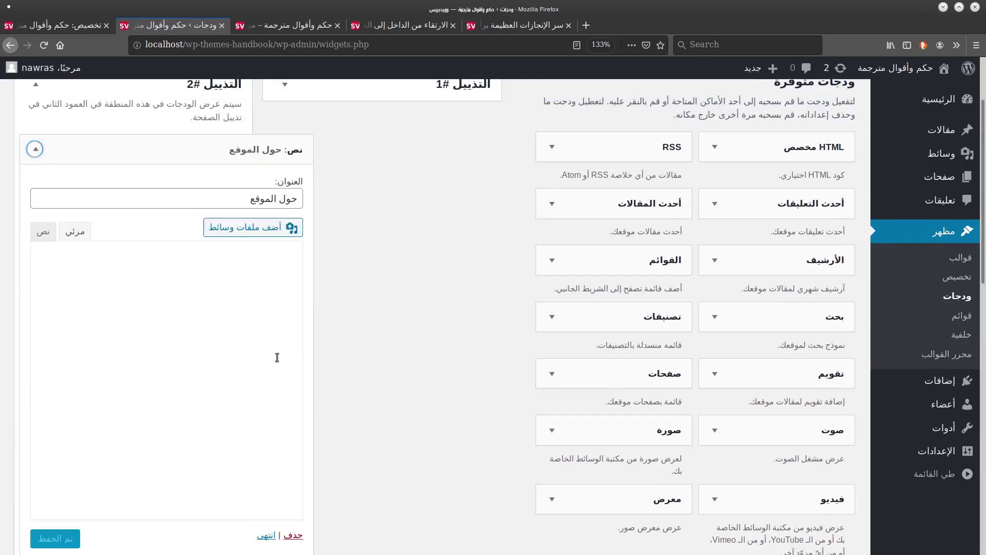
click(294, 438)
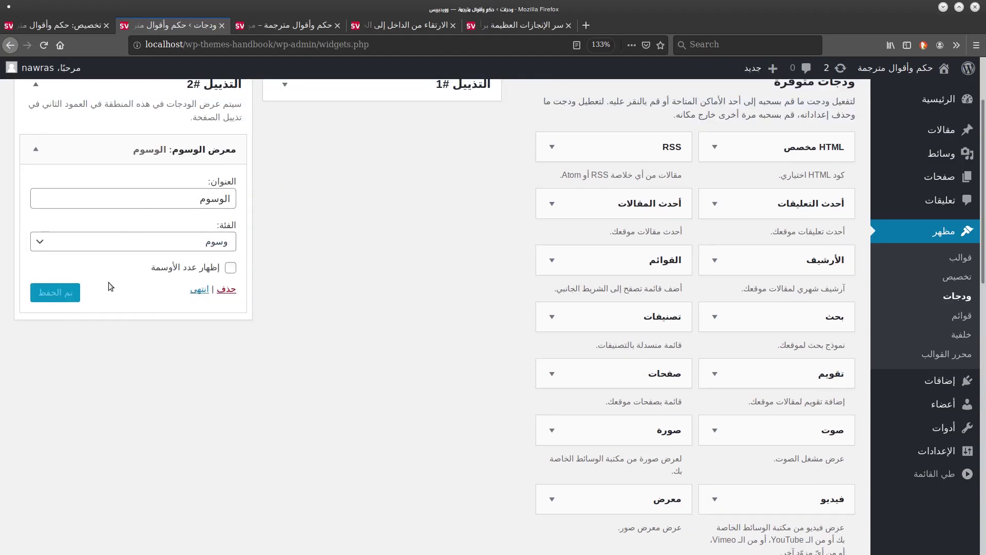
Reload the site's home page and examine the "الوسوم" tag cloud in the second footer column
click(265, 27)
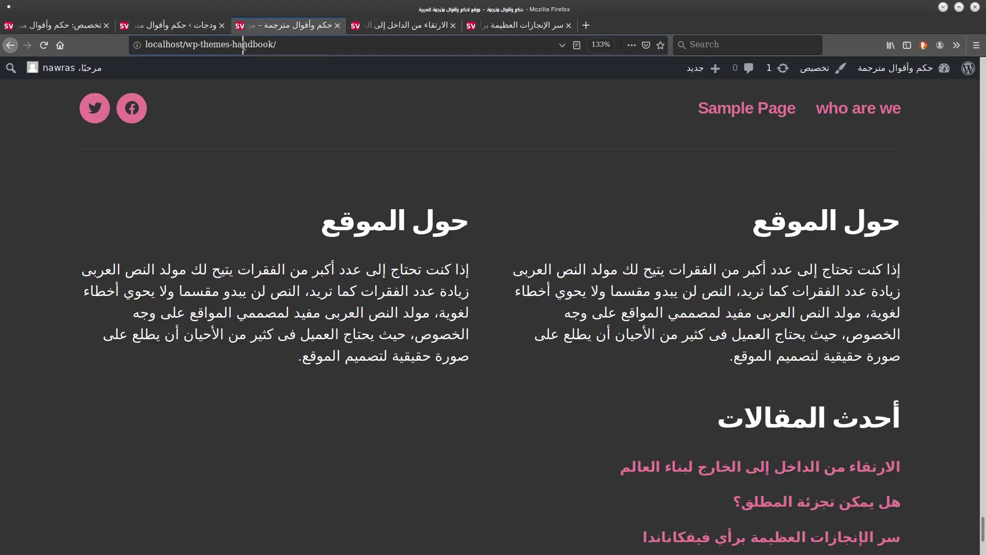
key(F5)
drag(983, 72, 968, 534)
scroll(968, 534, down, 5)
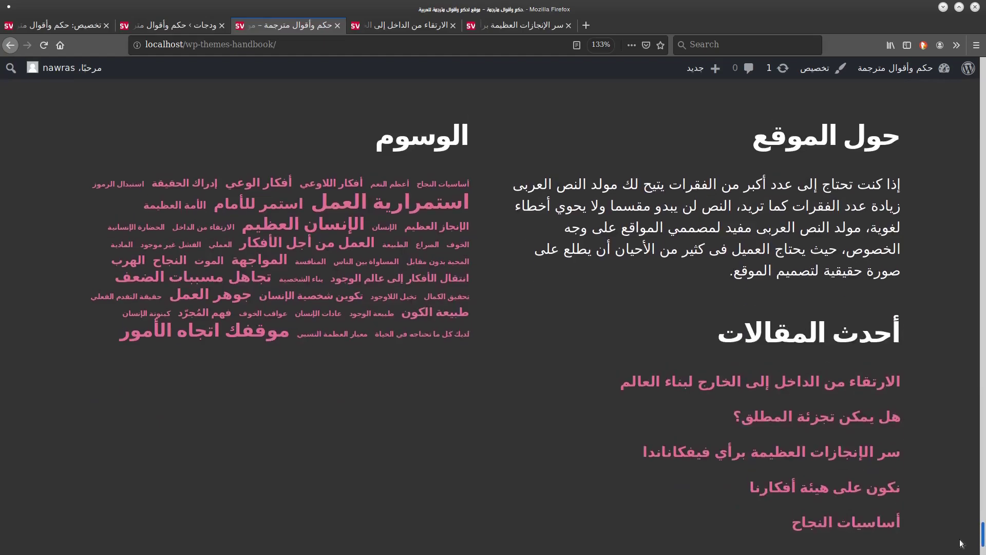
drag(968, 540, 983, 75)
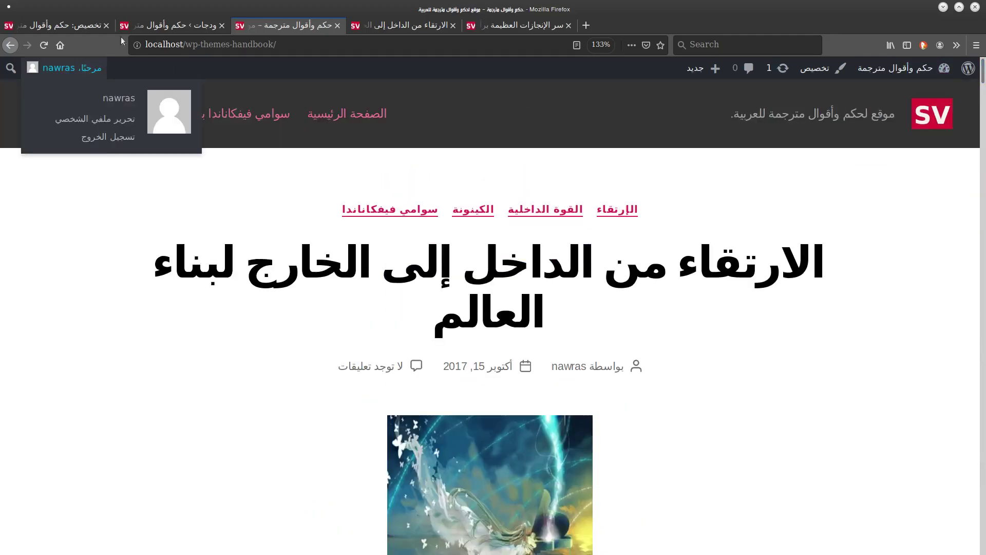
In the Customizer's "إعدادات الصفحة الرئيسية" section, set the home page to display "صفحة ثابتة"
click(56, 25)
click(966, 124)
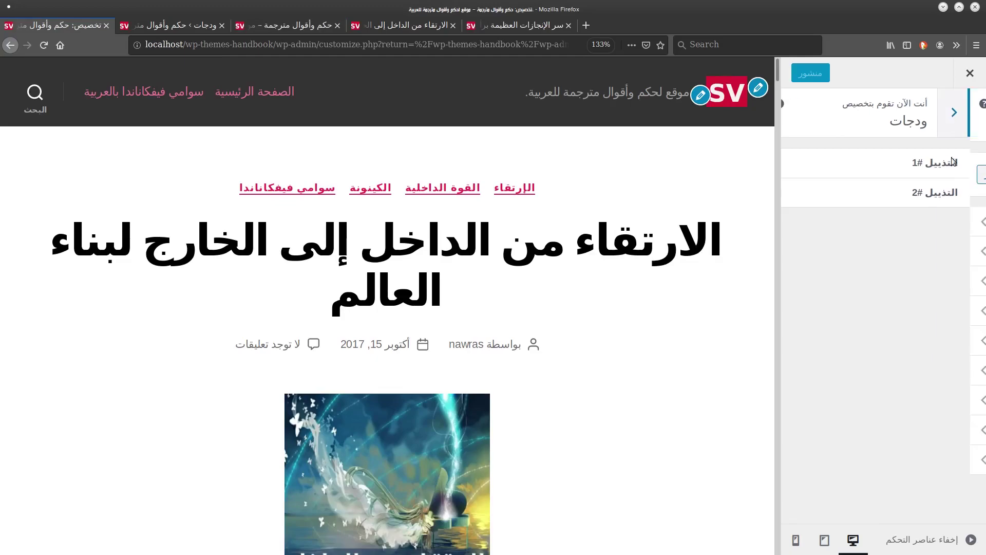
click(879, 431)
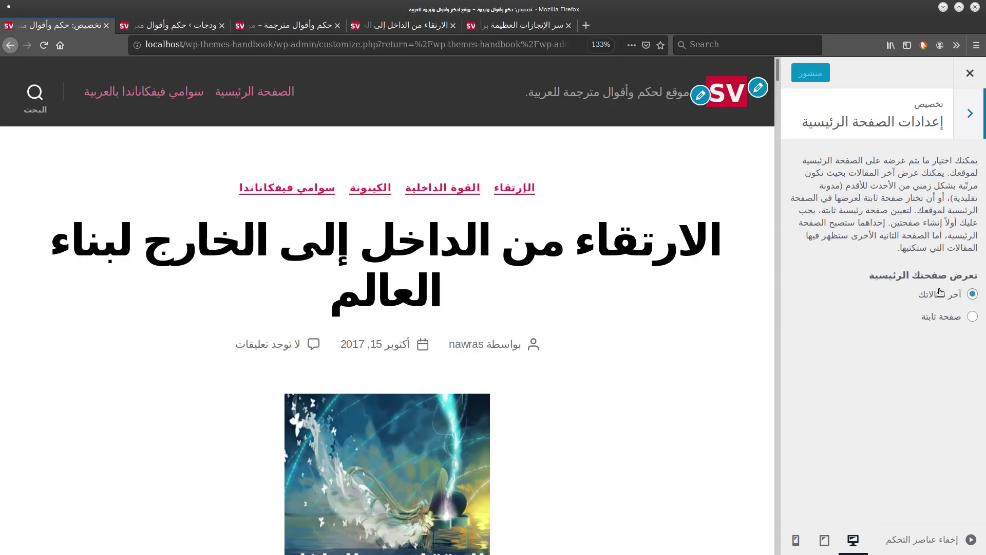
click(951, 317)
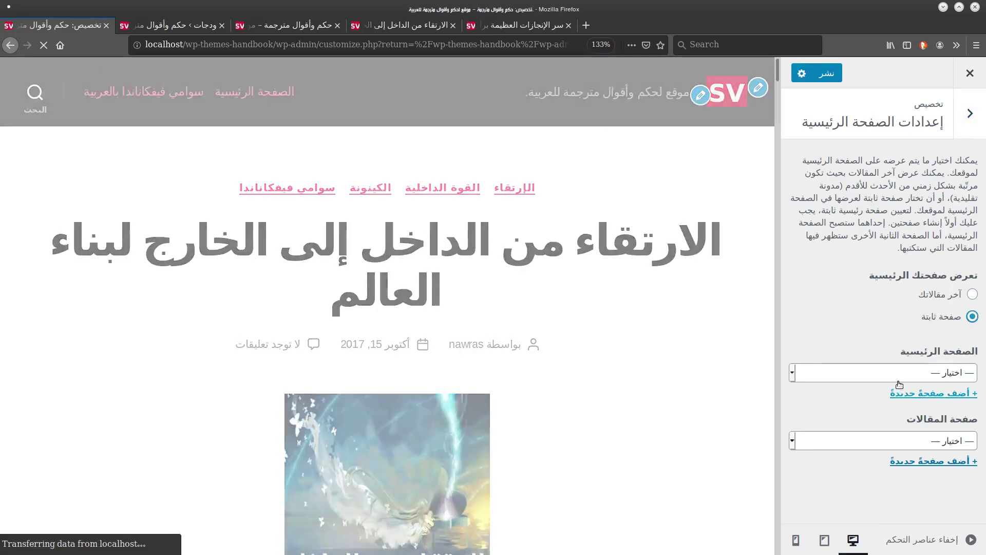
View the "تنسيقات (CSS) إضافية" section and close the Customizer, discarding the unpublished changes
click(961, 131)
click(889, 465)
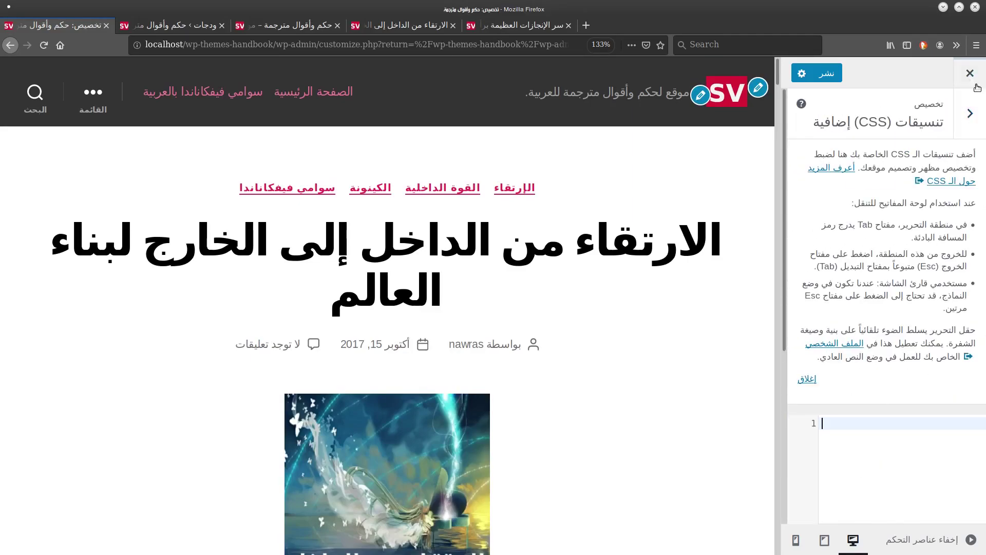
click(959, 98)
click(968, 73)
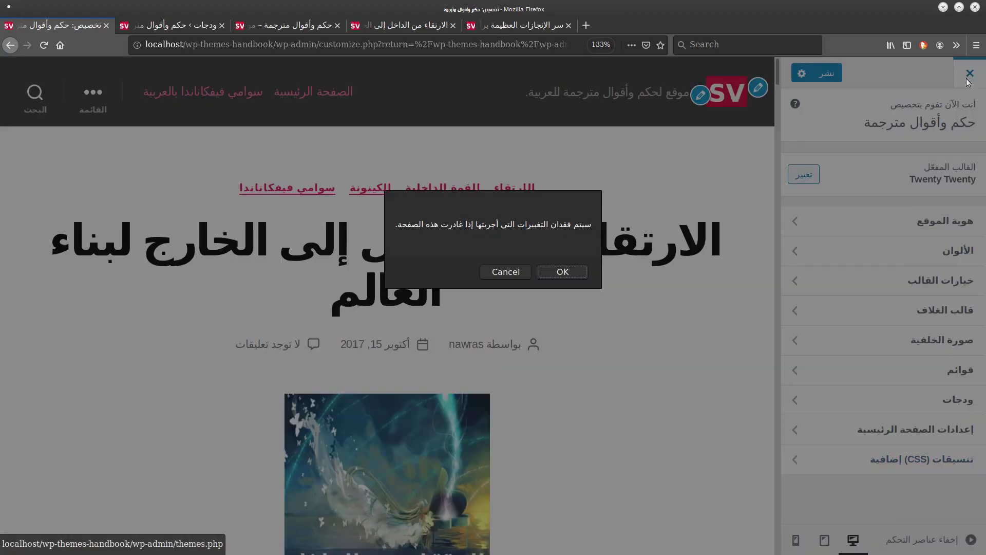
click(569, 270)
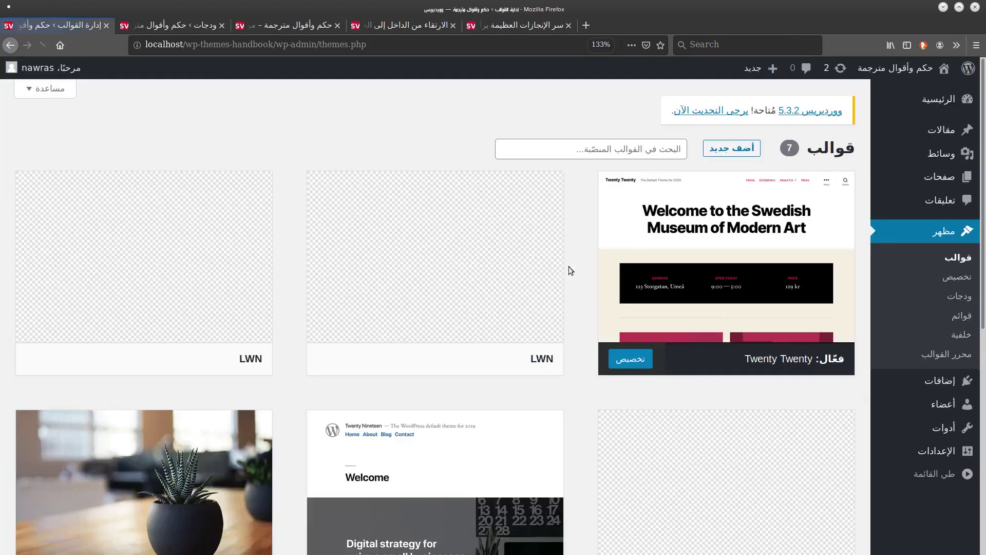
Return to the site's home page and reload it
click(191, 26)
click(285, 25)
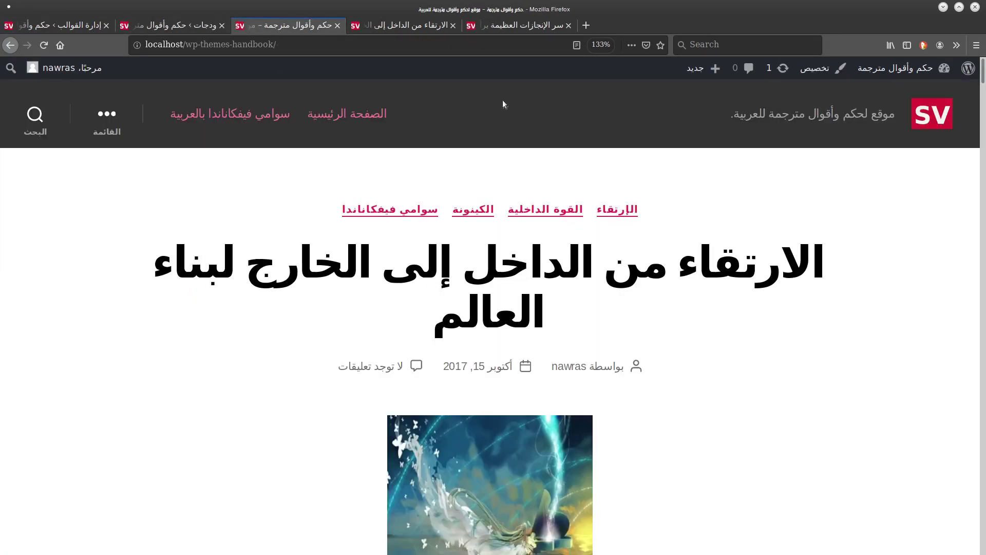
click(487, 50)
key(Return)
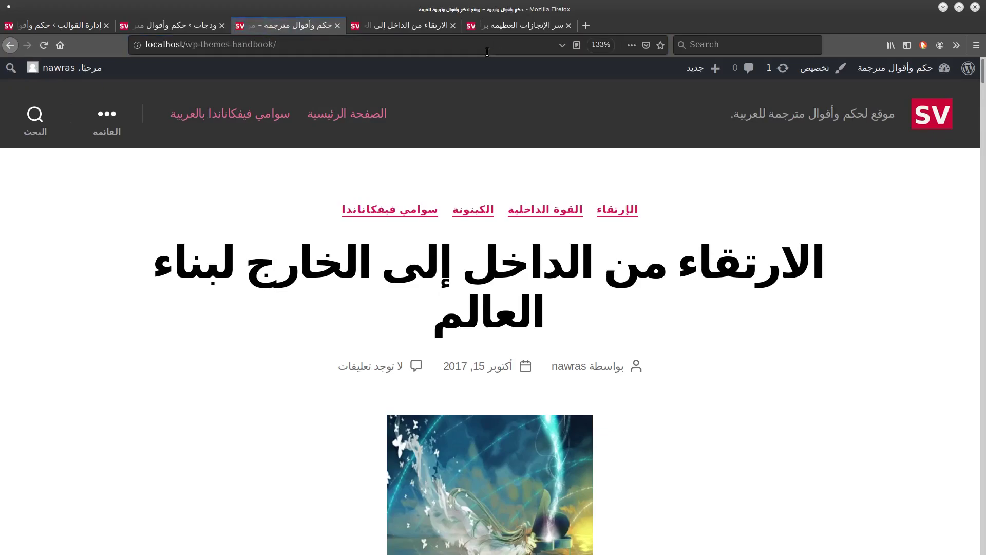